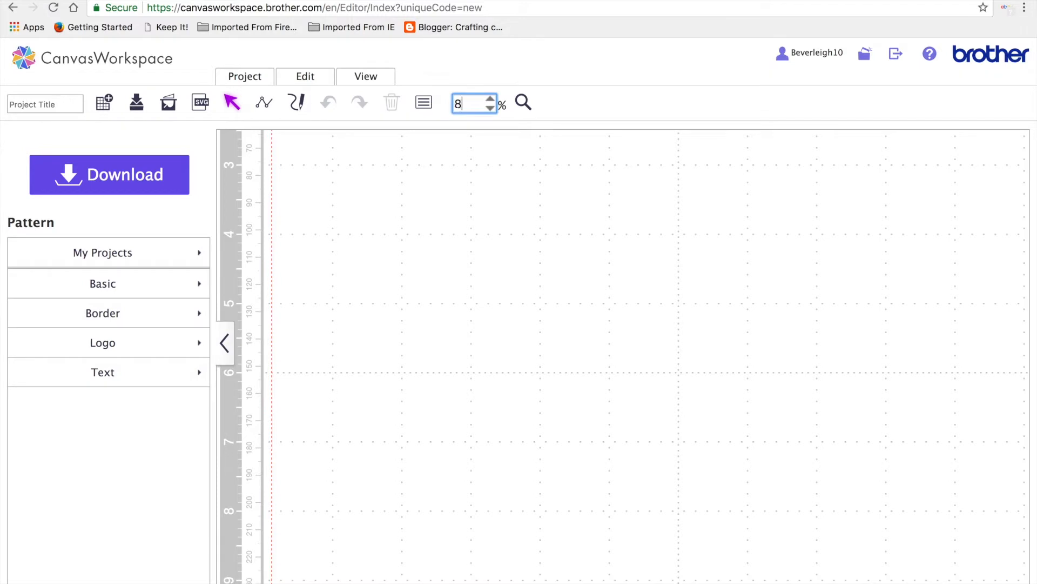
Add a circle, a wide rounded rectangle and a kite from the basic shapes to the mat
{"action": "key", "text": "Return"}
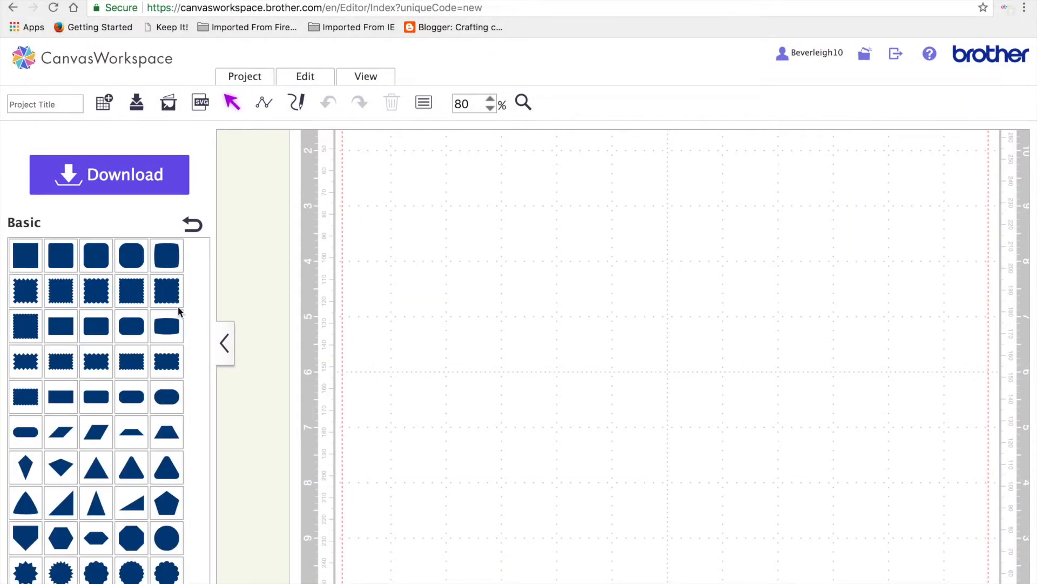
{"action": "left_click", "coordinate": [170, 533]}
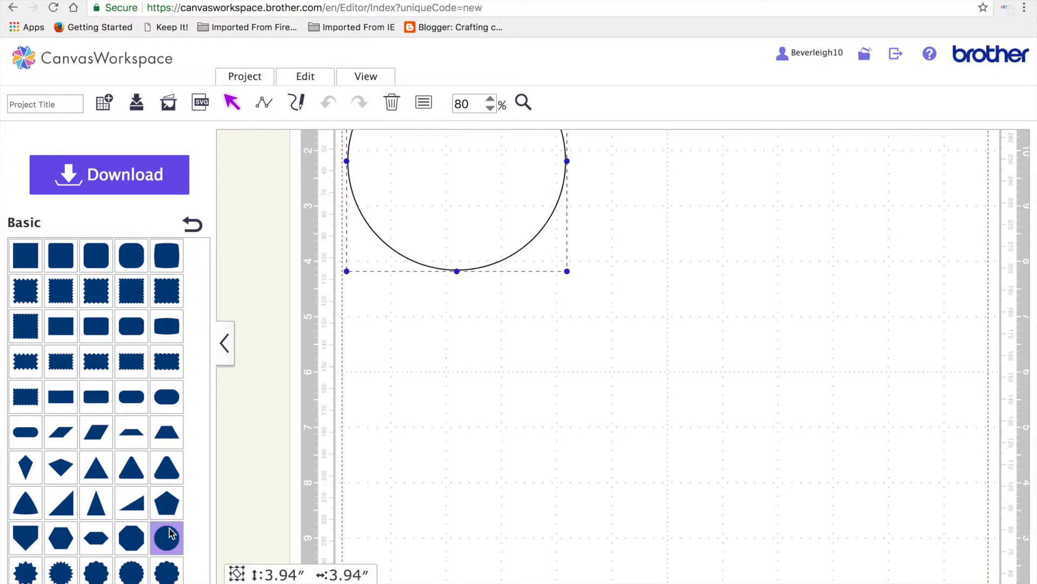
{"action": "scroll", "coordinate": [103, 497], "scroll_direction": "down", "scroll_amount": 3}
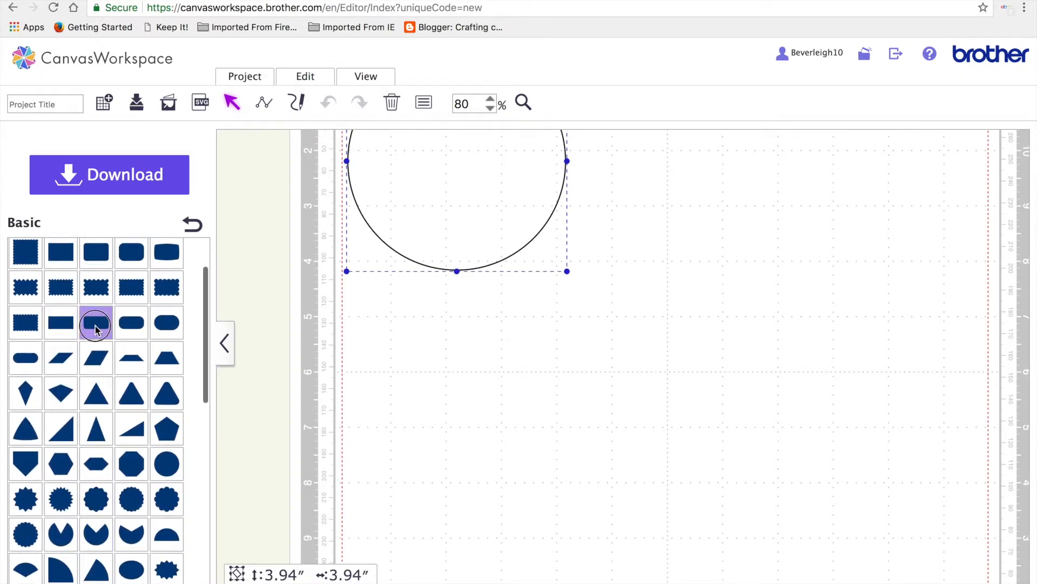
{"action": "left_click", "coordinate": [97, 329]}
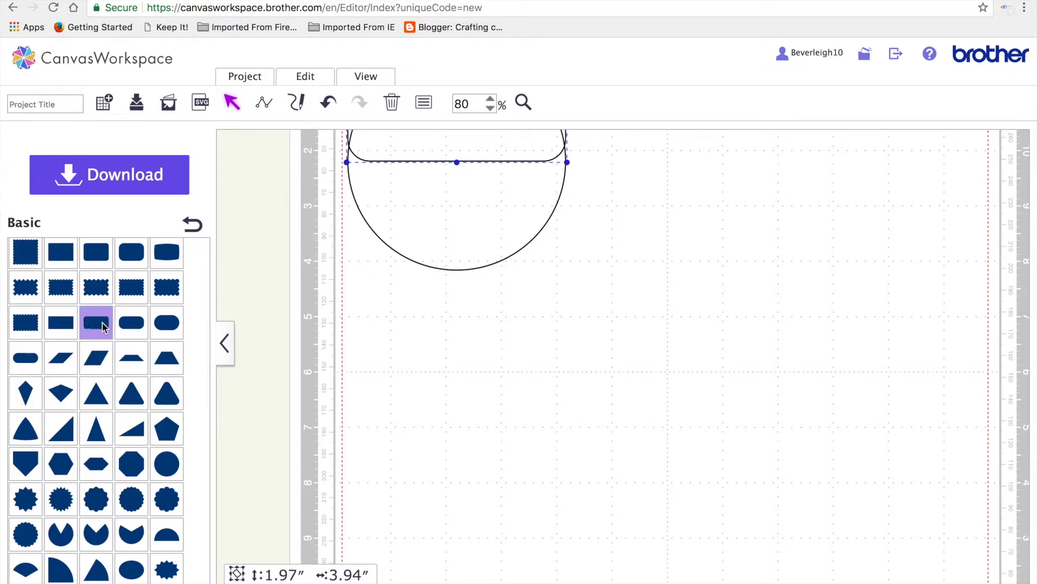
{"action": "scroll", "coordinate": [95, 470], "scroll_direction": "down", "scroll_amount": 5}
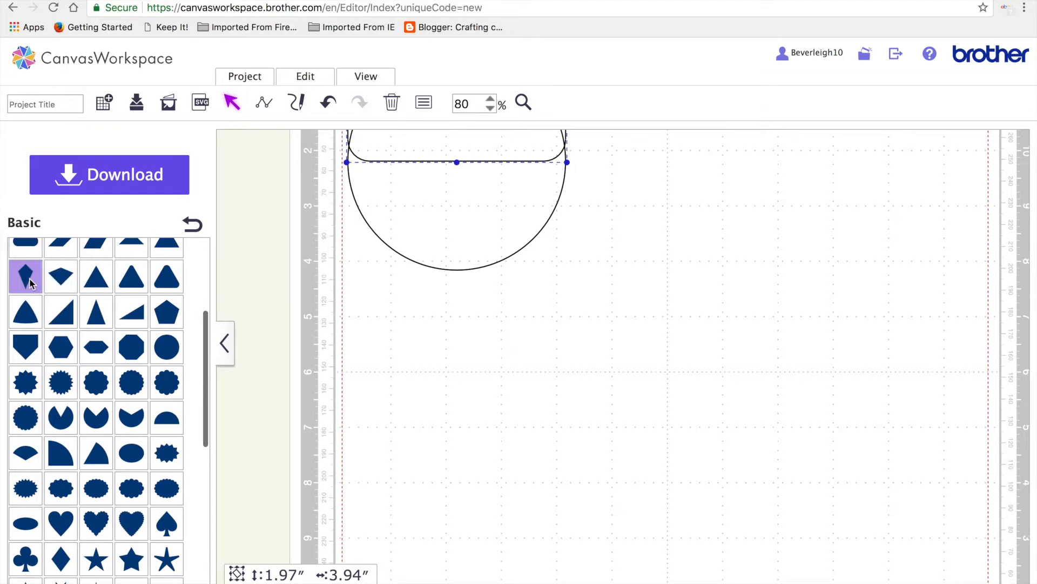
{"action": "scroll", "coordinate": [30, 286], "scroll_direction": "up", "scroll_amount": 1}
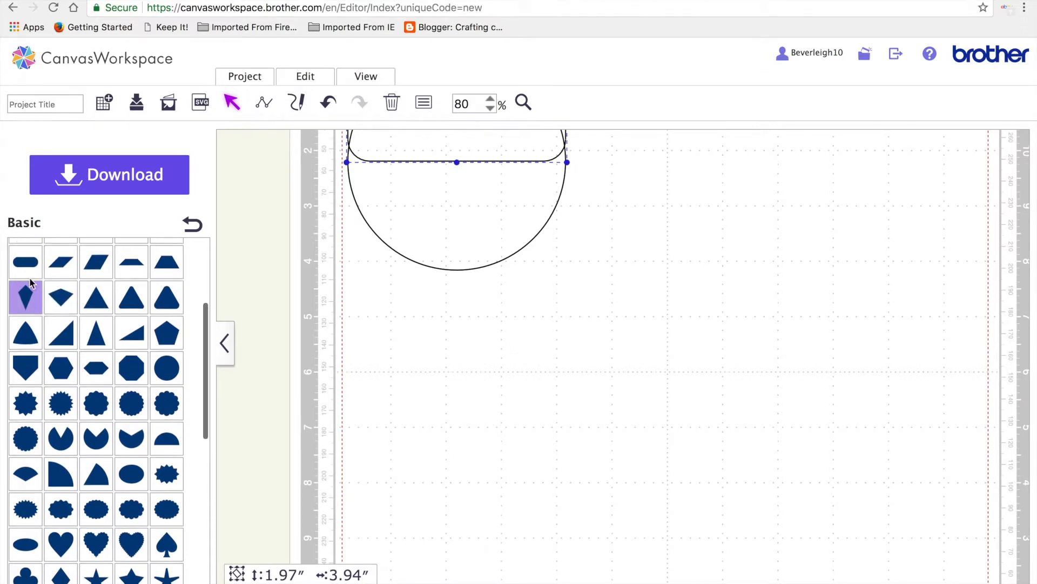
{"action": "left_click", "coordinate": [28, 303]}
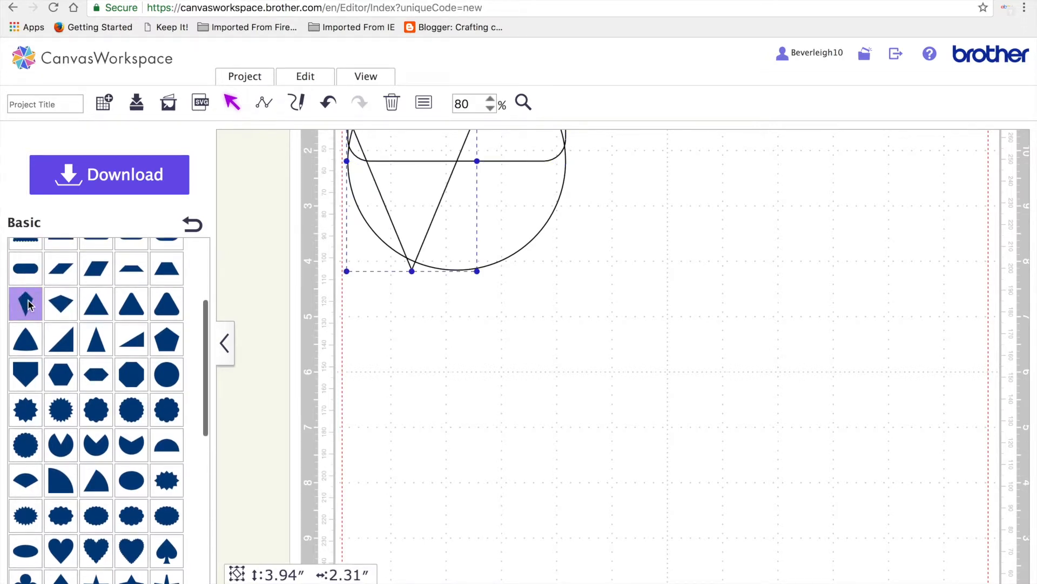
Shrink the circle to about 1.02 inches, place it below the rounded rectangle, and move the kite off the mat's right edge
{"action": "scroll", "coordinate": [330, 234], "scroll_direction": "up", "scroll_amount": 4}
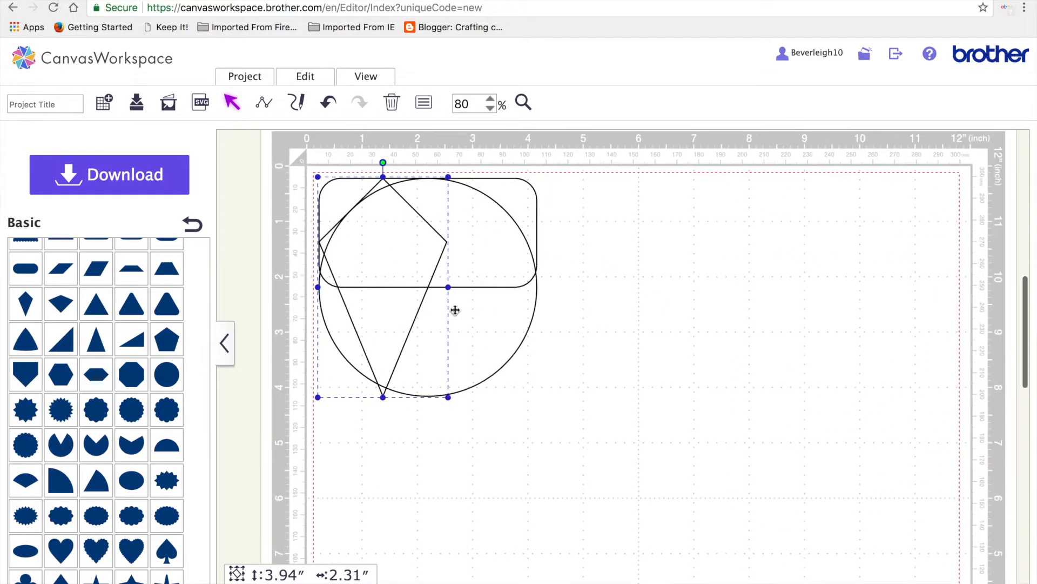
{"action": "left_click", "coordinate": [506, 328]}
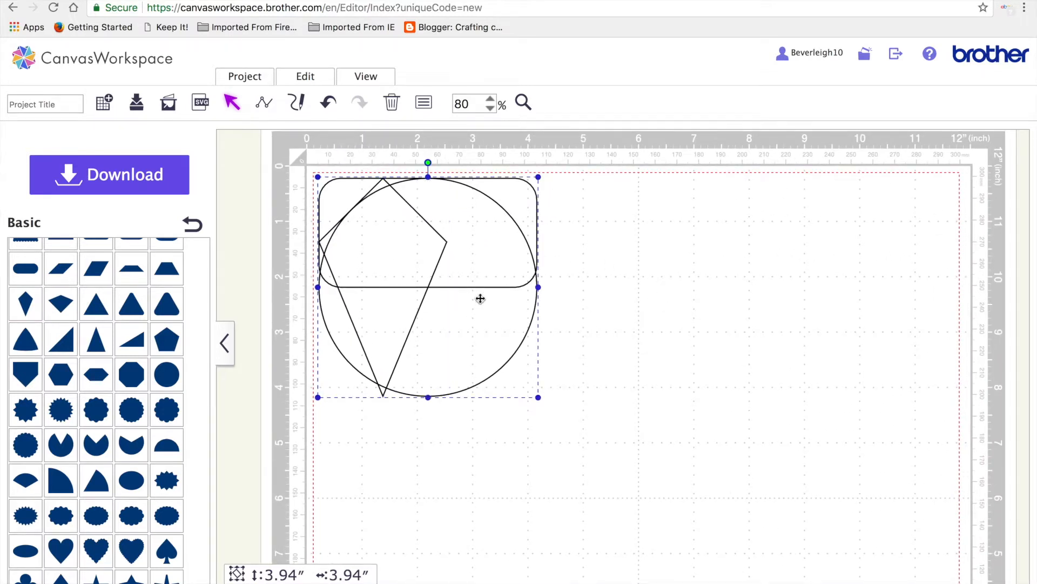
{"action": "left_click_drag", "start_coordinate": [478, 311], "coordinate": [817, 349]}
{"action": "left_click_drag", "start_coordinate": [656, 218], "coordinate": [822, 373]}
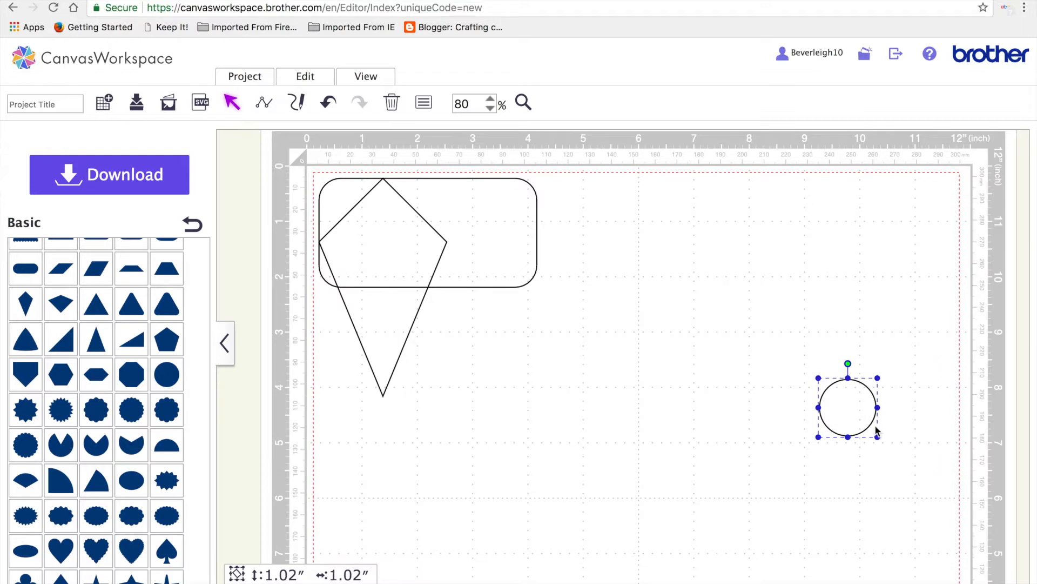
{"action": "left_click_drag", "start_coordinate": [849, 409], "coordinate": [476, 398]}
{"action": "left_click_drag", "start_coordinate": [400, 289], "coordinate": [1026, 342]}
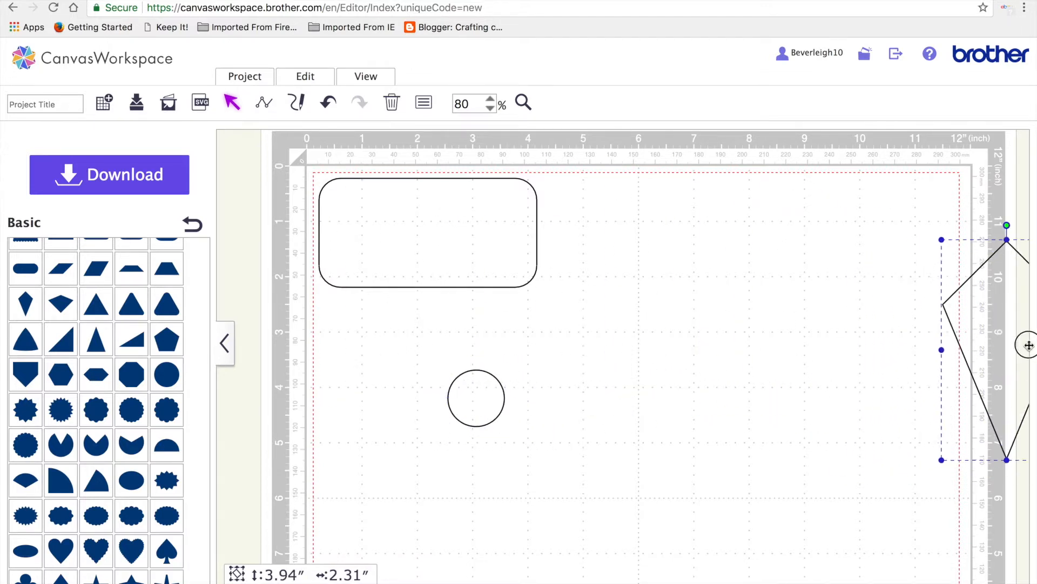
Resize the rounded rectangle to a thin bar of about 0.22 by 1.18 inches and place it across the circle's middle
{"action": "left_click", "coordinate": [442, 270]}
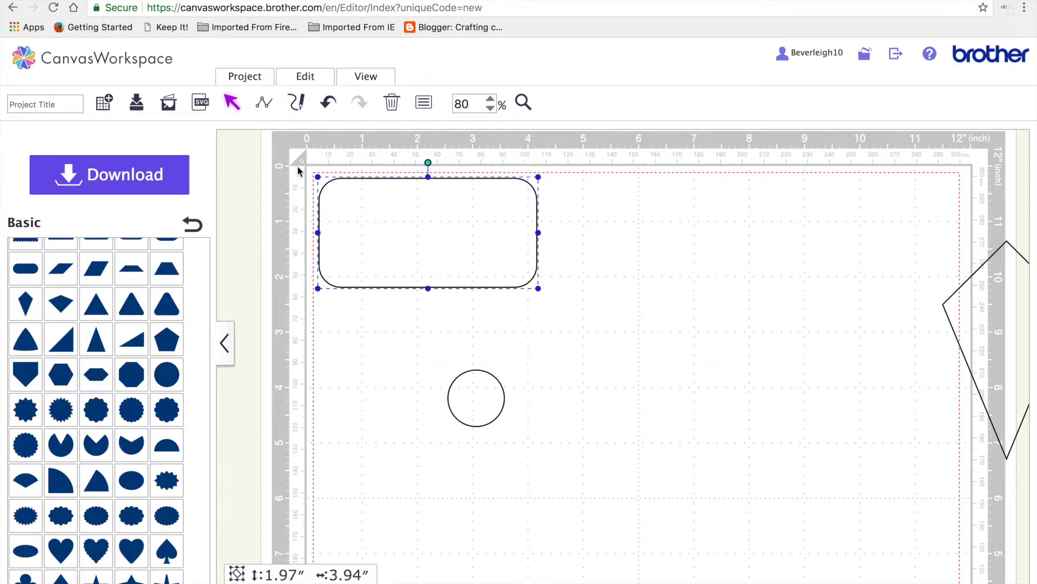
{"action": "left_click_drag", "start_coordinate": [318, 177], "coordinate": [475, 257]}
{"action": "left_click_drag", "start_coordinate": [506, 290], "coordinate": [507, 270]}
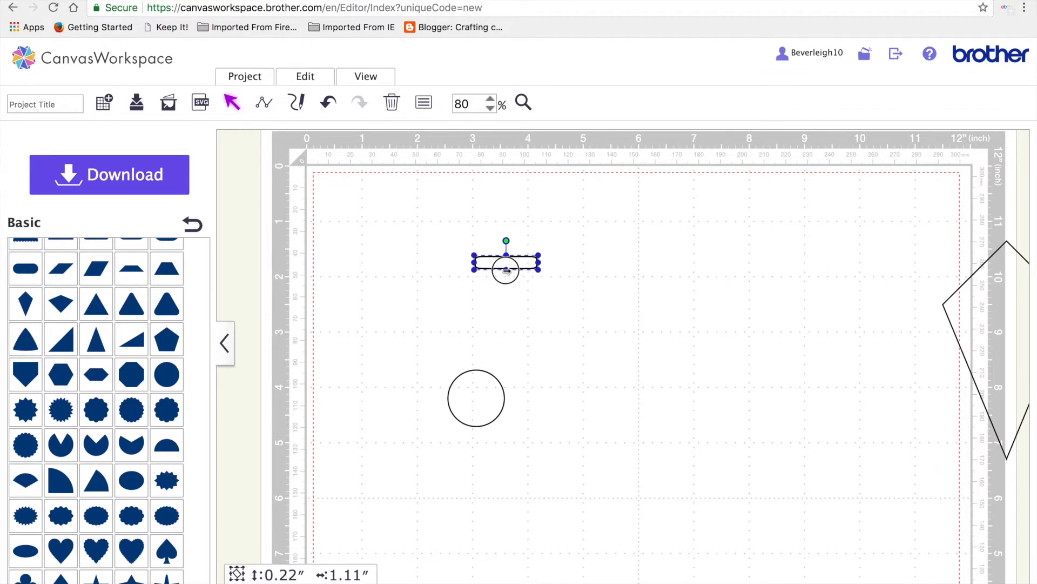
{"action": "left_click_drag", "start_coordinate": [539, 262], "coordinate": [543, 262]}
{"action": "left_click", "coordinate": [513, 283]}
{"action": "left_click_drag", "start_coordinate": [506, 261], "coordinate": [476, 397]}
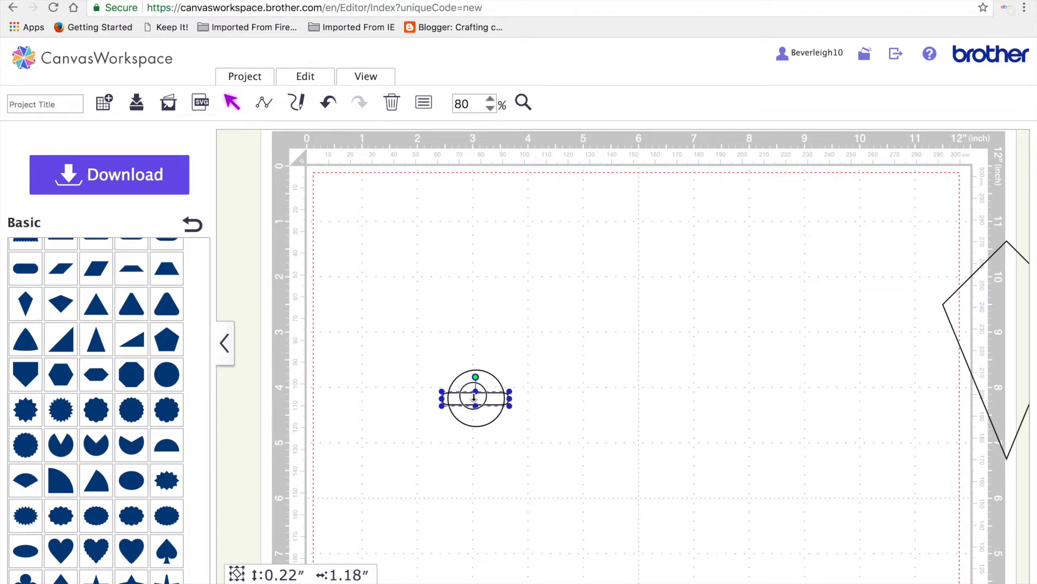
Align the bar and the circle on their centers, both vertically and horizontally
{"action": "left_click_drag", "start_coordinate": [409, 350], "coordinate": [533, 464]}
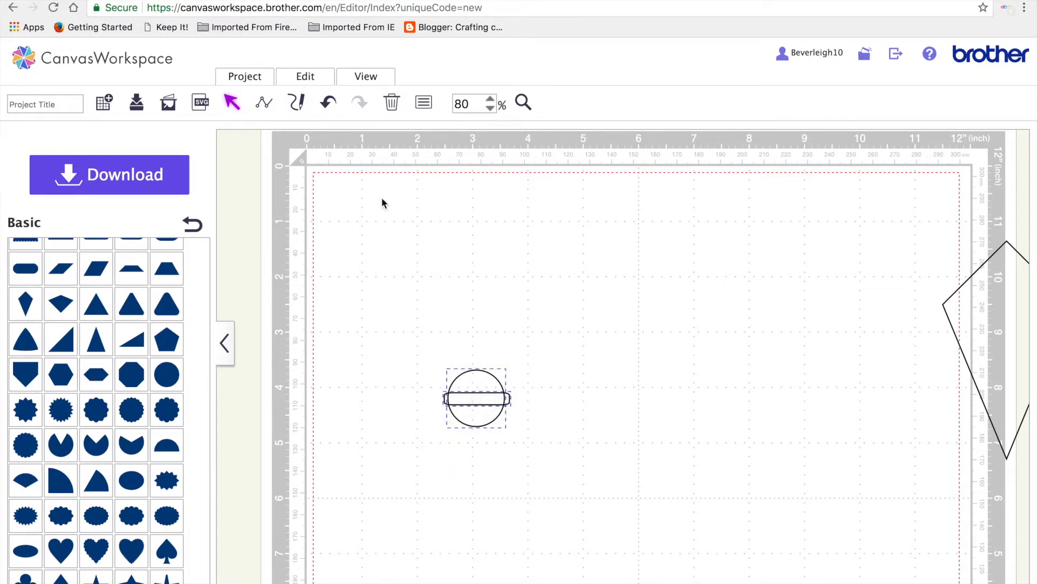
{"action": "mouse_move", "coordinate": [304, 82]}
{"action": "left_click", "coordinate": [465, 237]}
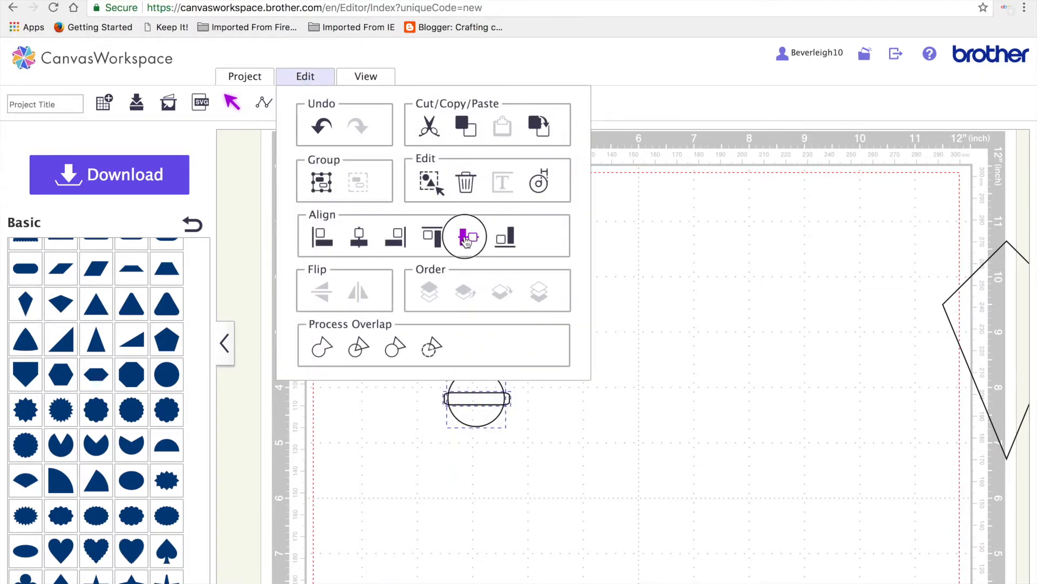
{"action": "left_click", "coordinate": [593, 415]}
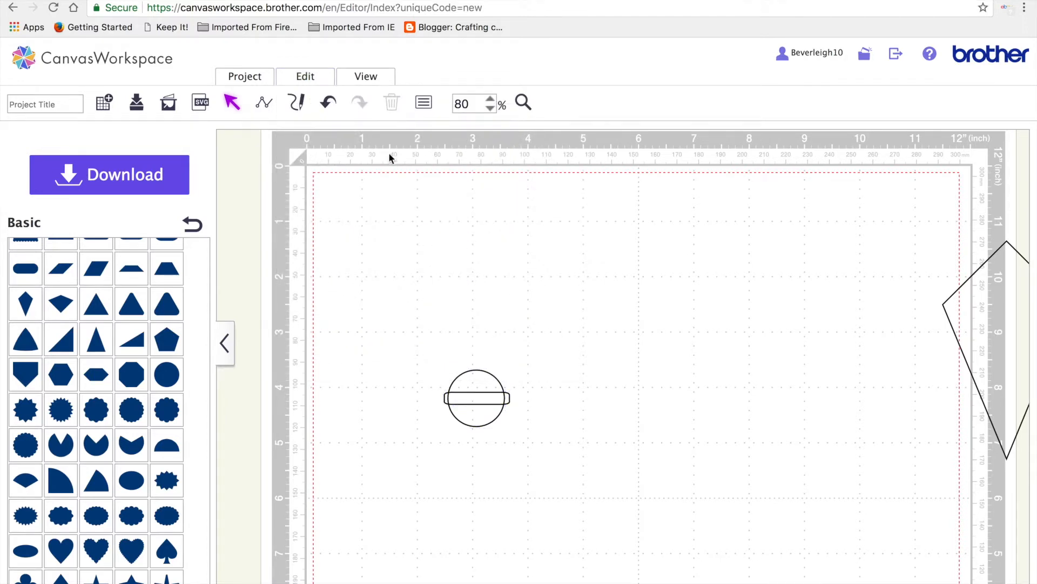
{"action": "mouse_move", "coordinate": [317, 81]}
{"action": "left_click_drag", "start_coordinate": [518, 459], "coordinate": [435, 365]}
{"action": "mouse_move", "coordinate": [314, 81]}
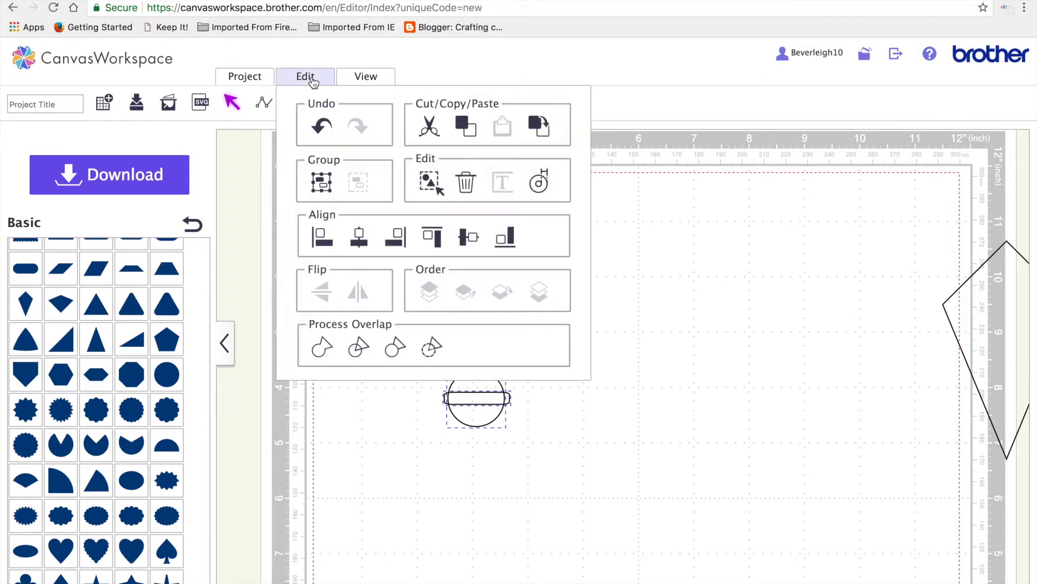
{"action": "left_click", "coordinate": [359, 237]}
{"action": "left_click", "coordinate": [626, 470]}
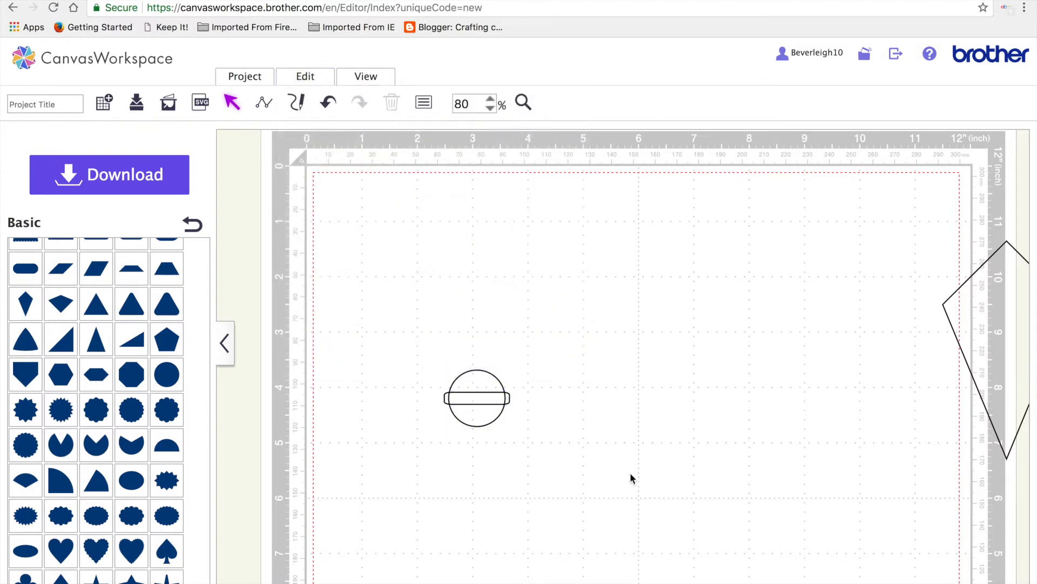
Move the bar off the circle to the empty area above it and paste three copies of it
{"action": "left_click_drag", "start_coordinate": [486, 398], "coordinate": [539, 307]}
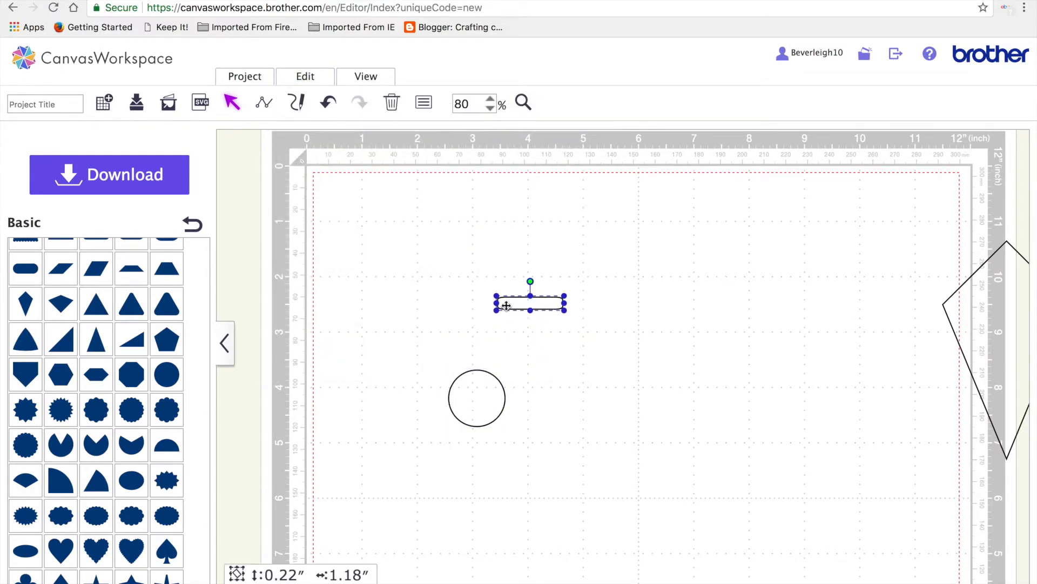
{"action": "key", "text": "ctrl+c"}
{"action": "key", "text": "ctrl+v"}
{"action": "key", "text": "ctrl+v"}
{"action": "key", "text": "ctrl+v"}
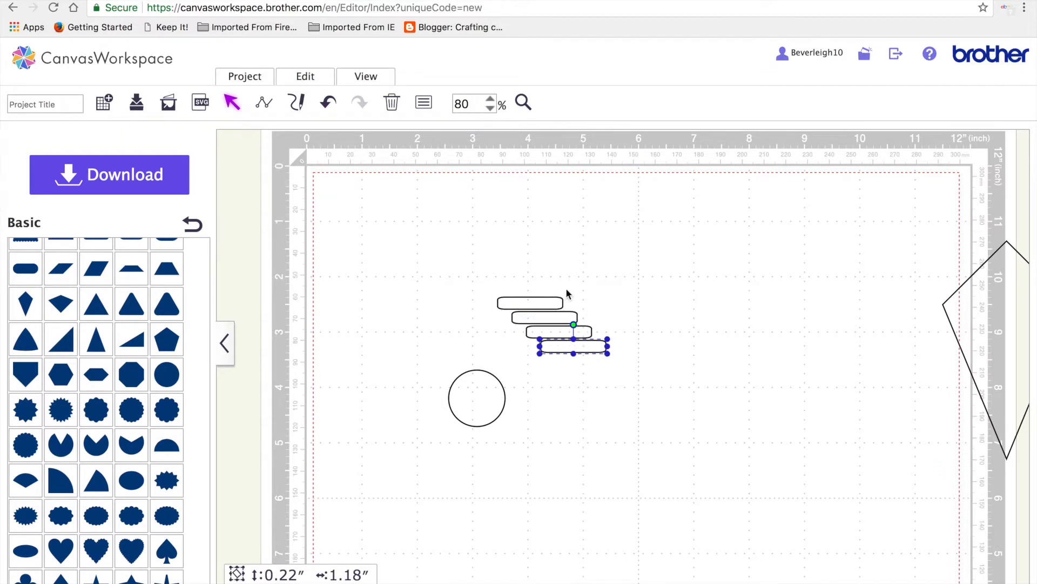
Stack the four bars exactly on top of each other by aligning their centers horizontally and vertically
{"action": "left_click_drag", "start_coordinate": [479, 266], "coordinate": [603, 355]}
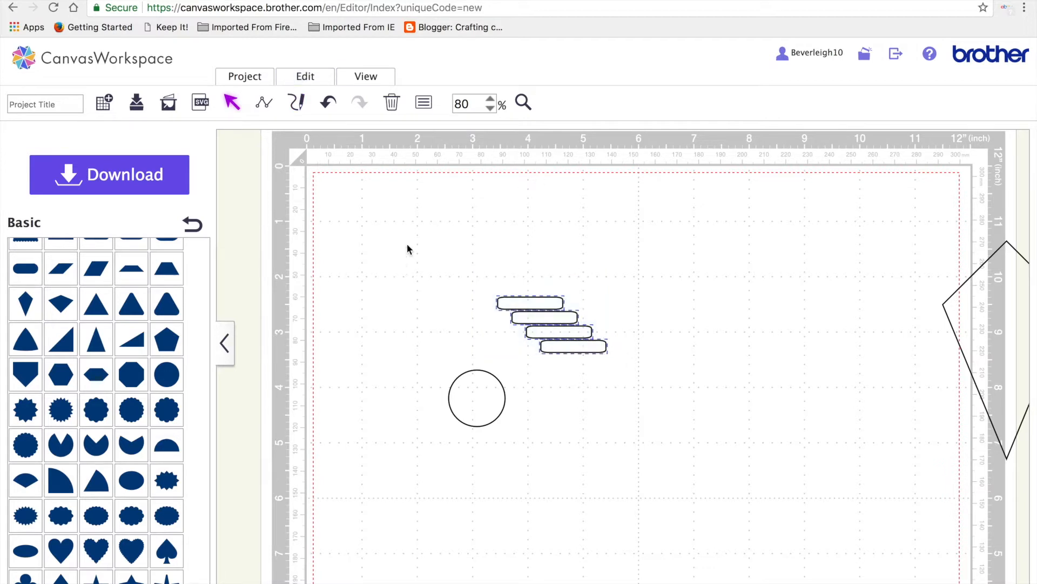
{"action": "left_click_drag", "start_coordinate": [488, 258], "coordinate": [616, 352]}
{"action": "left_click", "coordinate": [307, 81]}
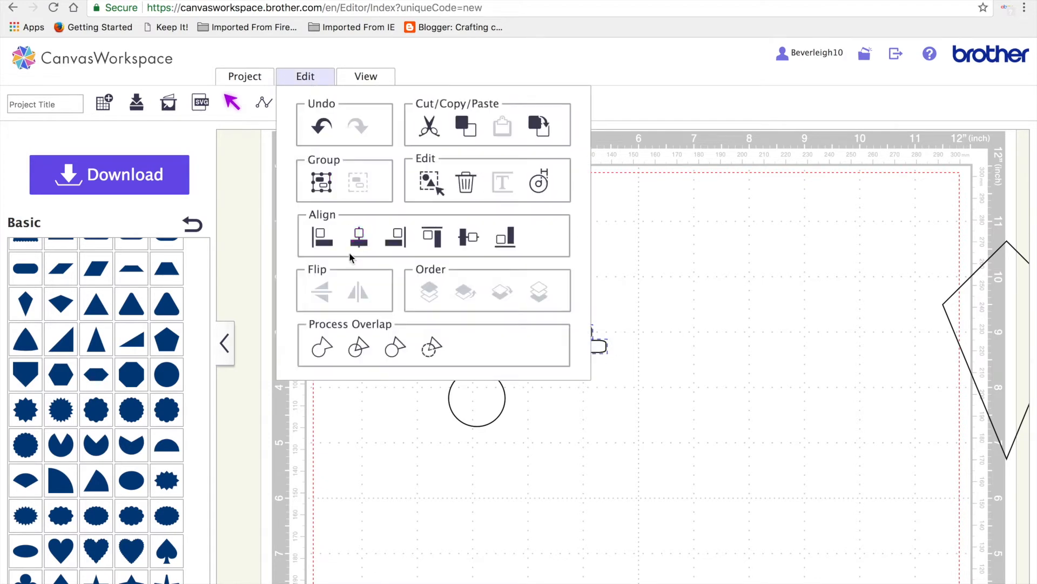
{"action": "left_click", "coordinate": [357, 241]}
{"action": "left_click", "coordinate": [303, 81]}
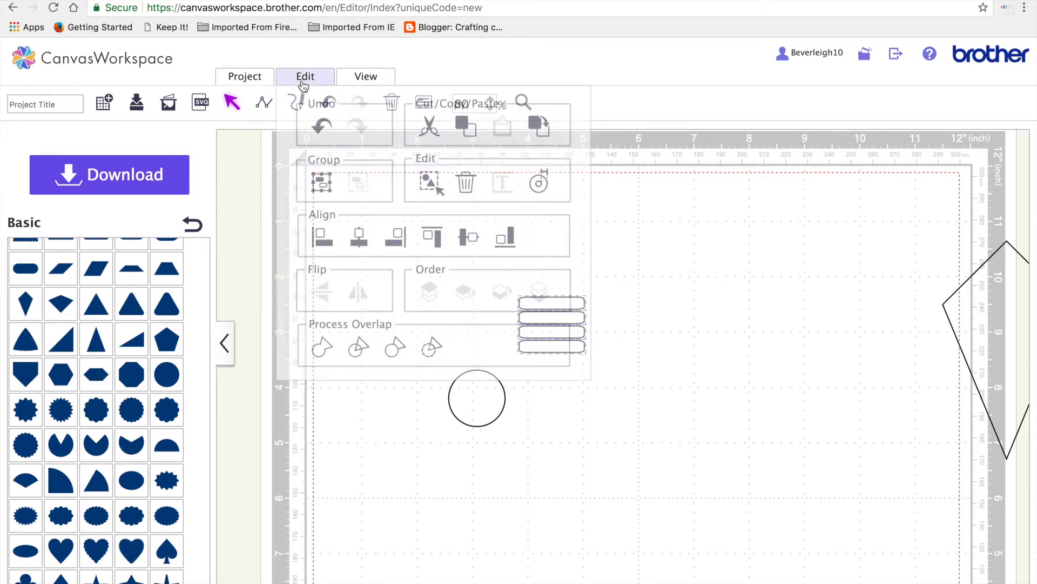
{"action": "left_click", "coordinate": [468, 237]}
{"action": "left_click", "coordinate": [669, 461]}
Rotate the topmost stacked bar to 45 degrees through its object properties
{"action": "left_click", "coordinate": [565, 325]}
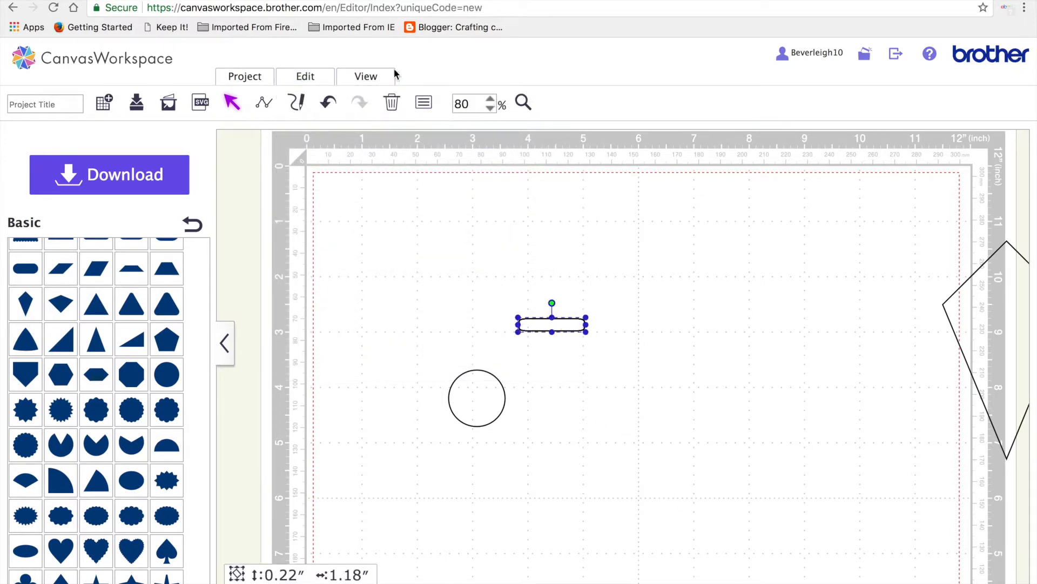
{"action": "left_click", "coordinate": [374, 76]}
{"action": "left_click", "coordinate": [426, 350]}
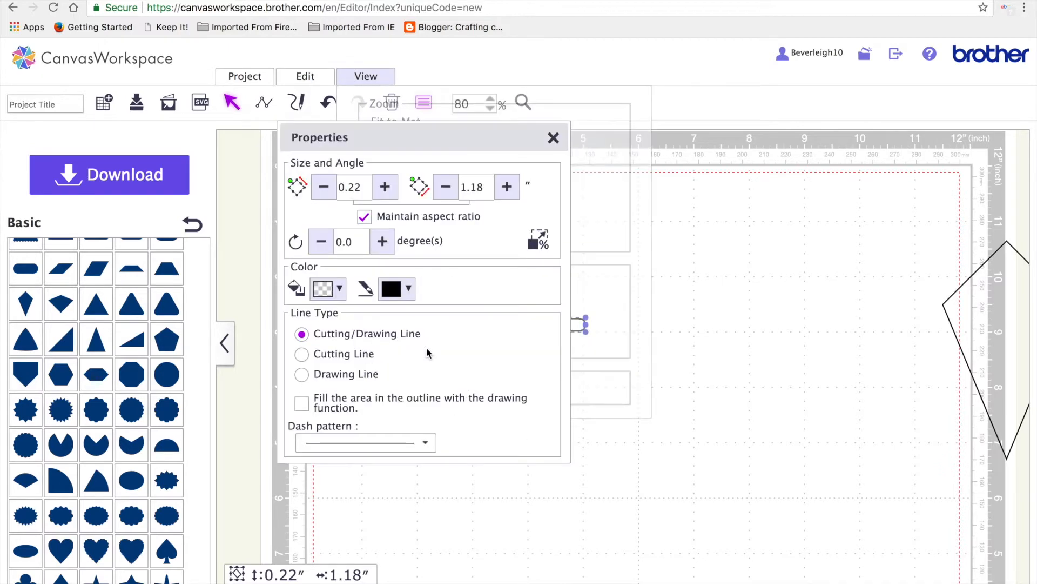
{"action": "left_click_drag", "start_coordinate": [371, 135], "coordinate": [790, 168]}
{"action": "left_click", "coordinate": [777, 275]}
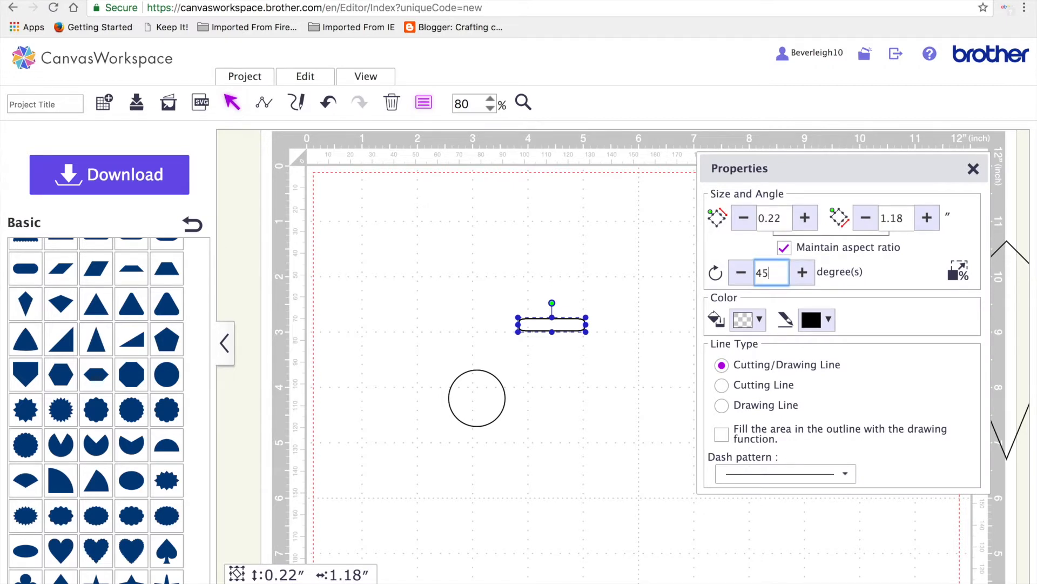
{"action": "type", "text": "45"}
{"action": "key", "text": "Return"}
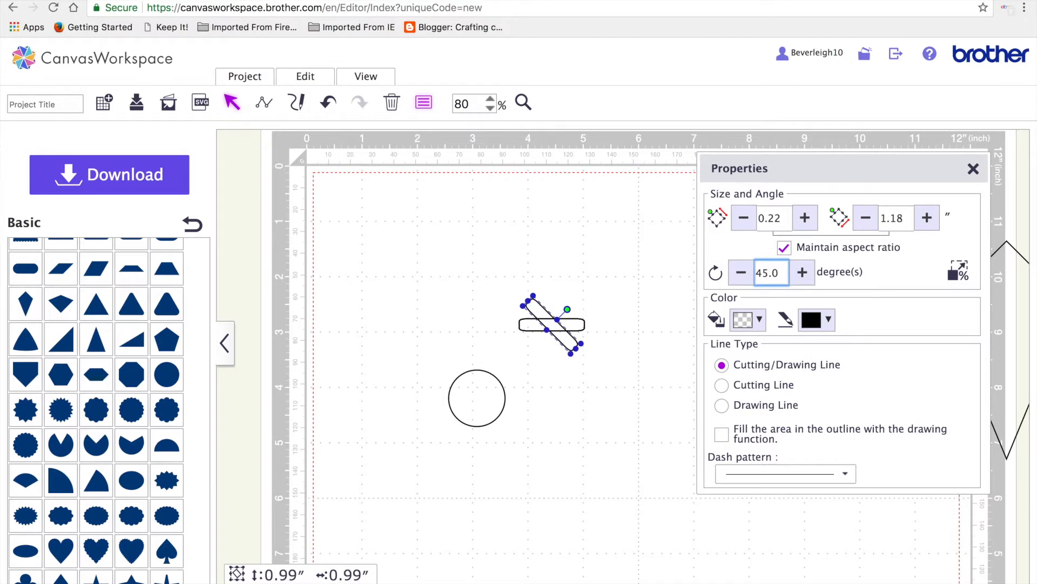
Rotate a second horizontal bar from the stack to 90 degrees
{"action": "left_click", "coordinate": [656, 347]}
{"action": "left_click", "coordinate": [580, 319]}
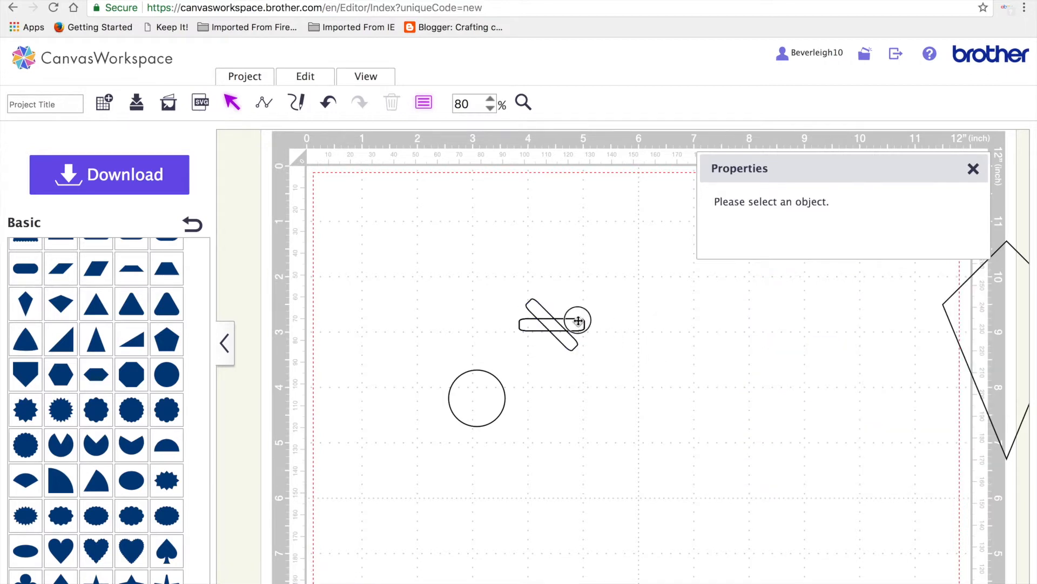
{"action": "left_click", "coordinate": [774, 272]}
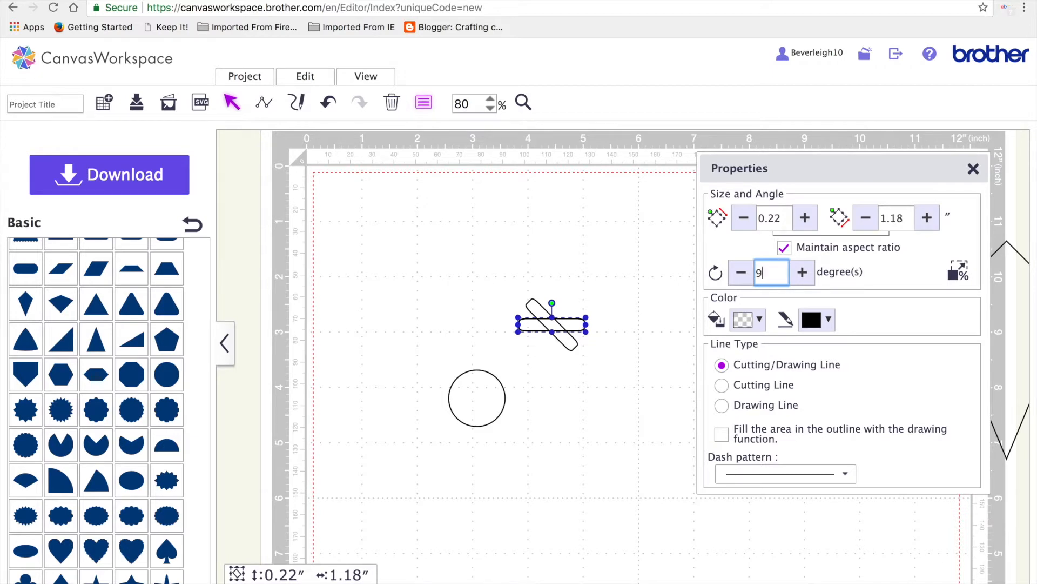
{"action": "type", "text": "90"}
{"action": "key", "text": "Return"}
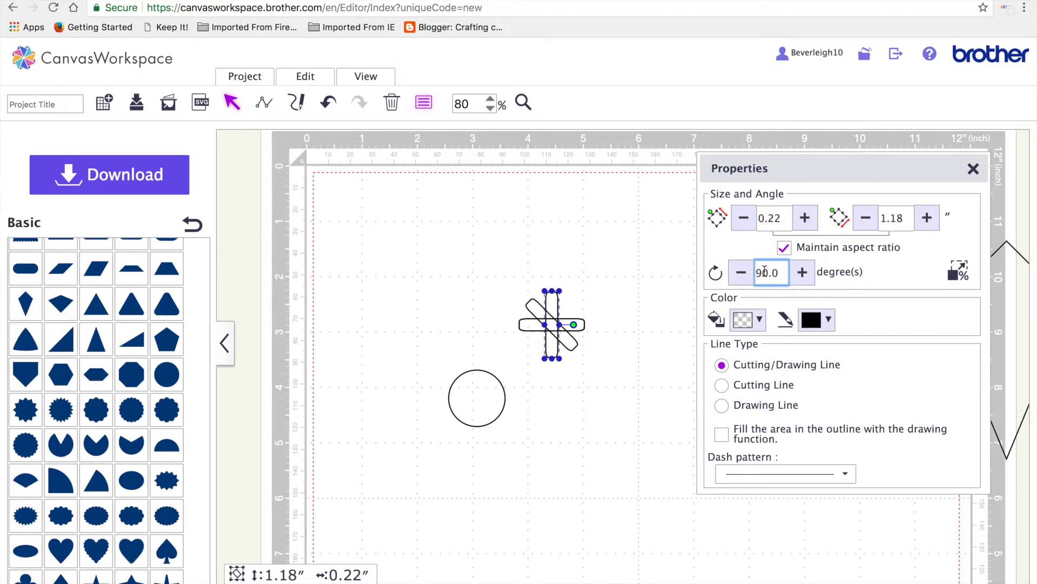
Rotate a third horizontal bar to 135 degrees, leaving one bar horizontal
{"action": "left_click", "coordinate": [649, 363]}
{"action": "left_click", "coordinate": [575, 327]}
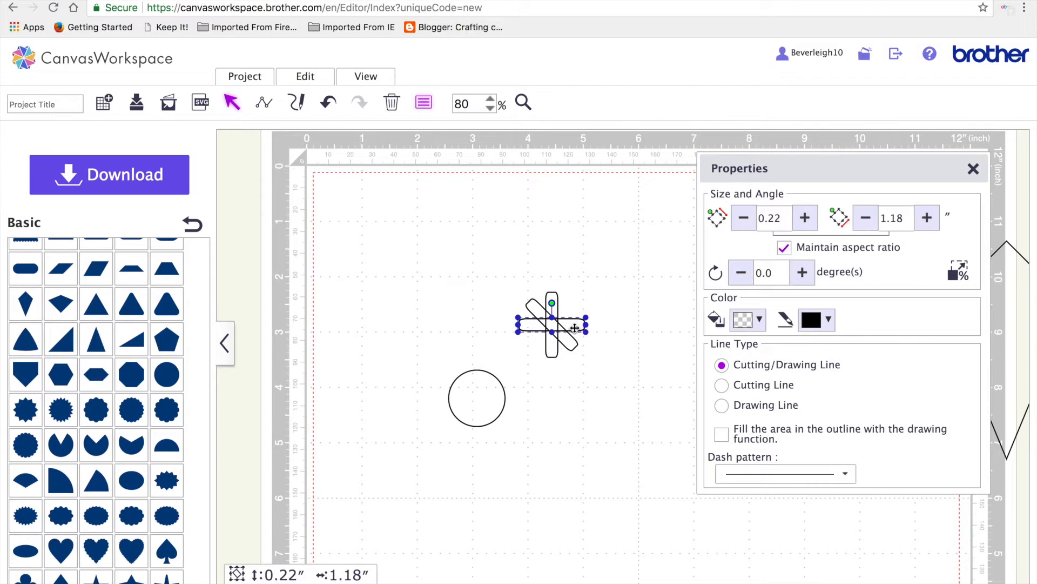
{"action": "left_click", "coordinate": [787, 276]}
{"action": "key", "text": "Return"}
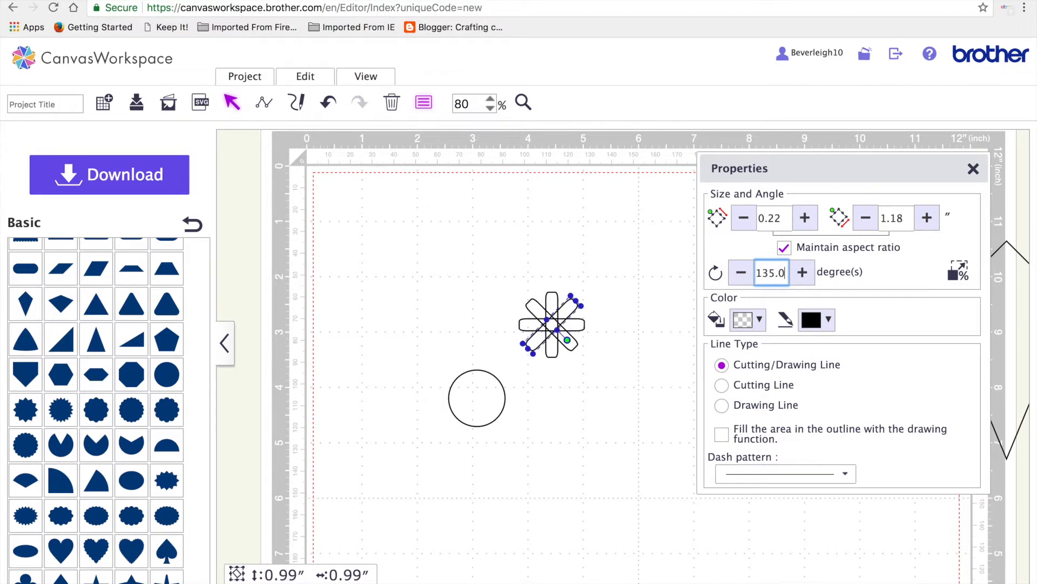
Weld the four crossed bars into a single outline
{"action": "left_click", "coordinate": [613, 376]}
{"action": "left_click_drag", "start_coordinate": [505, 271], "coordinate": [593, 367]}
{"action": "left_click", "coordinate": [308, 81]}
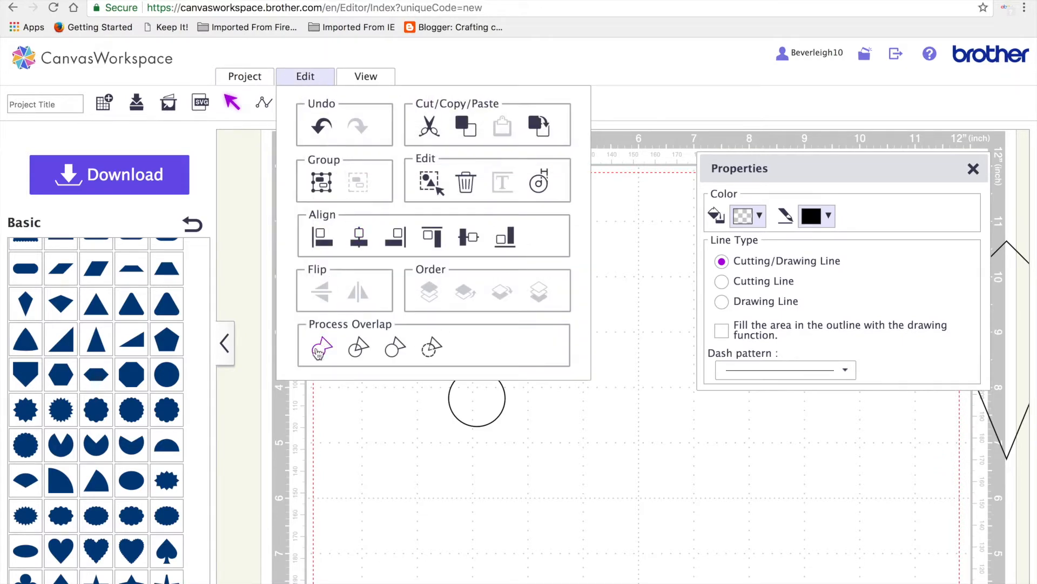
{"action": "left_click", "coordinate": [323, 351]}
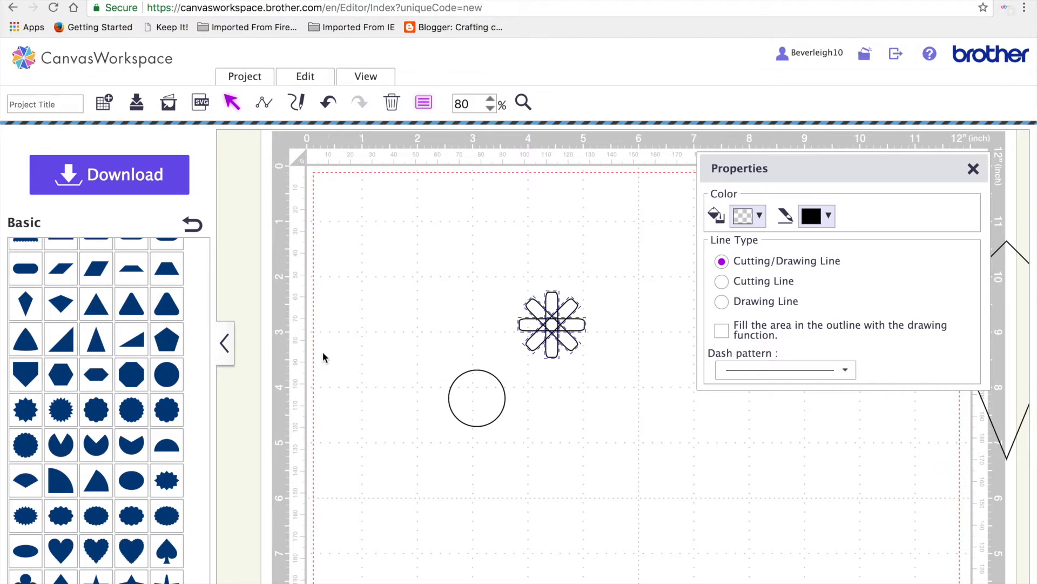
Align the circle and the welded eight-armed outline on each other's centres, both horizontally and vertically
{"action": "left_click", "coordinate": [481, 387]}
{"action": "right_click", "coordinate": [547, 347]}
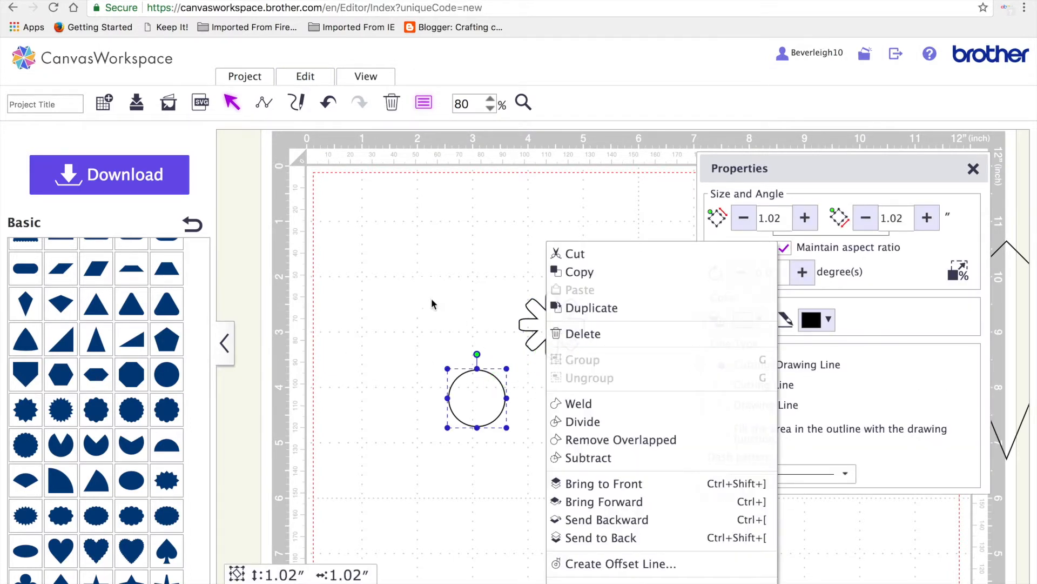
{"action": "left_click", "coordinate": [522, 327]}
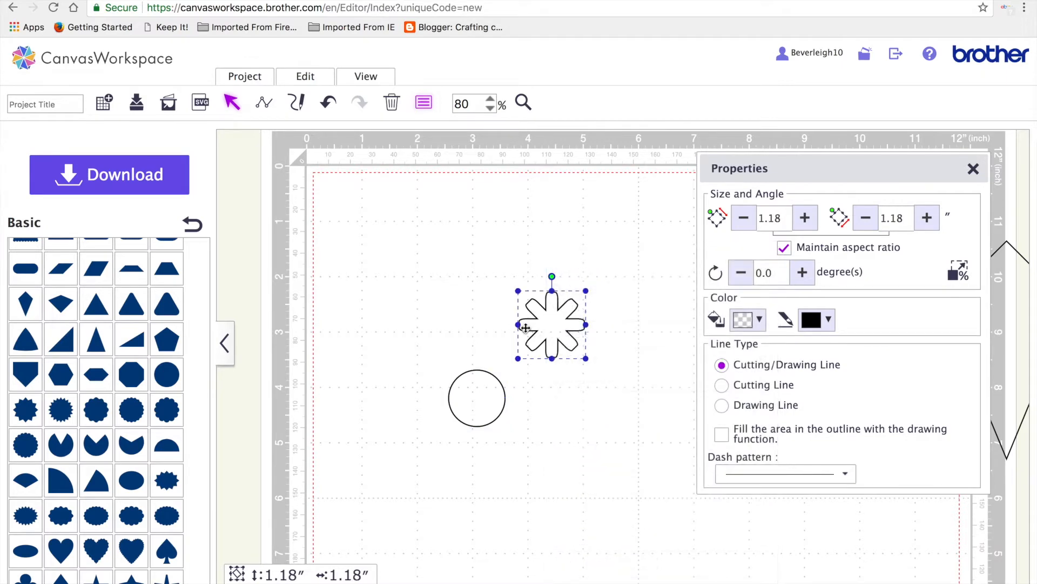
{"action": "left_click", "coordinate": [477, 400]}
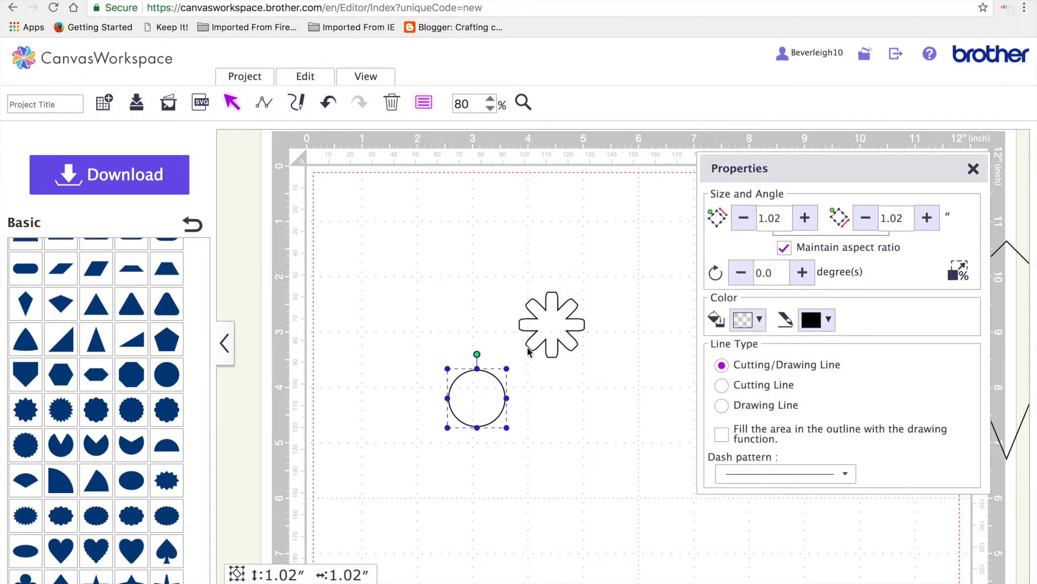
{"action": "left_click", "coordinate": [537, 328], "text": "shift"}
{"action": "left_click", "coordinate": [303, 76]}
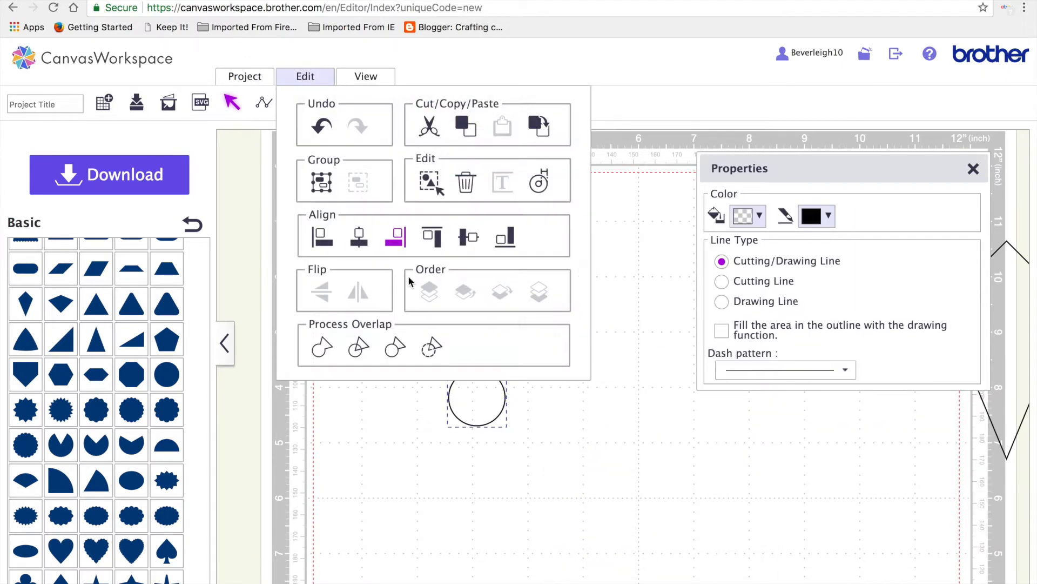
{"action": "left_click", "coordinate": [358, 236]}
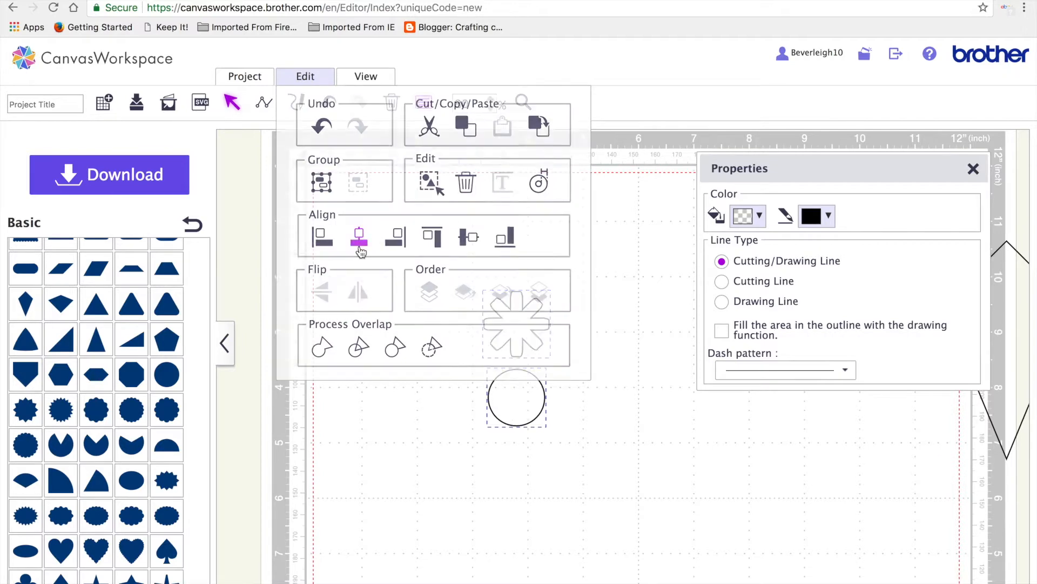
{"action": "left_click", "coordinate": [303, 74]}
{"action": "left_click", "coordinate": [470, 236]}
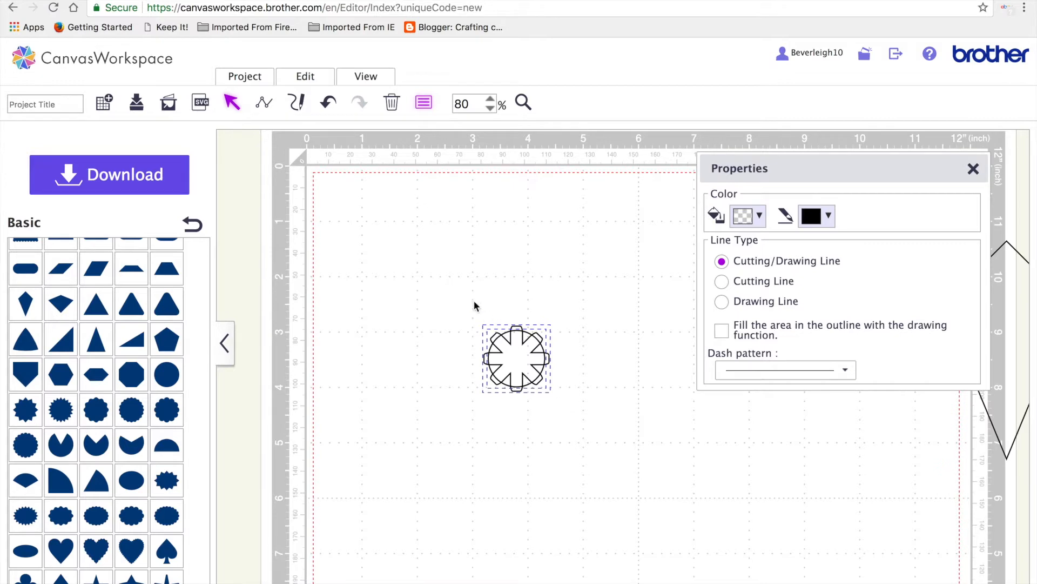
Weld the circle and the eight-armed outline into one gear, and scale it down to about 1.07 inches
{"action": "left_click", "coordinate": [304, 76]}
{"action": "left_click", "coordinate": [318, 361]}
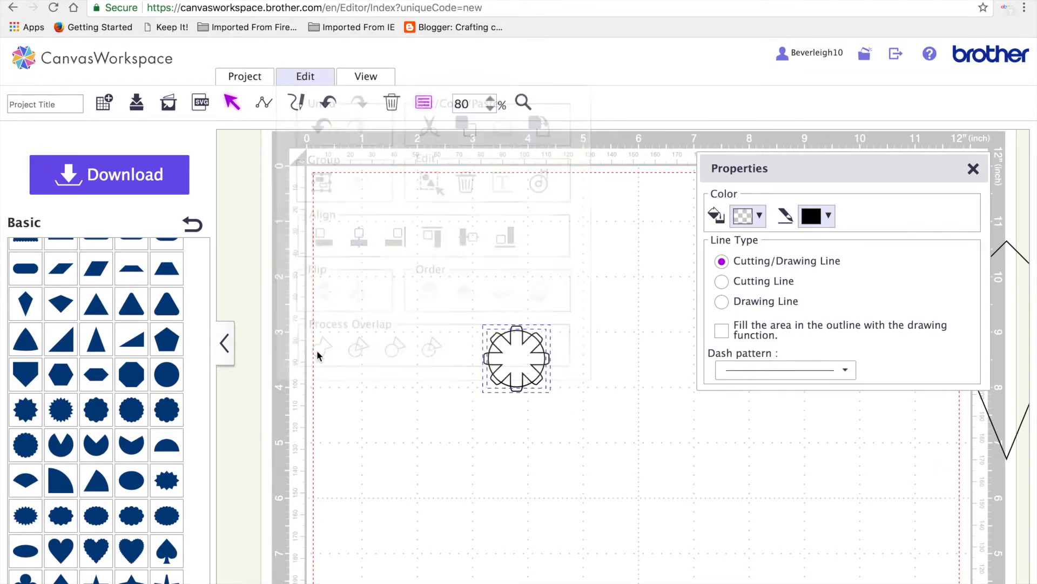
{"action": "left_click_drag", "start_coordinate": [517, 363], "coordinate": [430, 340]}
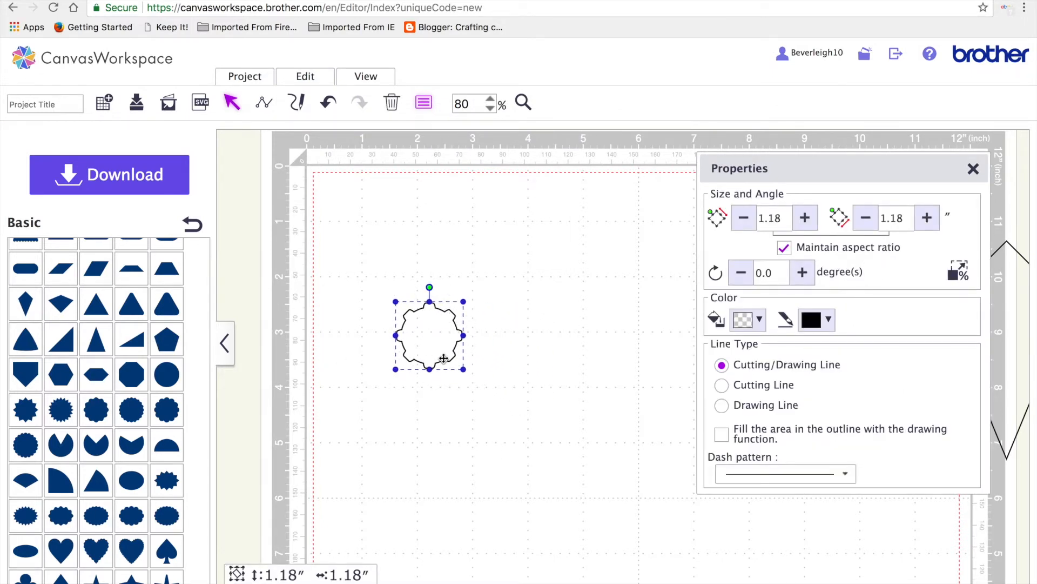
{"action": "mouse_move", "coordinate": [462, 370]}
{"action": "left_mouse_down"}
{"action": "mouse_move", "coordinate": [563, 424]}
{"action": "mouse_move", "coordinate": [416, 359]}
{"action": "mouse_move", "coordinate": [456, 378]}
{"action": "left_mouse_up"}
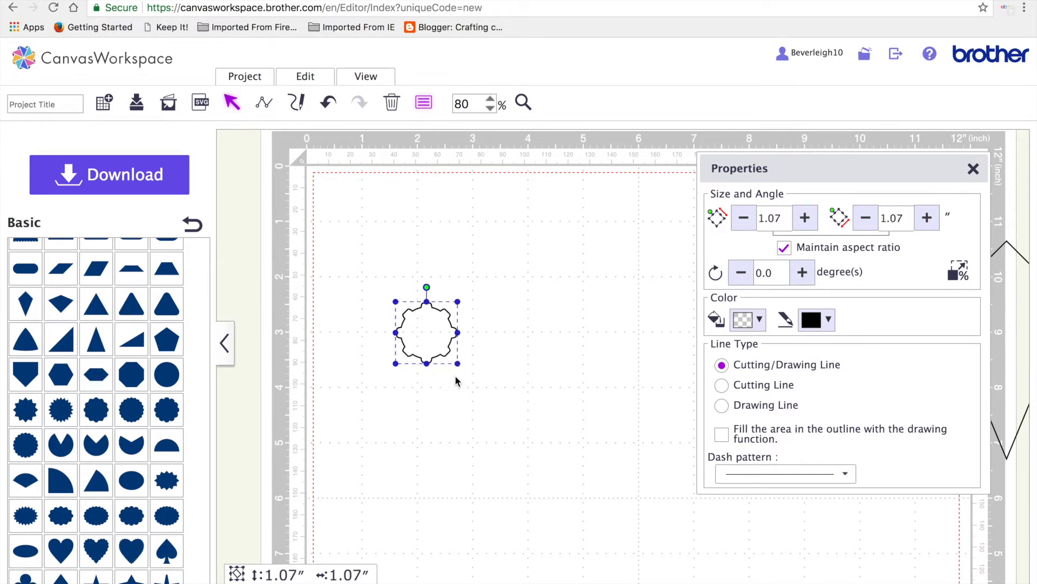
{"action": "left_click", "coordinate": [524, 360]}
Copy the gear outline and place the duplicate above and to the right of the original
{"action": "left_click", "coordinate": [418, 343]}
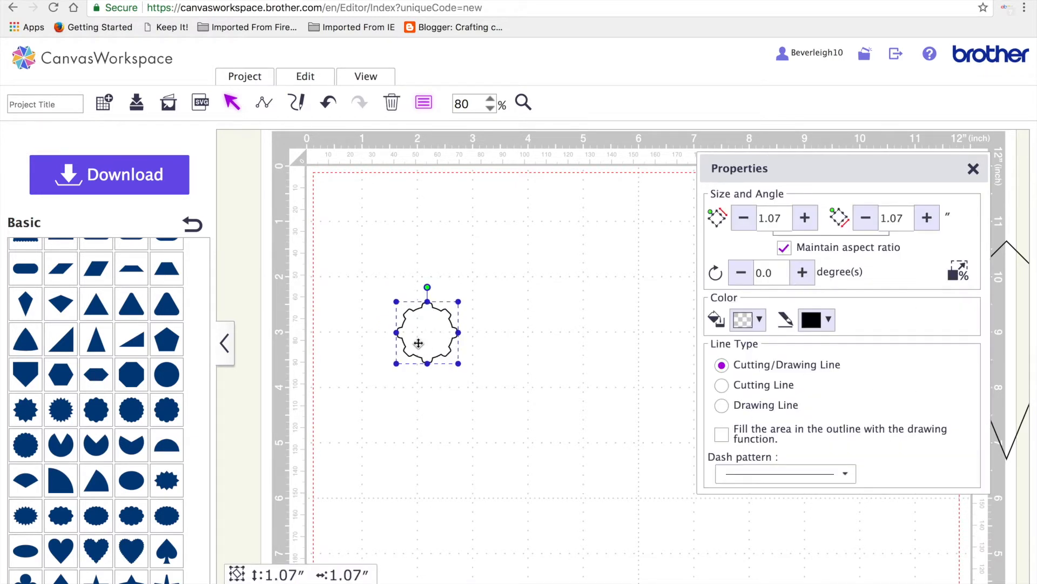
{"action": "key", "text": "ctrl+c"}
{"action": "key", "text": "ctrl+v"}
{"action": "left_click_drag", "start_coordinate": [427, 346], "coordinate": [518, 264]}
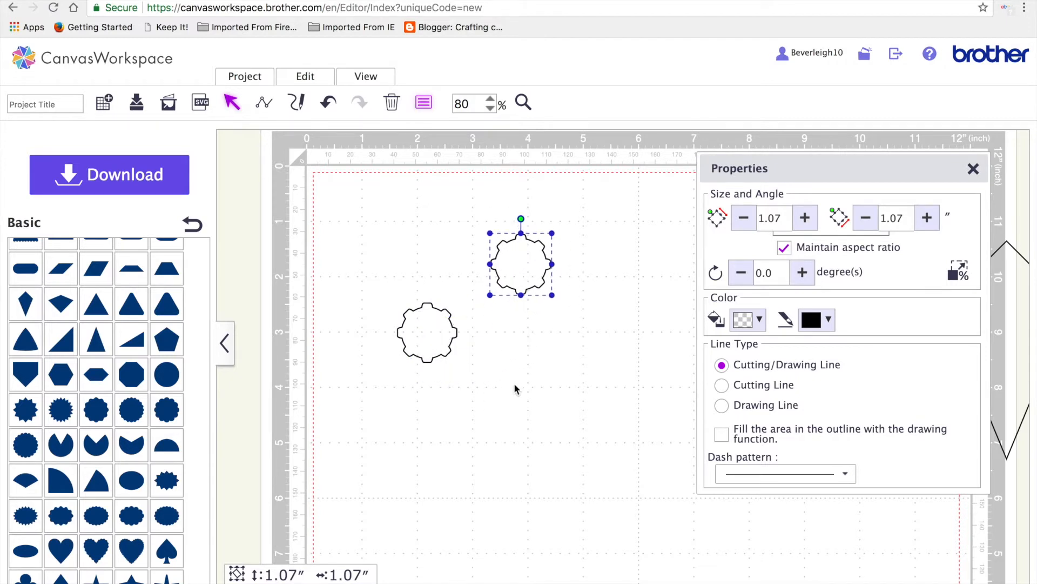
Add a basic circle, shrink it to fit inside the duplicated gear, and move it onto that gear
{"action": "left_click", "coordinate": [166, 373]}
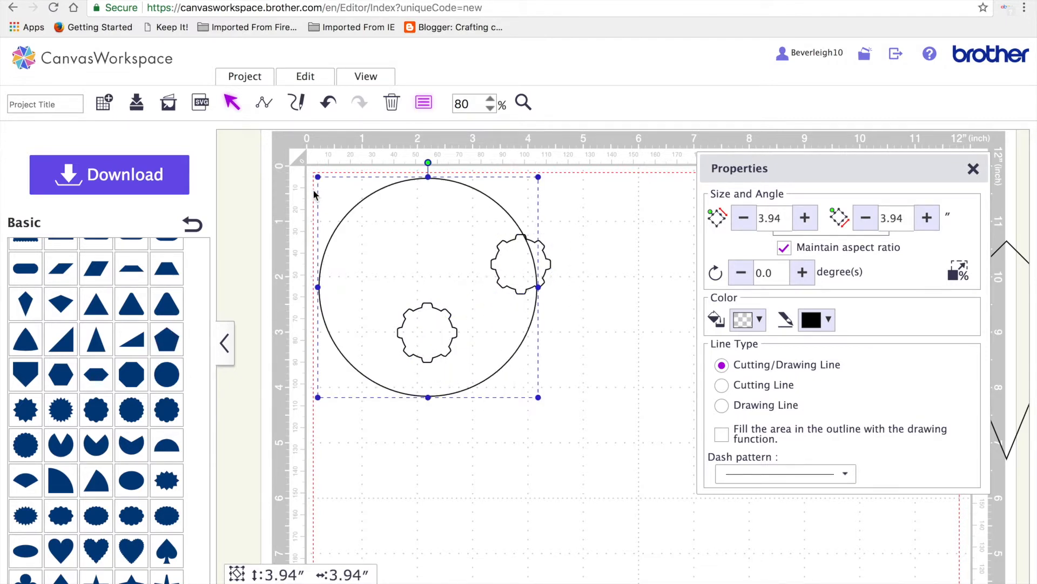
{"action": "left_click_drag", "start_coordinate": [315, 175], "coordinate": [498, 327]}
{"action": "left_click_drag", "start_coordinate": [525, 378], "coordinate": [528, 267]}
Centre the small circle in the duplicated gear both ways and subtract it to cut a round hole
{"action": "left_click_drag", "start_coordinate": [476, 217], "coordinate": [559, 289]}
{"action": "left_click", "coordinate": [310, 84]}
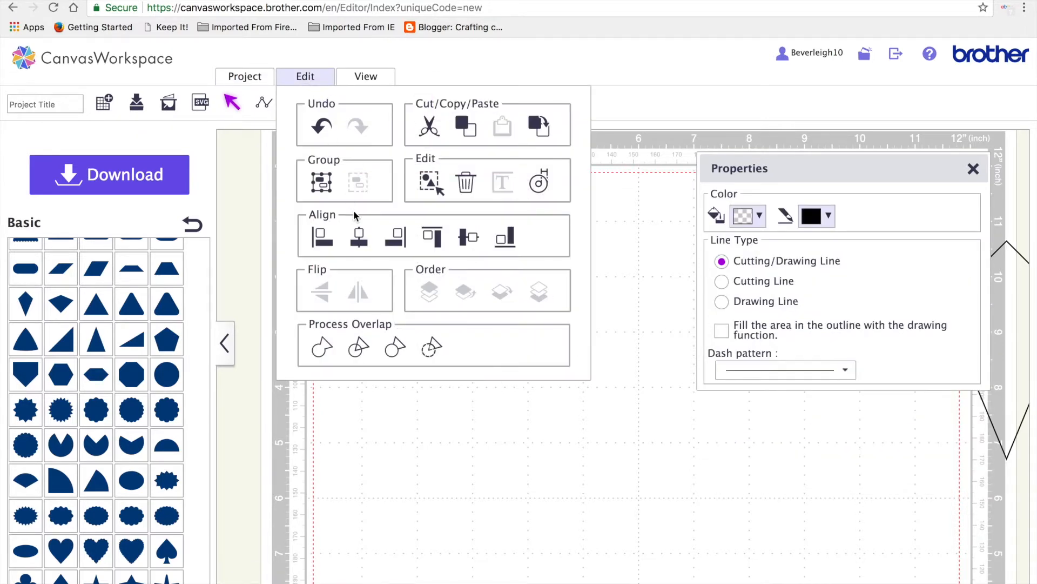
{"action": "left_click", "coordinate": [359, 236]}
{"action": "left_click", "coordinate": [307, 76]}
{"action": "left_click", "coordinate": [470, 239]}
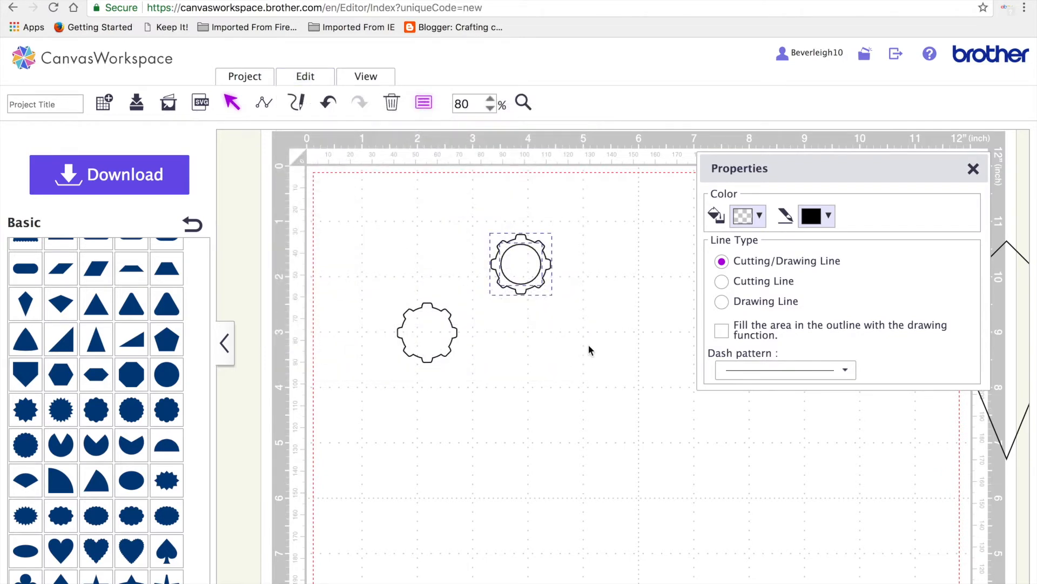
{"action": "left_click", "coordinate": [306, 77]}
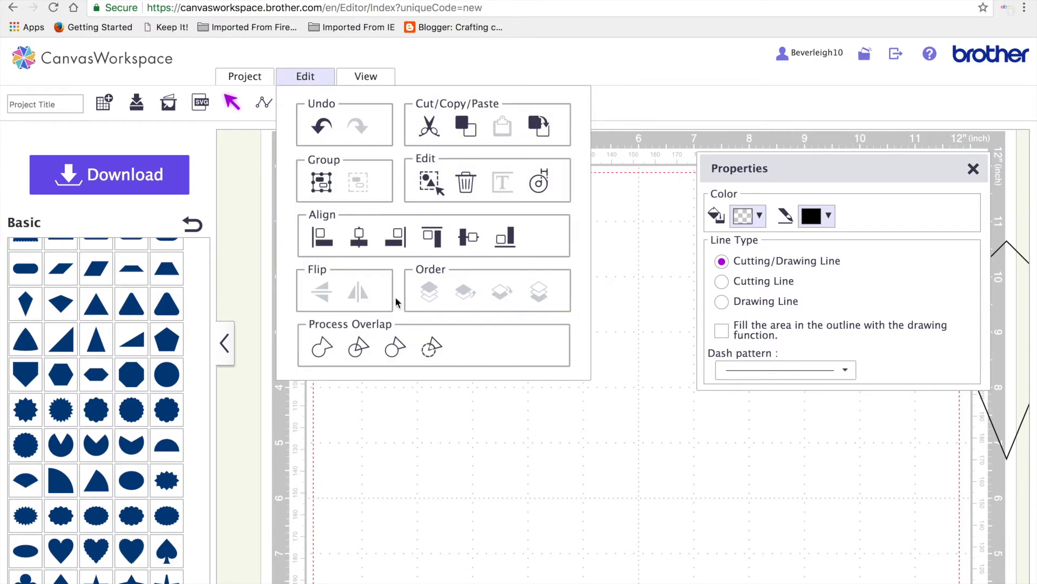
{"action": "left_click", "coordinate": [436, 350]}
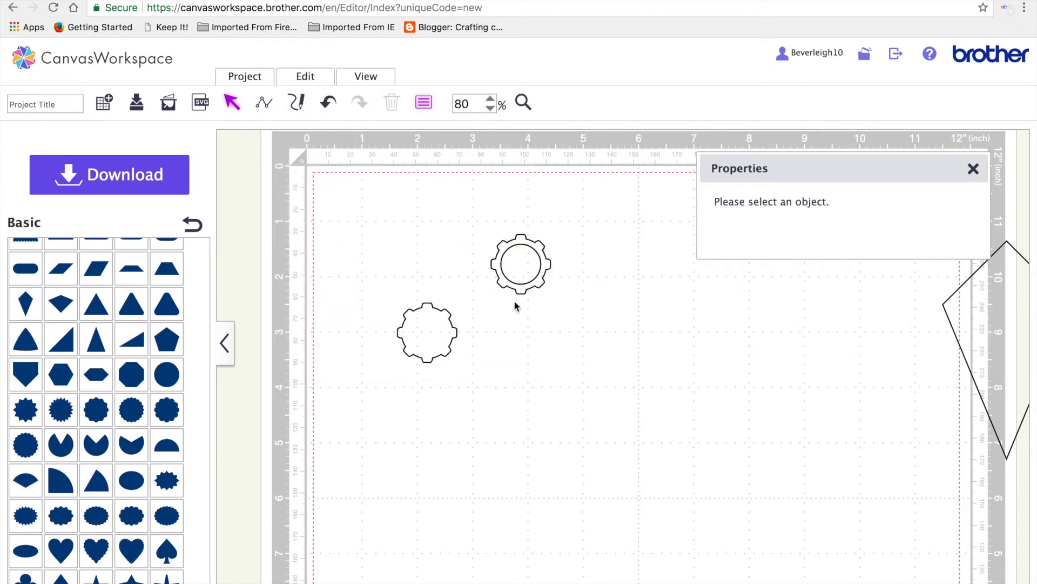
Fill the gear with the hole and the solid gear with the same light gray
{"action": "left_click", "coordinate": [510, 286]}
{"action": "left_click", "coordinate": [760, 320]}
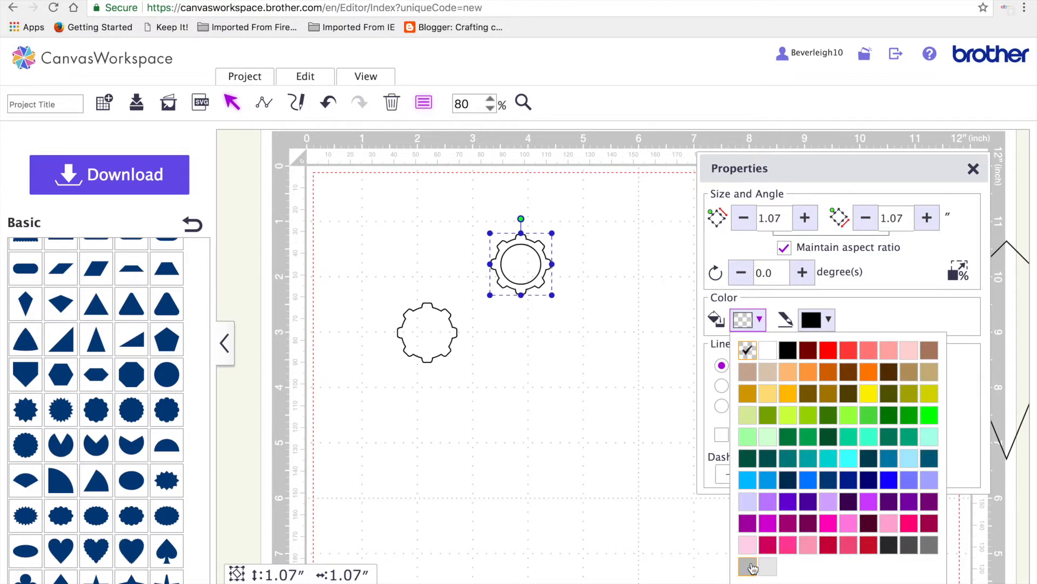
{"action": "left_click", "coordinate": [747, 566]}
{"action": "left_click", "coordinate": [453, 338]}
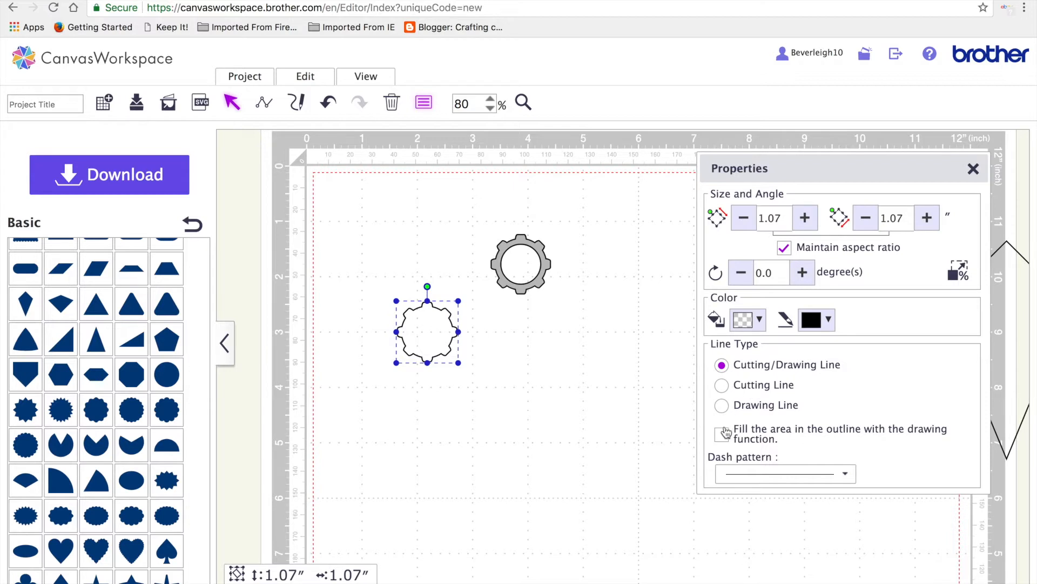
{"action": "left_click", "coordinate": [760, 321]}
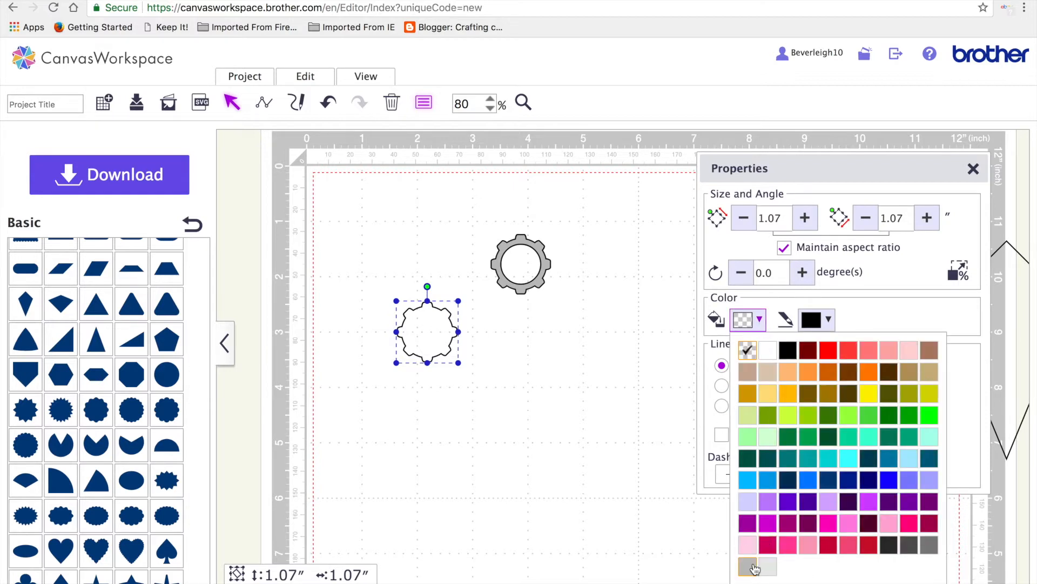
{"action": "left_click", "coordinate": [750, 565]}
{"action": "left_click", "coordinate": [492, 323]}
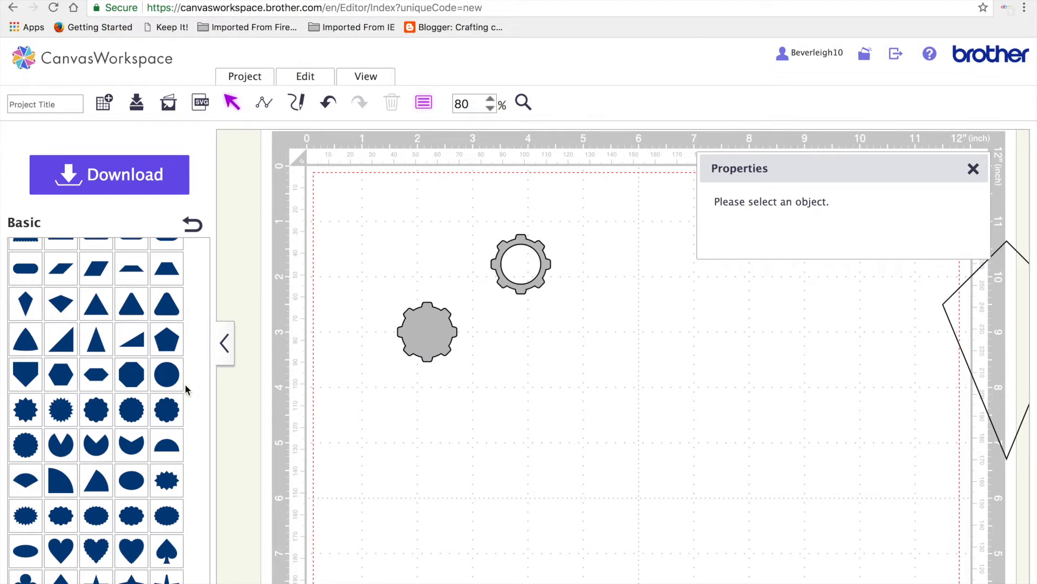
Add another basic circle, shrink it to about 0.96 inch, and place it to the right of the gears
{"action": "left_click", "coordinate": [166, 374]}
{"action": "left_click_drag", "start_coordinate": [317, 177], "coordinate": [485, 313]}
{"action": "left_click_drag", "start_coordinate": [510, 358], "coordinate": [626, 272]}
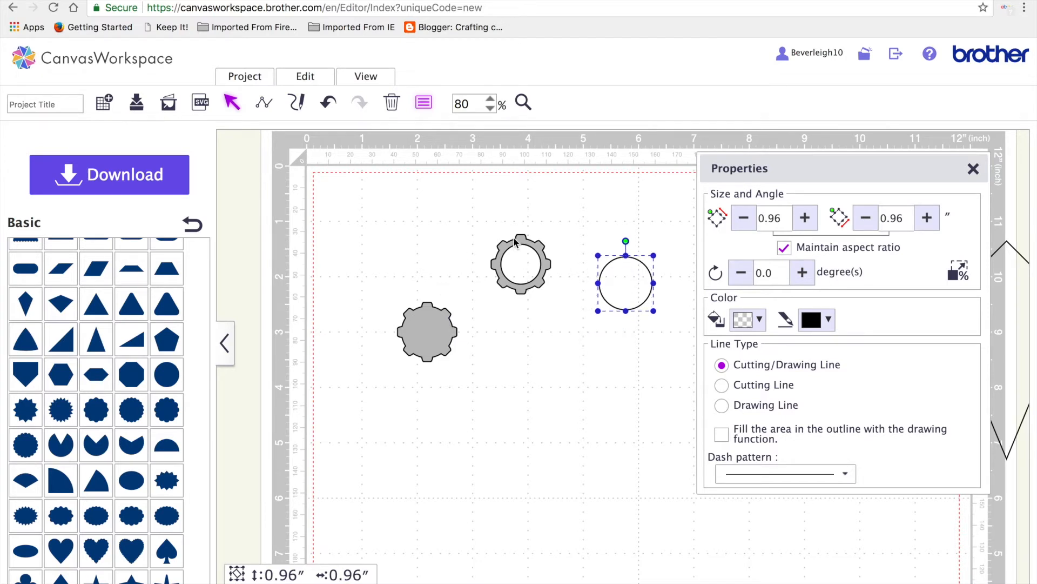
Duplicate the solid gray gear and place the copy below the empty circle
{"action": "left_click", "coordinate": [432, 316]}
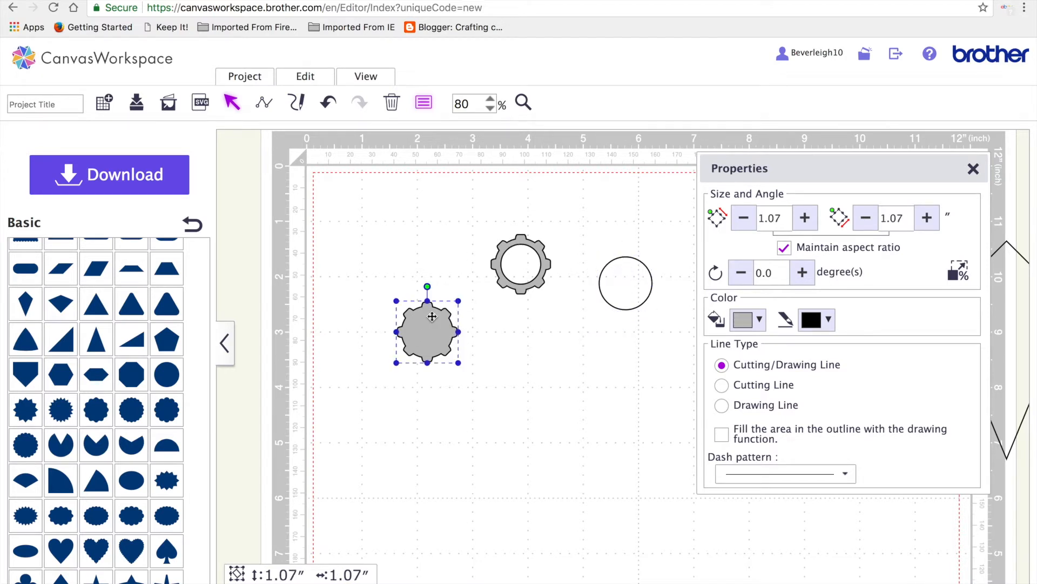
{"action": "key", "text": "super+v"}
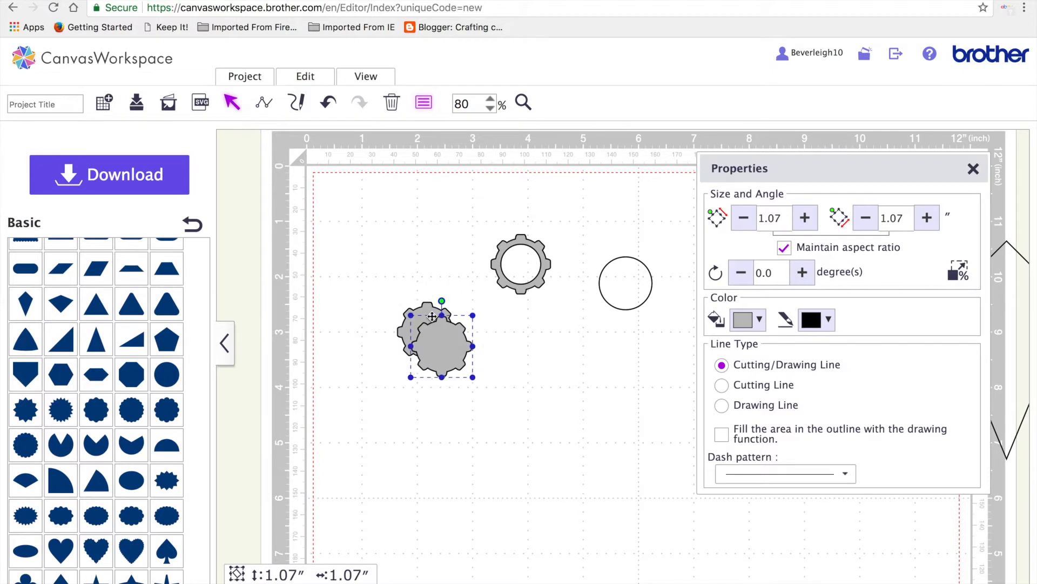
{"action": "left_click_drag", "start_coordinate": [432, 338], "coordinate": [514, 406]}
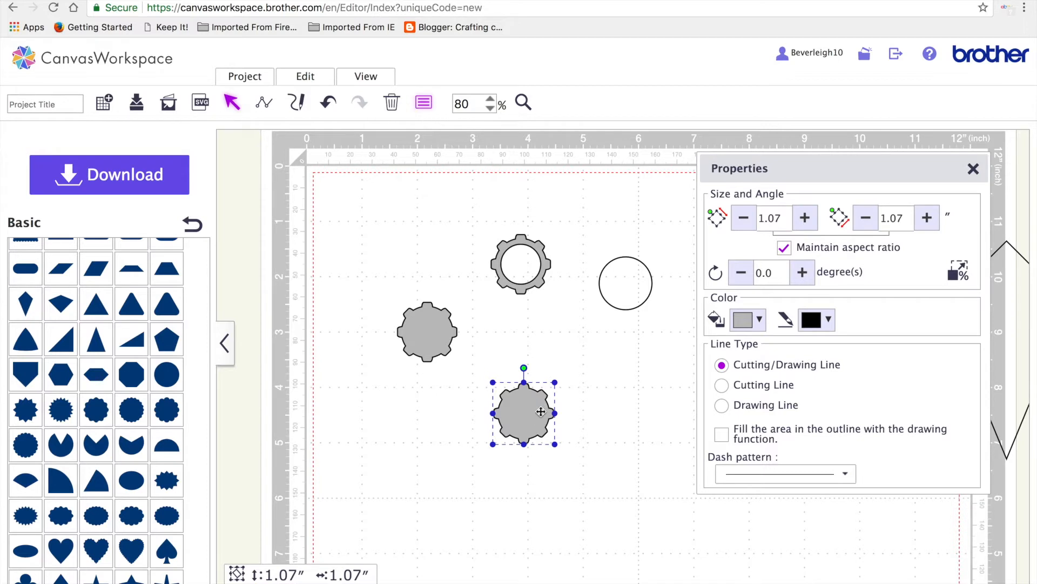
{"action": "left_click", "coordinate": [535, 271]}
{"action": "left_click", "coordinate": [533, 279]}
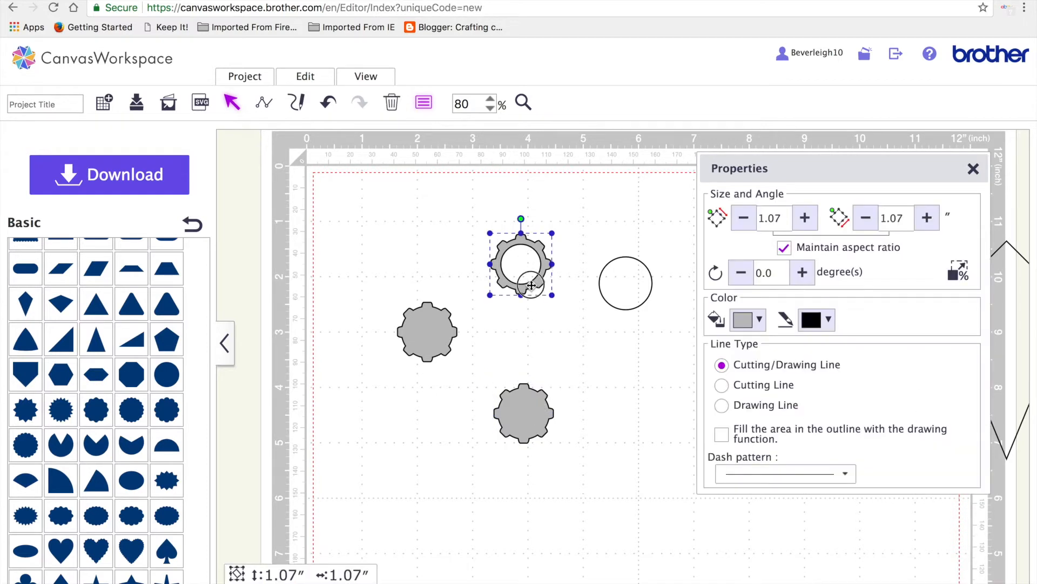
{"action": "left_click_drag", "start_coordinate": [536, 418], "coordinate": [596, 375]}
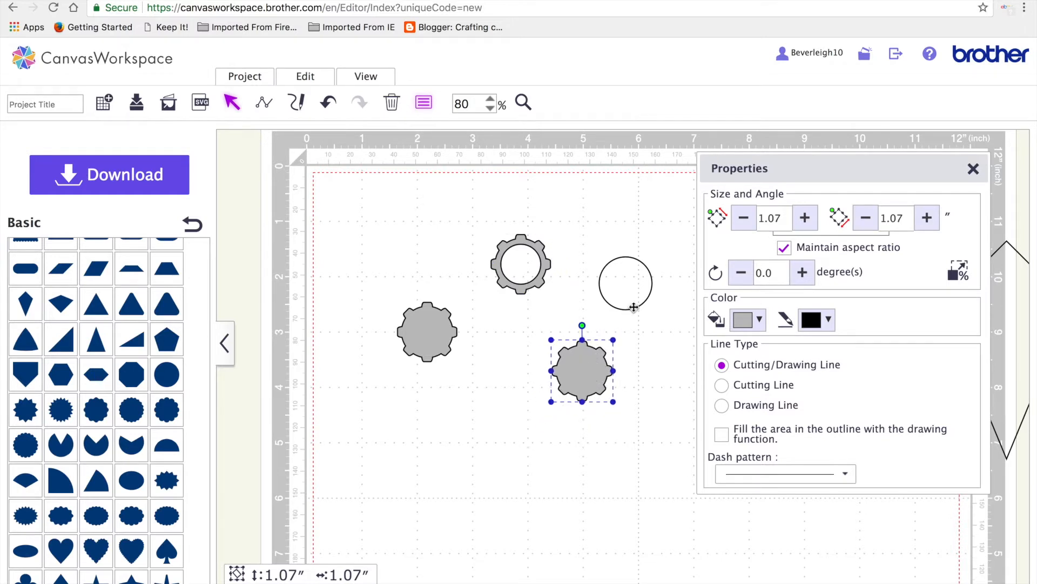
Shrink the empty circle onto the new gray gear and send that gear to the back
{"action": "left_click", "coordinate": [622, 255]}
{"action": "left_click_drag", "start_coordinate": [598, 255], "coordinate": [587, 375]}
{"action": "right_click", "coordinate": [587, 375]}
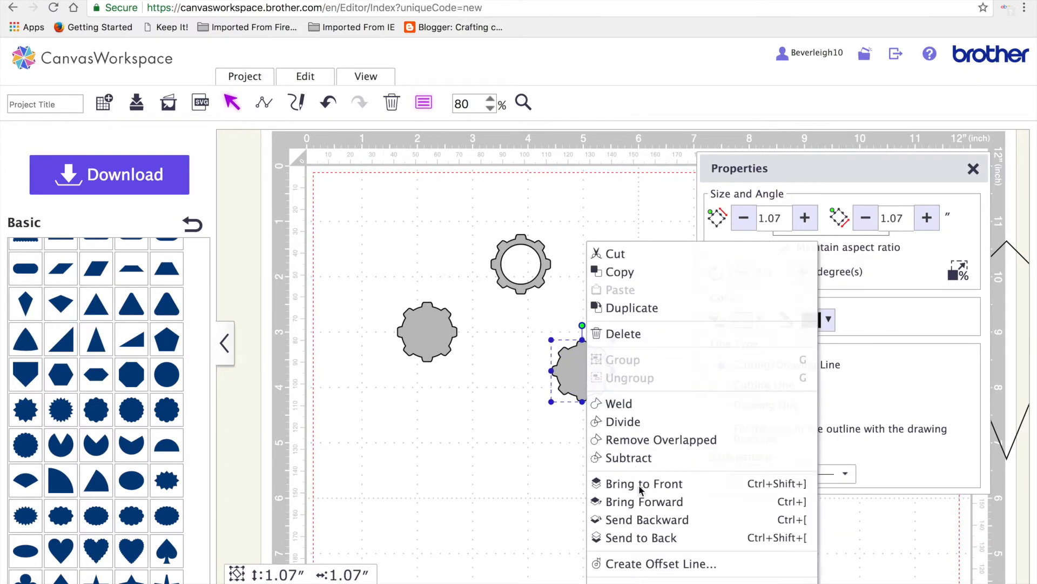
{"action": "left_click", "coordinate": [643, 537]}
{"action": "left_click", "coordinate": [613, 475]}
Centre the circle in the new gray gear horizontally and vertically, and subtract it to cut a hole
{"action": "left_click", "coordinate": [582, 356]}
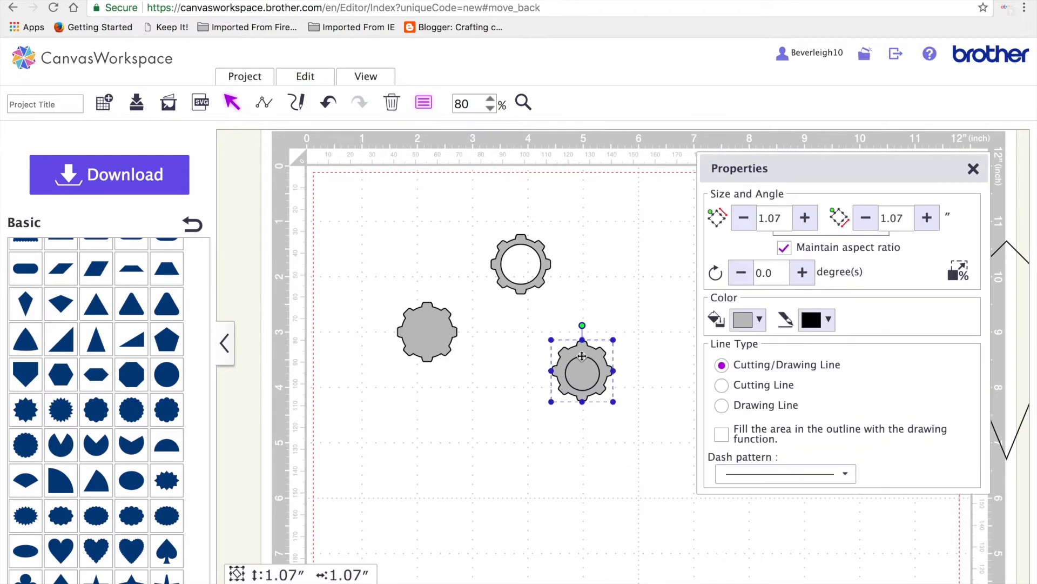
{"action": "left_click", "coordinate": [580, 362]}
{"action": "left_click_drag", "start_coordinate": [551, 317], "coordinate": [614, 400]}
{"action": "mouse_move", "coordinate": [324, 82]}
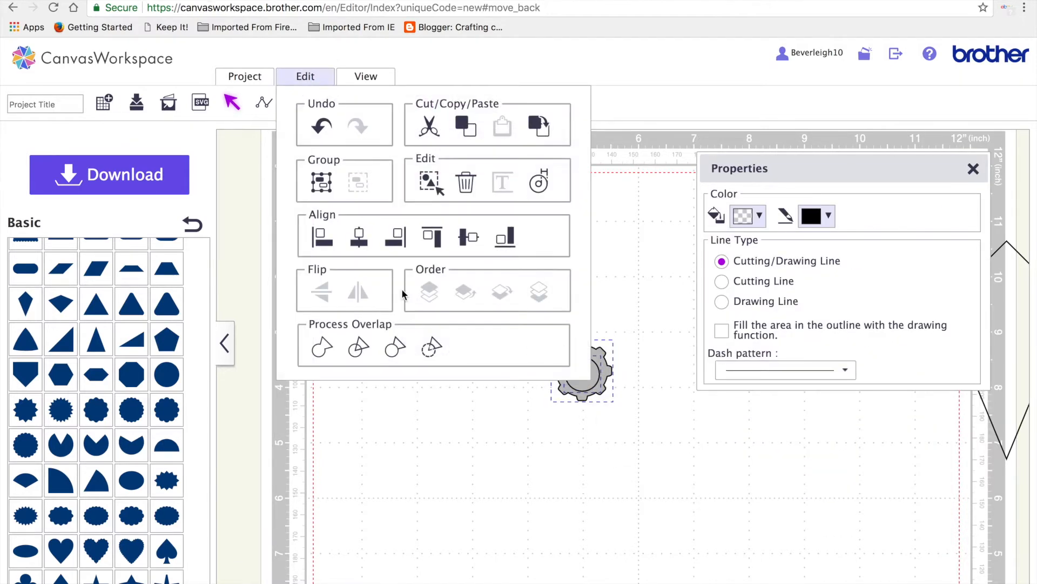
{"action": "left_click", "coordinate": [359, 240]}
{"action": "mouse_move", "coordinate": [302, 81]}
{"action": "left_click", "coordinate": [468, 236]}
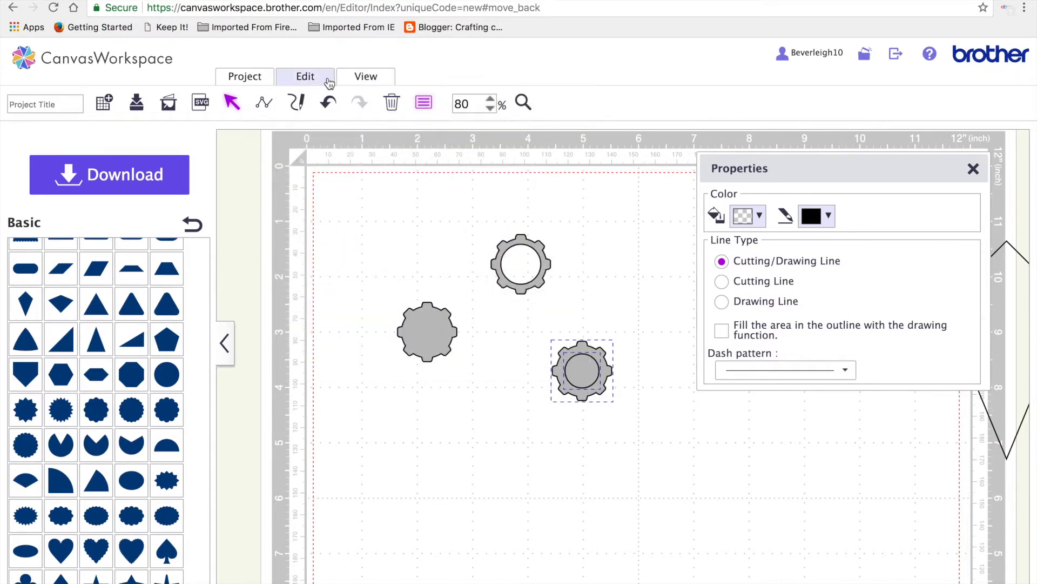
{"action": "mouse_move", "coordinate": [306, 80]}
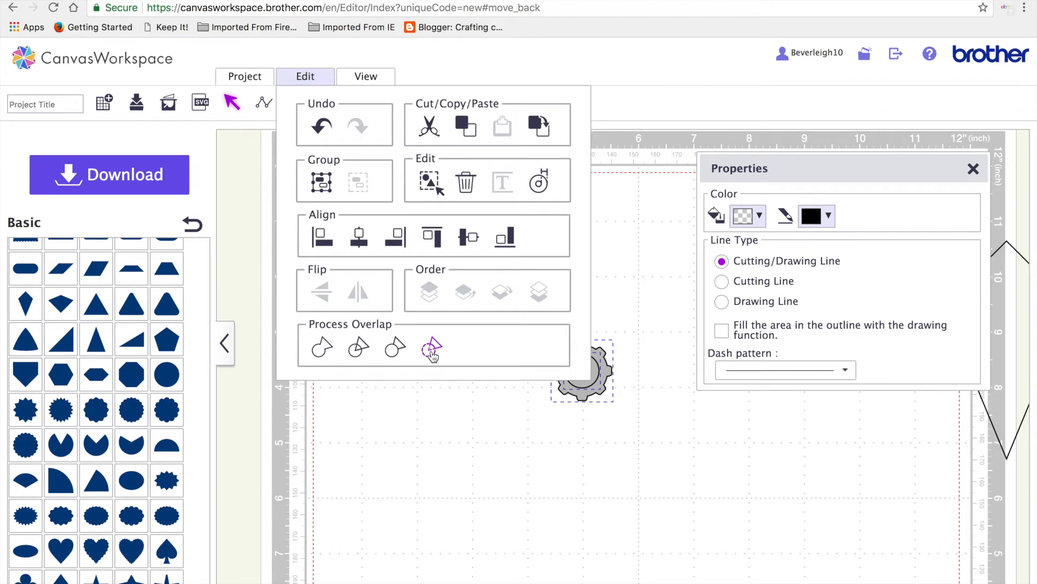
{"action": "left_click", "coordinate": [433, 352]}
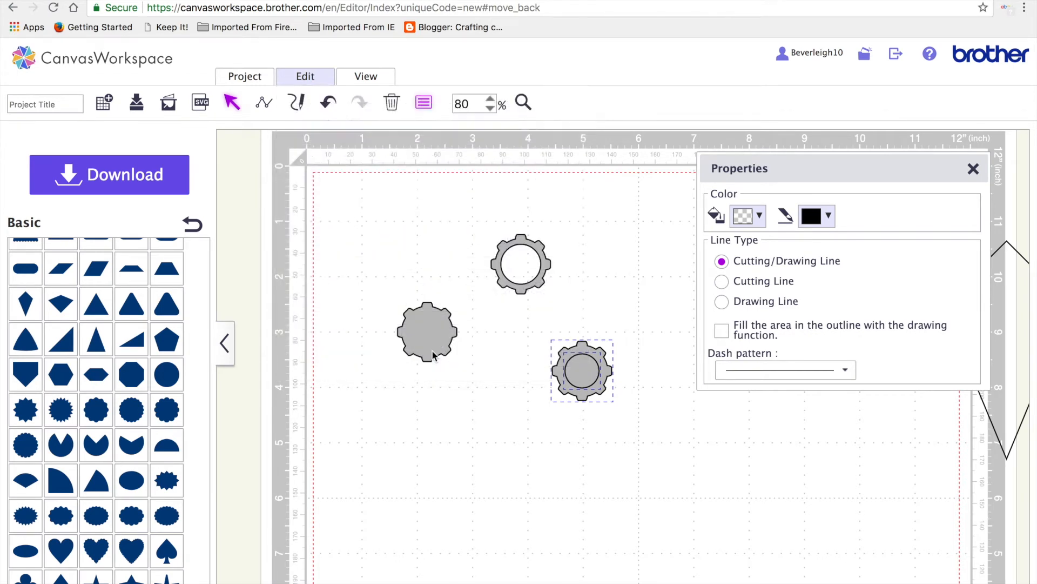
{"action": "key", "text": "Escape"}
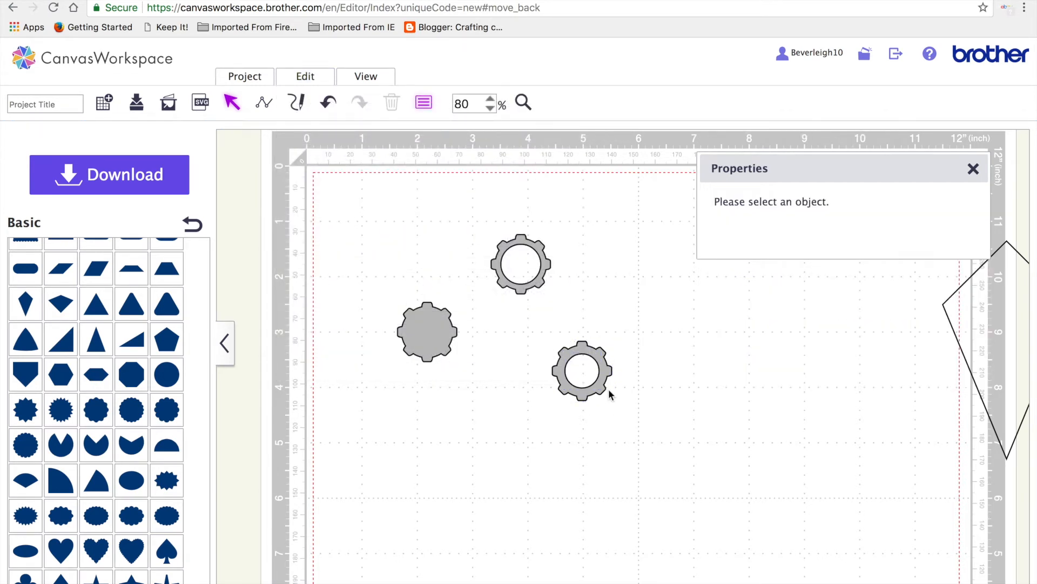
Move the newly cut ring gear to the space above the solid gear and deselect it
{"action": "left_click_drag", "start_coordinate": [601, 377], "coordinate": [439, 256]}
{"action": "left_click", "coordinate": [602, 482]}
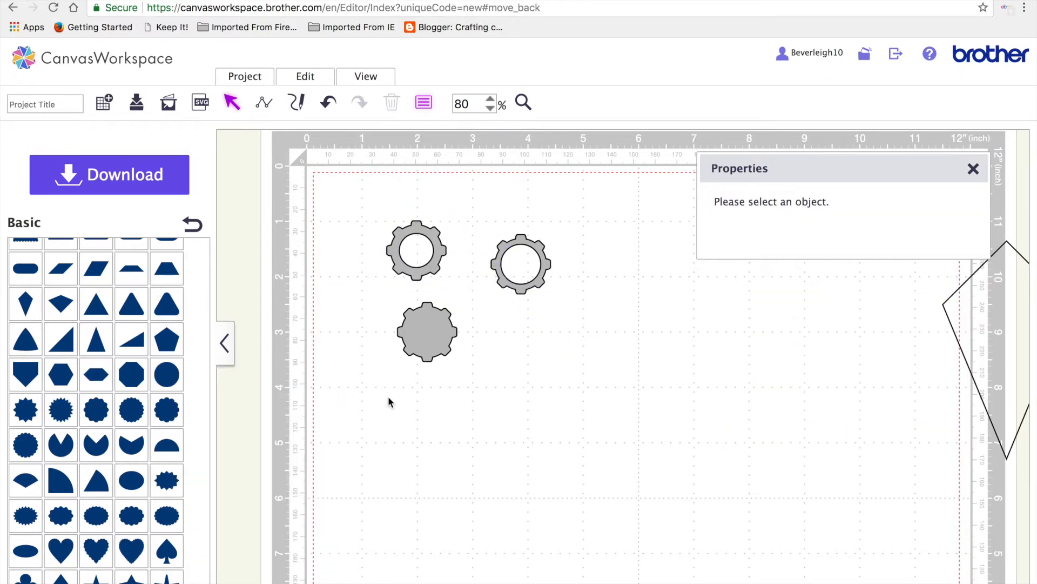
Add a basic circle of 3.94 inches and place it below the gears
{"action": "left_click", "coordinate": [167, 374]}
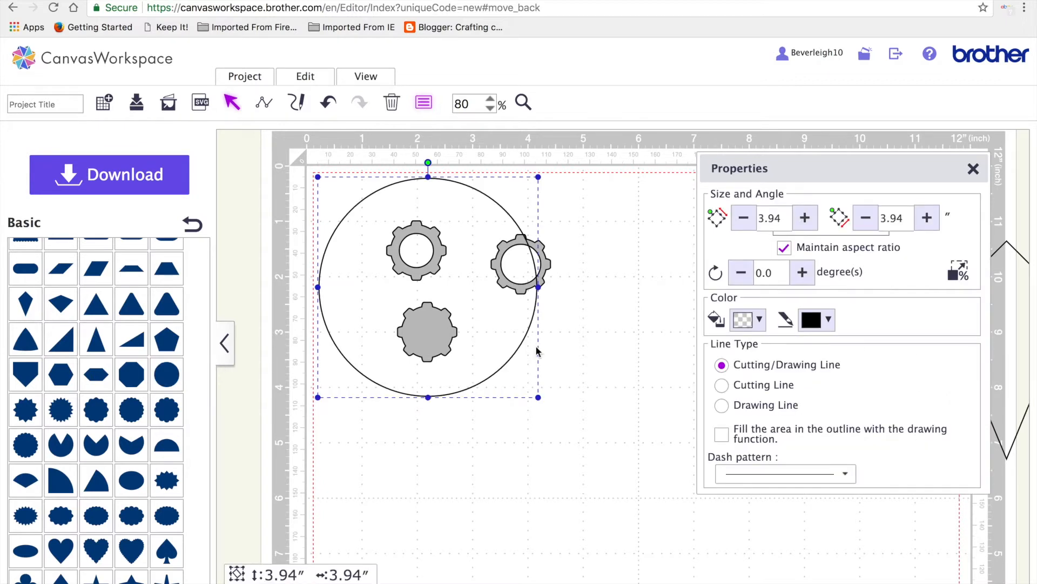
{"action": "left_click_drag", "start_coordinate": [498, 327], "coordinate": [601, 502]}
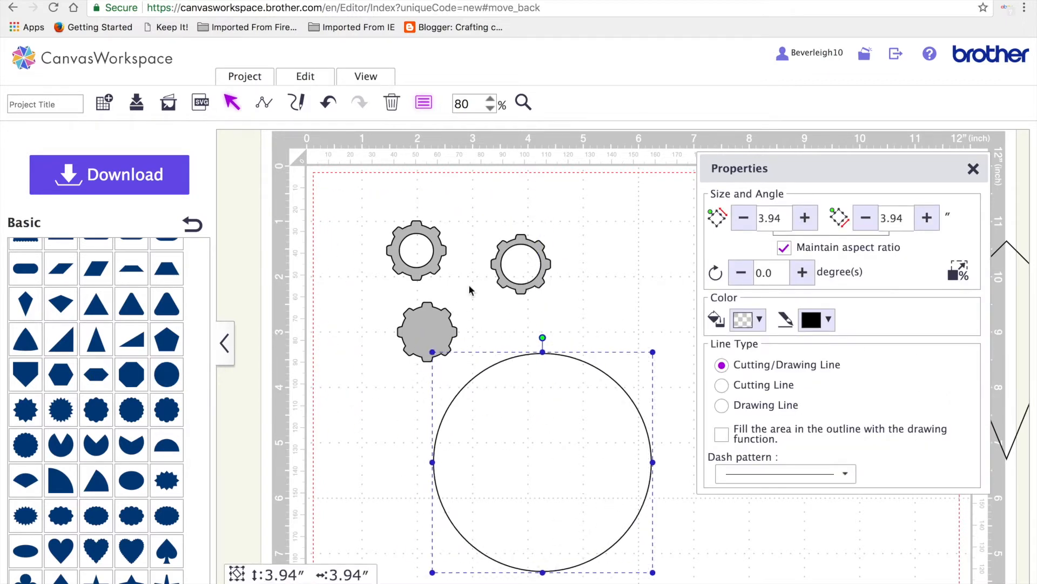
{"action": "left_click", "coordinate": [528, 265]}
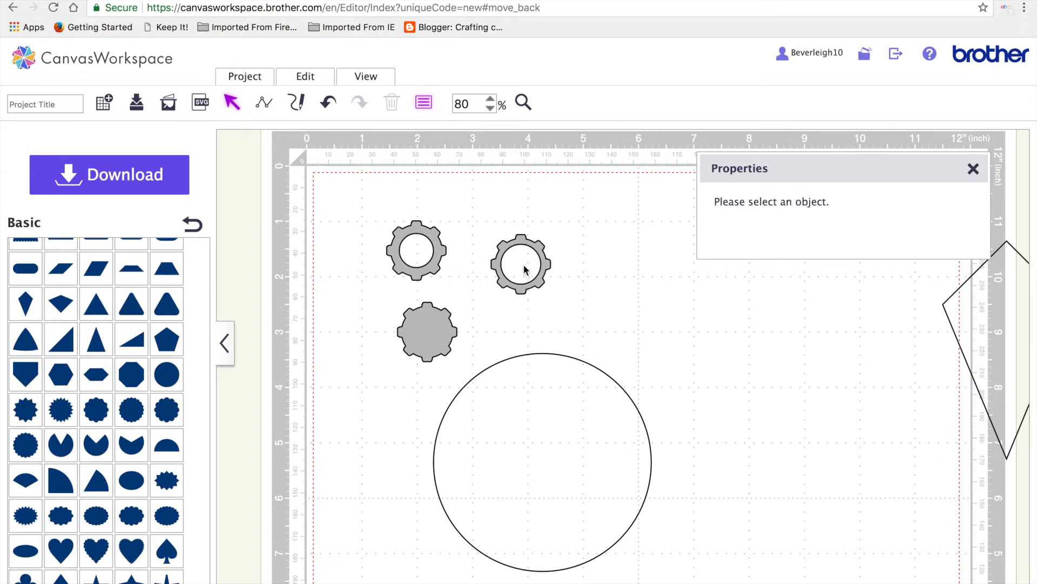
Enlarge the ring gear with the wider hole and move it farther right, near the top of the mat
{"action": "left_click", "coordinate": [523, 242]}
{"action": "left_click_drag", "start_coordinate": [553, 295], "coordinate": [592, 335]}
{"action": "left_click_drag", "start_coordinate": [562, 249], "coordinate": [675, 202]}
Move the smaller ring gear and the solid gear up into a row beside the enlarged ring gear
{"action": "left_click", "coordinate": [439, 242]}
{"action": "left_click_drag", "start_coordinate": [439, 242], "coordinate": [576, 224]}
{"action": "left_click", "coordinate": [433, 314]}
{"action": "left_click_drag", "start_coordinate": [433, 314], "coordinate": [485, 218]}
Bring the kite shape onto the mat below the gears and move the large circle aside to its right
{"action": "left_click_drag", "start_coordinate": [1032, 413], "coordinate": [541, 481]}
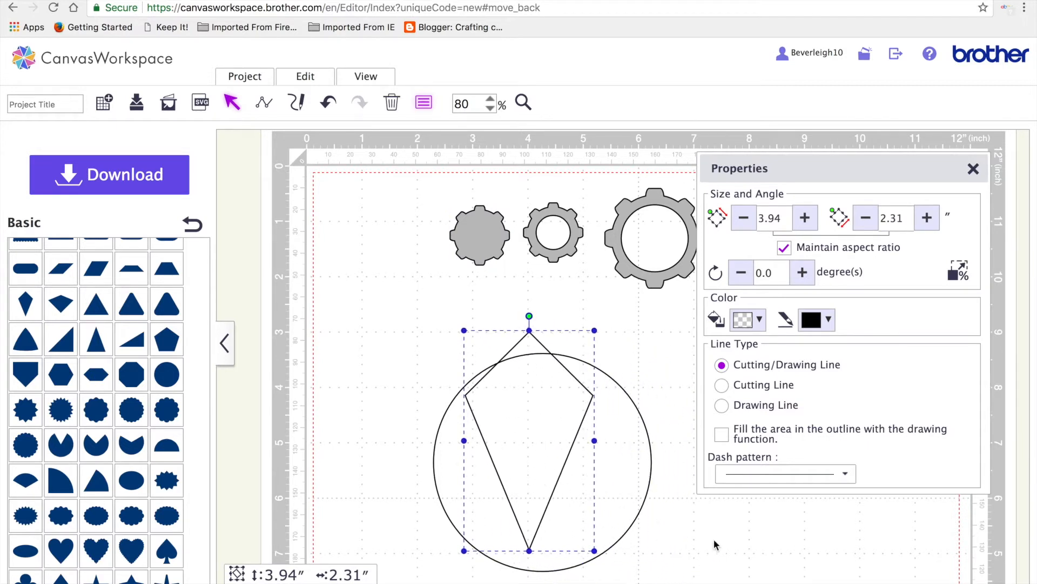
{"action": "left_click", "coordinate": [646, 479]}
{"action": "left_click_drag", "start_coordinate": [567, 507], "coordinate": [737, 524]}
{"action": "left_click", "coordinate": [562, 431]}
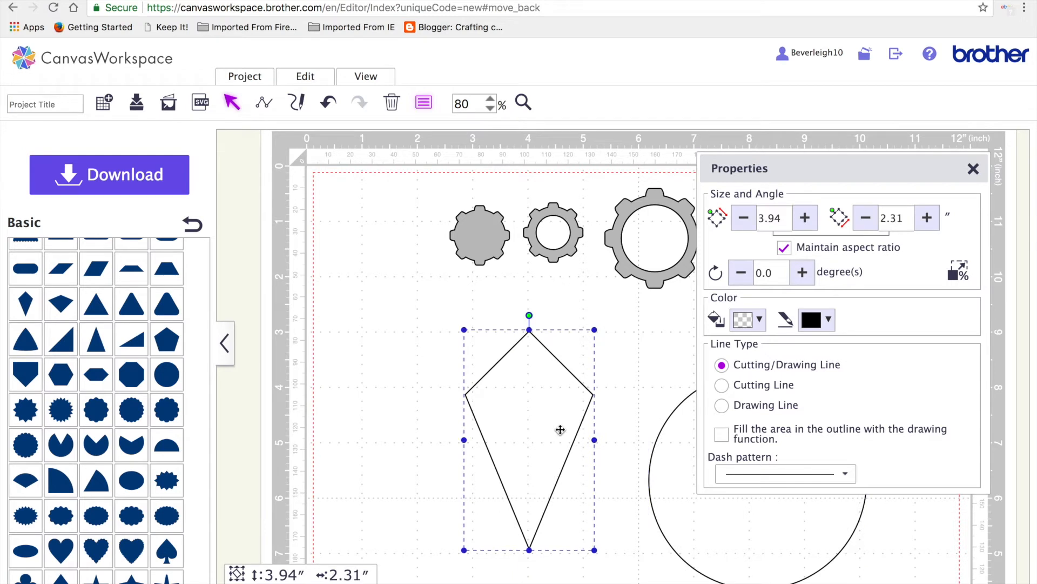
Shrink the kite into a narrow sliver about 2.84 inches tall and 0.33 inches wide
{"action": "left_click_drag", "start_coordinate": [596, 443], "coordinate": [510, 436]}
{"action": "left_click_drag", "start_coordinate": [486, 331], "coordinate": [486, 390]}
{"action": "left_click_drag", "start_coordinate": [509, 470], "coordinate": [488, 469]}
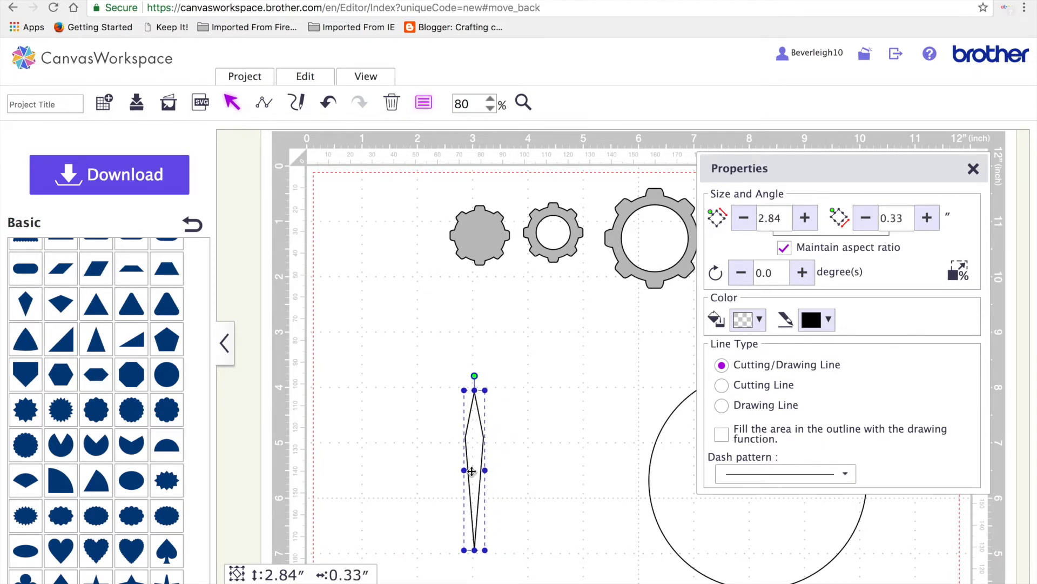
Duplicate the narrow kite, place the copy to its right and flip the copy vertically
{"action": "right_click", "coordinate": [466, 479]}
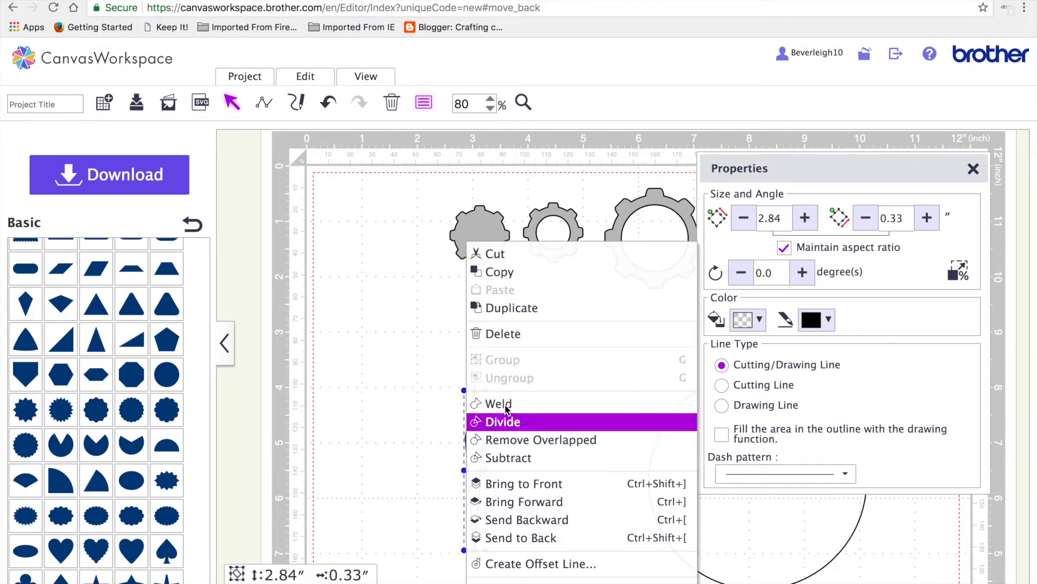
{"action": "left_click", "coordinate": [527, 308]}
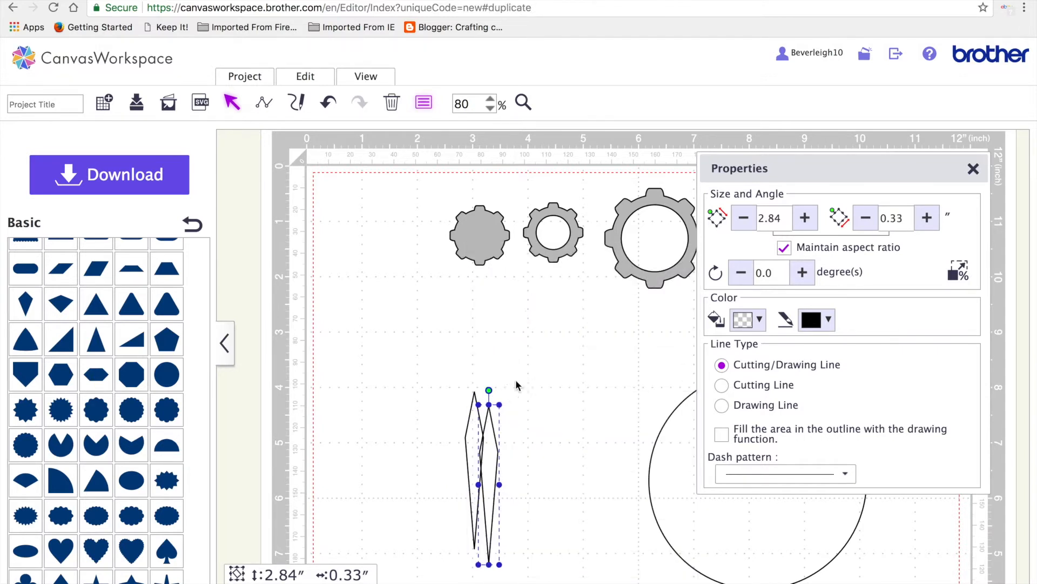
{"action": "left_click_drag", "start_coordinate": [489, 467], "coordinate": [530, 465]}
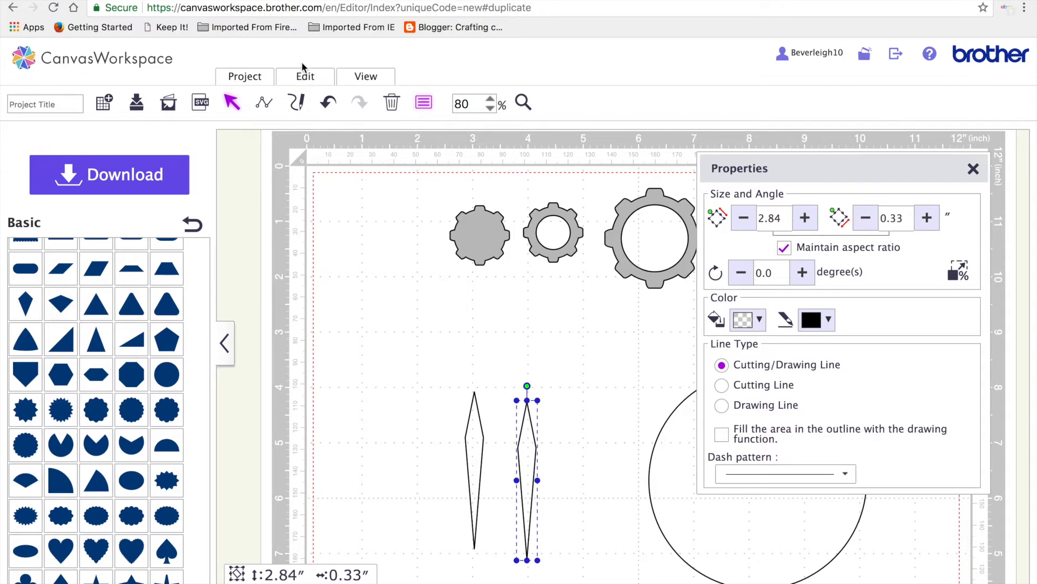
{"action": "left_click", "coordinate": [318, 76]}
{"action": "left_click", "coordinate": [330, 292]}
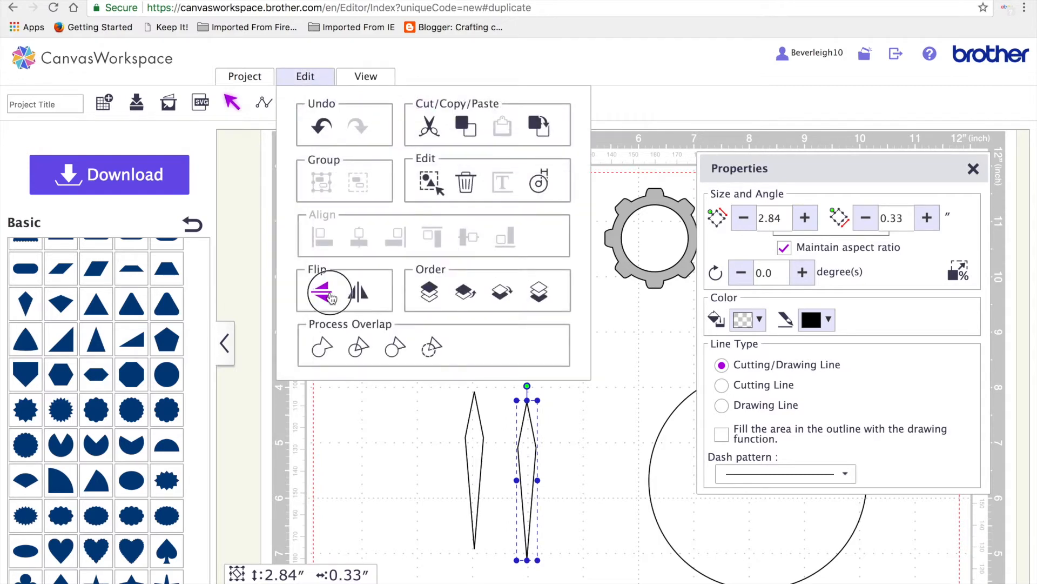
Stack the flipped kite above the original so that their short tips overlap
{"action": "scroll", "coordinate": [540, 328], "scroll_direction": "down", "scroll_amount": 5}
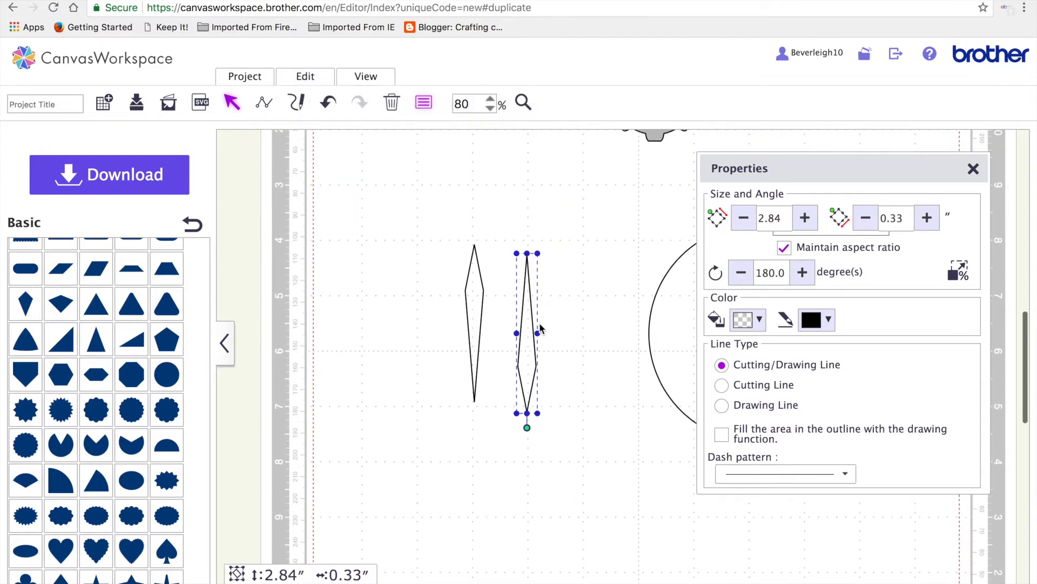
{"action": "left_click_drag", "start_coordinate": [841, 167], "coordinate": [972, 162]}
{"action": "left_click_drag", "start_coordinate": [533, 332], "coordinate": [476, 212]}
{"action": "left_click_drag", "start_coordinate": [472, 343], "coordinate": [473, 409]}
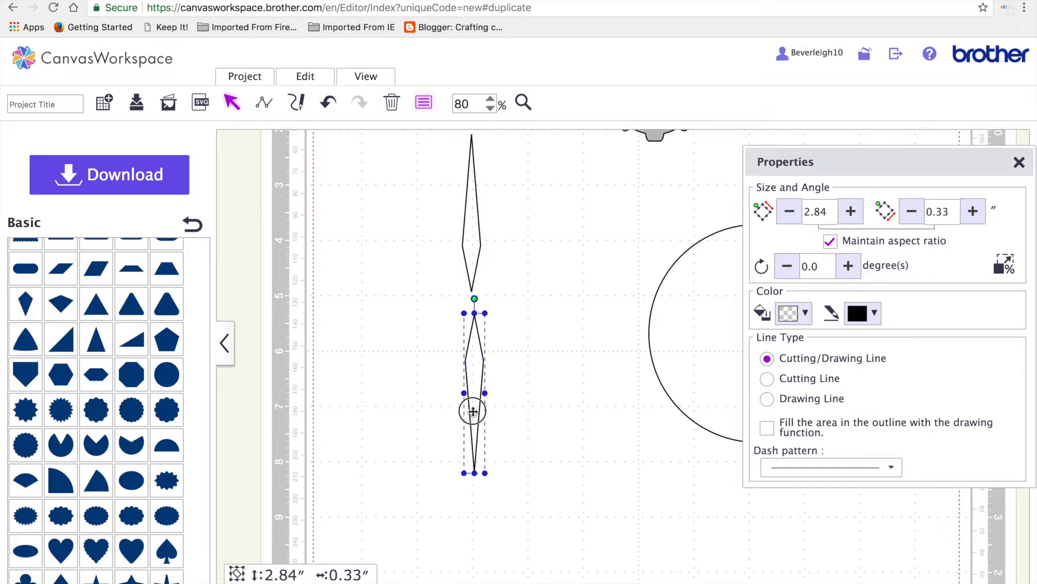
{"action": "left_click_drag", "start_coordinate": [470, 250], "coordinate": [479, 313]}
Centre the two overlapping kites horizontally on each other and weld them into one shape
{"action": "left_click_drag", "start_coordinate": [501, 427], "coordinate": [430, 250]}
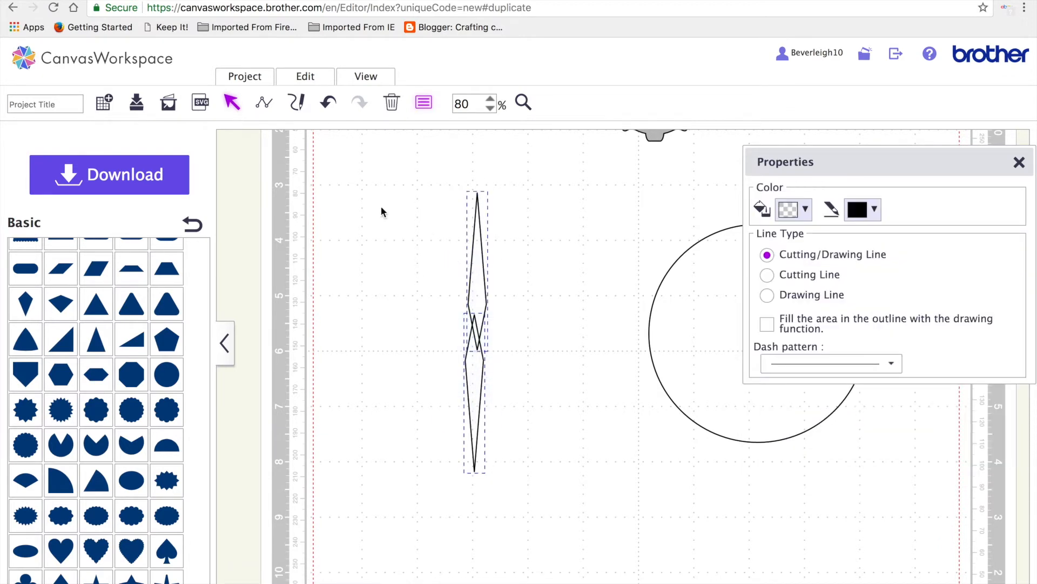
{"action": "left_click", "coordinate": [308, 77]}
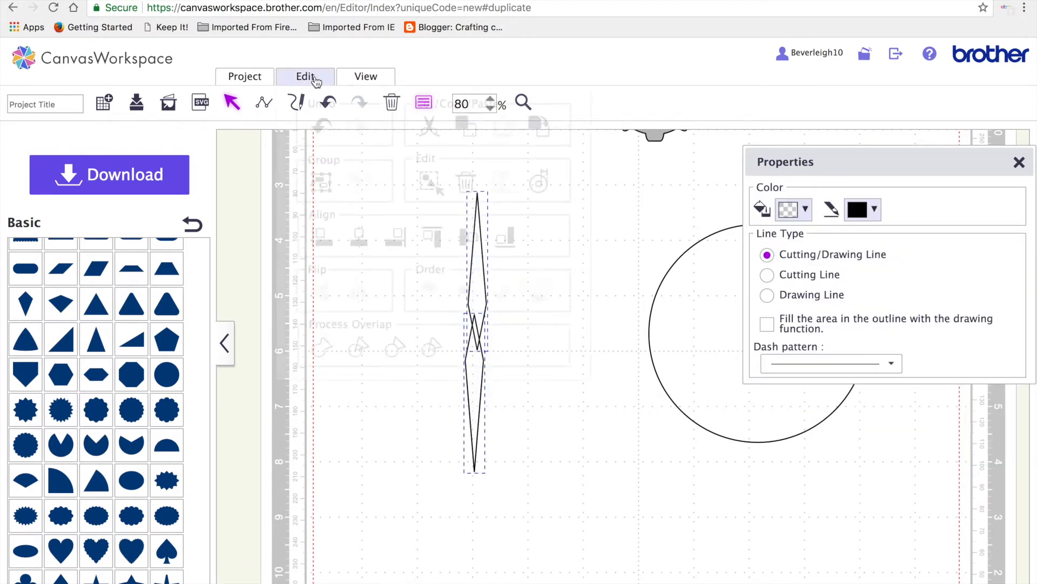
{"action": "left_click", "coordinate": [361, 246]}
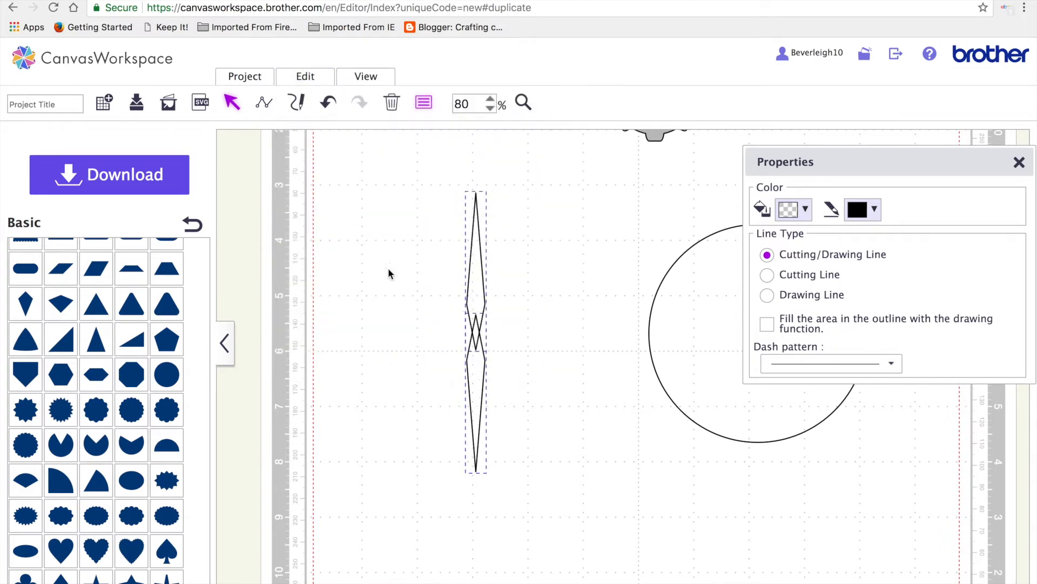
{"action": "left_click", "coordinate": [304, 76]}
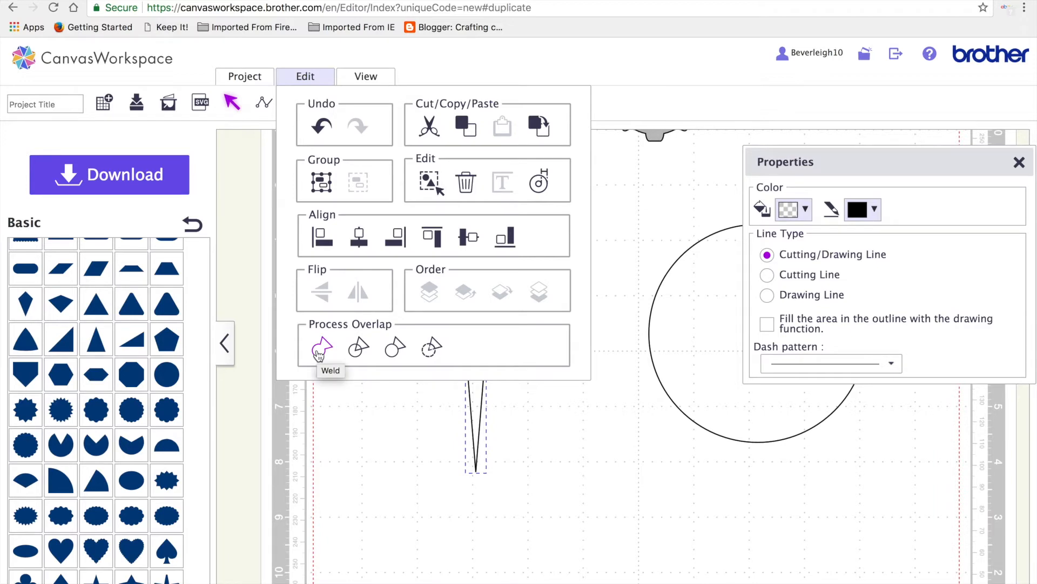
{"action": "left_click", "coordinate": [320, 352]}
{"action": "left_click", "coordinate": [316, 349]}
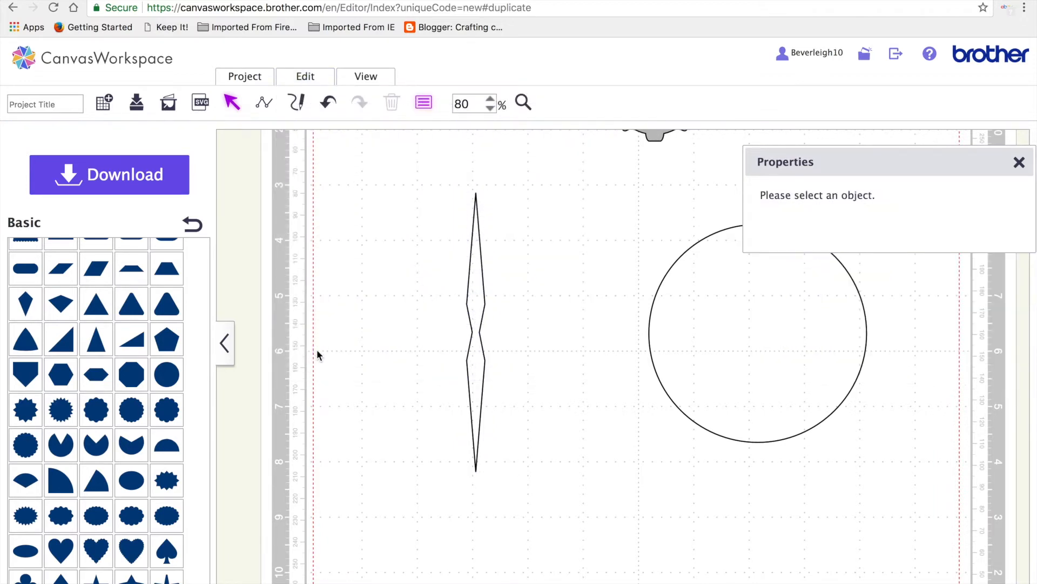
Duplicate the welded double-pointed shape seven times
{"action": "left_click", "coordinate": [478, 417]}
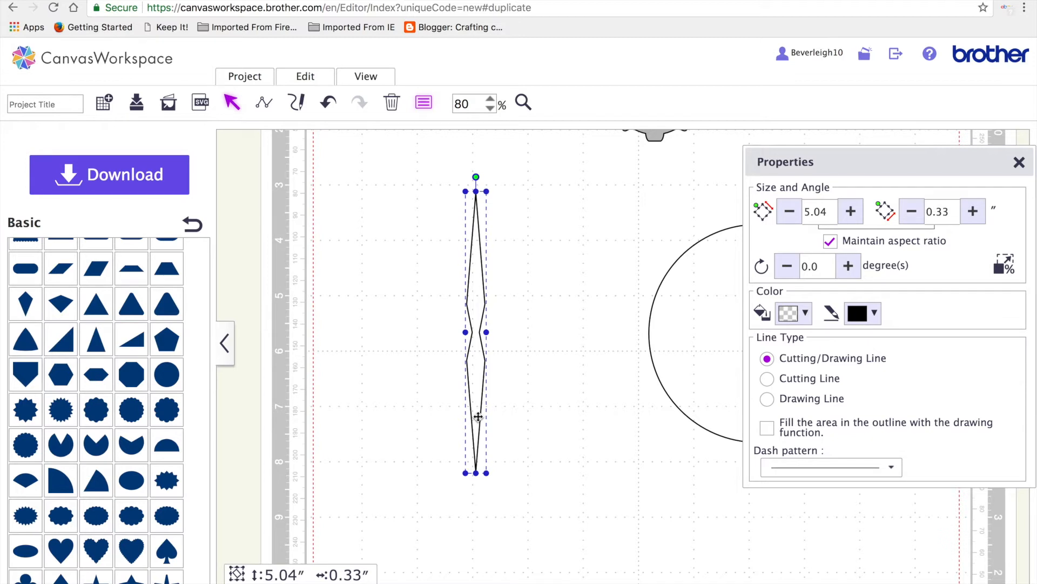
{"action": "key", "text": "ctrl+d"}
{"action": "key", "text": "ctrl+d"}
{"action": "key", "text": "ctrl+d"}
{"action": "key", "text": "ctrl+d"}
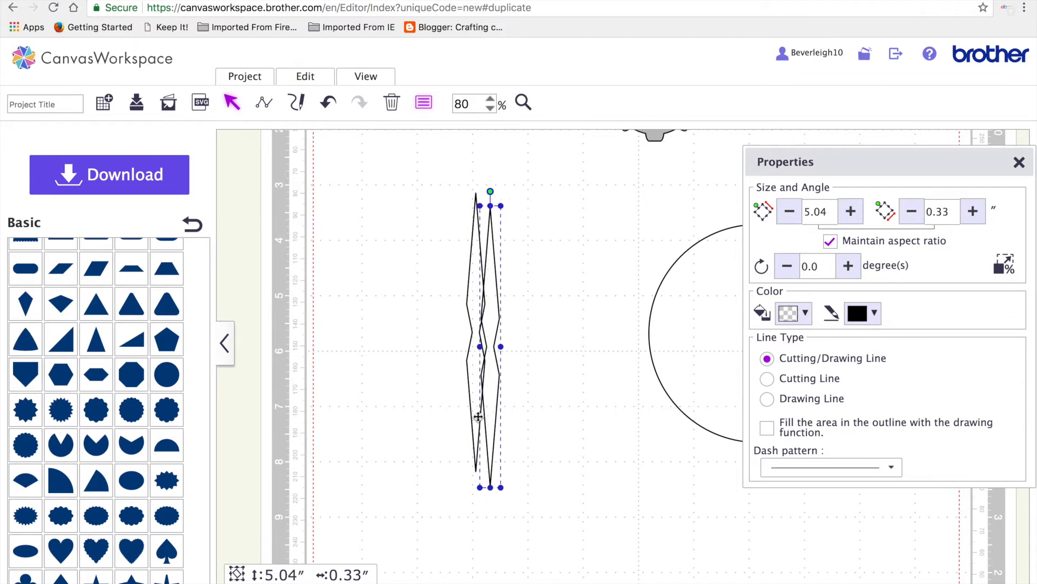
{"action": "key", "text": "ctrl+d"}
{"action": "key", "text": "ctrl+d"}
{"action": "key", "text": "ctrl+d"}
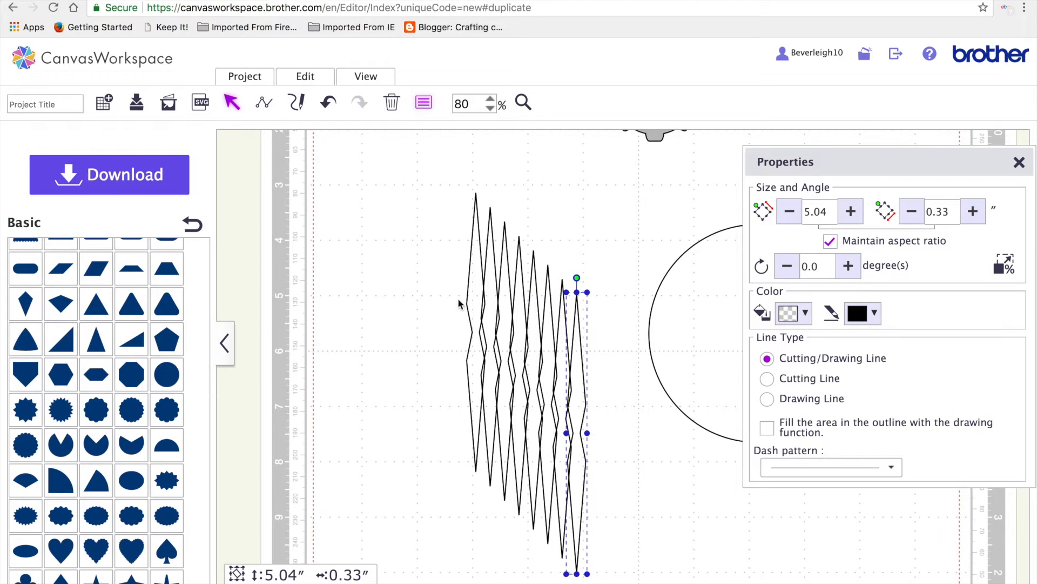
Align all the double-pointed shapes on their horizontal and vertical centres so that they stack exactly
{"action": "left_click_drag", "start_coordinate": [446, 186], "coordinate": [610, 548]}
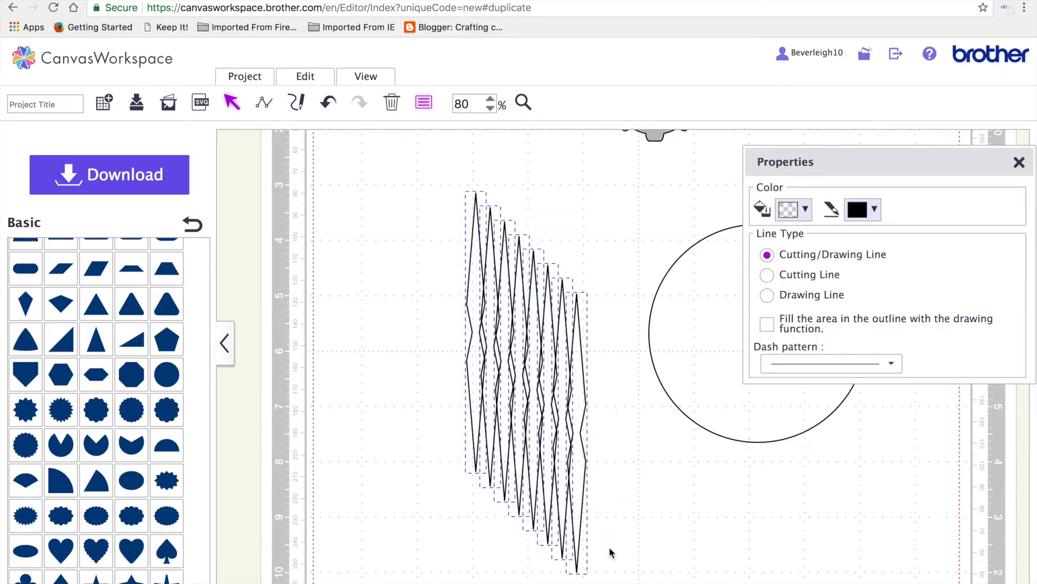
{"action": "left_click", "coordinate": [309, 79]}
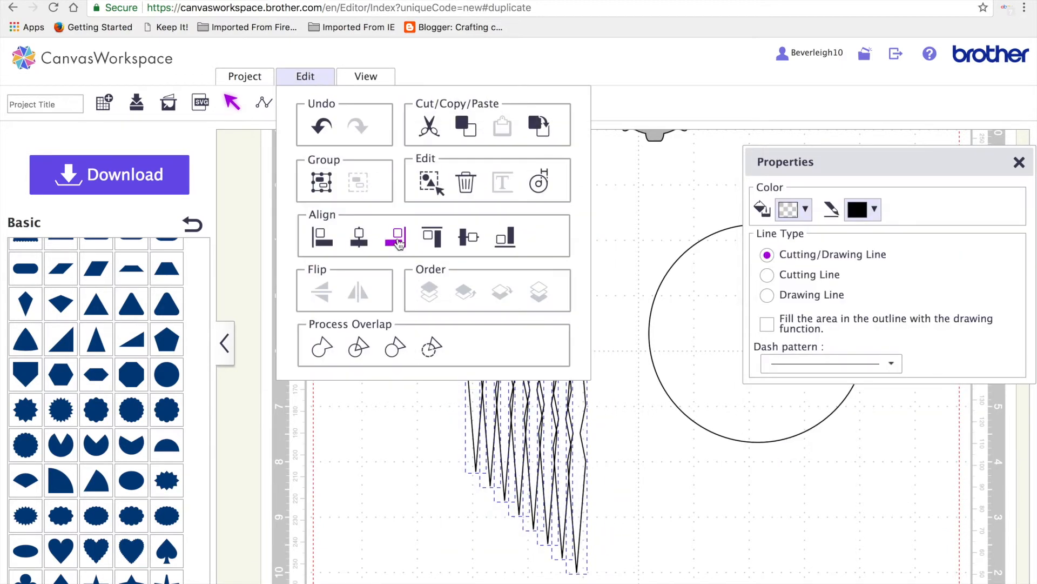
{"action": "left_click", "coordinate": [369, 248]}
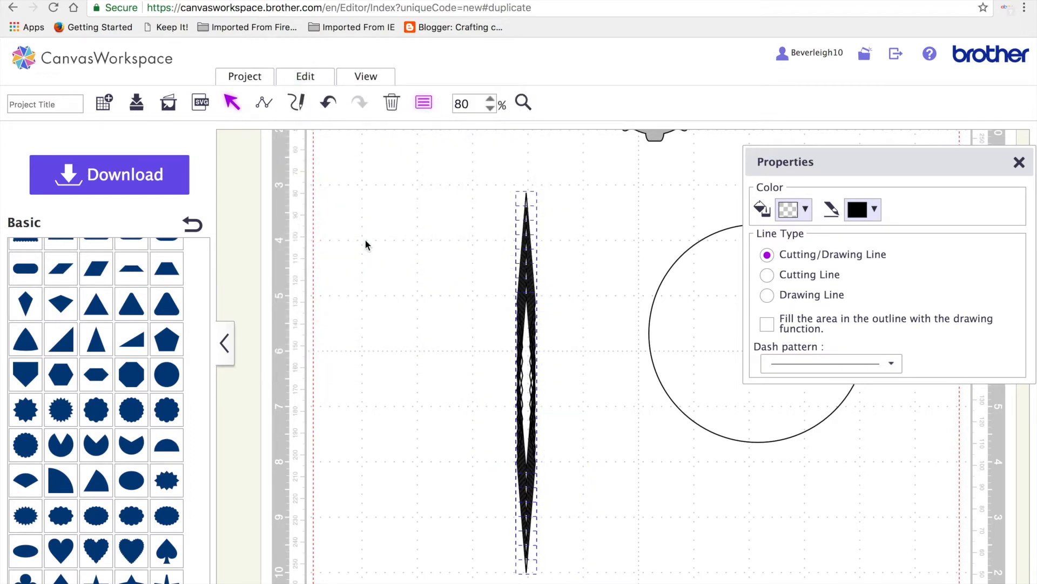
{"action": "left_click", "coordinate": [317, 79]}
{"action": "left_click", "coordinate": [478, 240]}
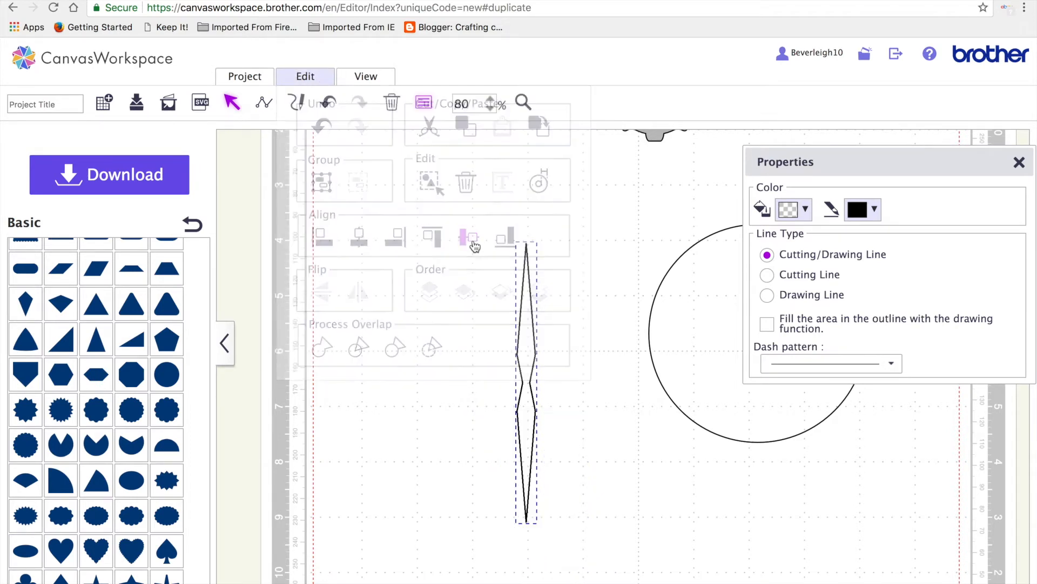
Move the whole stack of double-pointed shapes slightly left, away from the circle, and deselect it
{"action": "left_click", "coordinate": [617, 446]}
{"action": "left_click_drag", "start_coordinate": [455, 231], "coordinate": [595, 539]}
{"action": "left_click_drag", "start_coordinate": [526, 373], "coordinate": [453, 362]}
{"action": "left_click", "coordinate": [518, 421]}
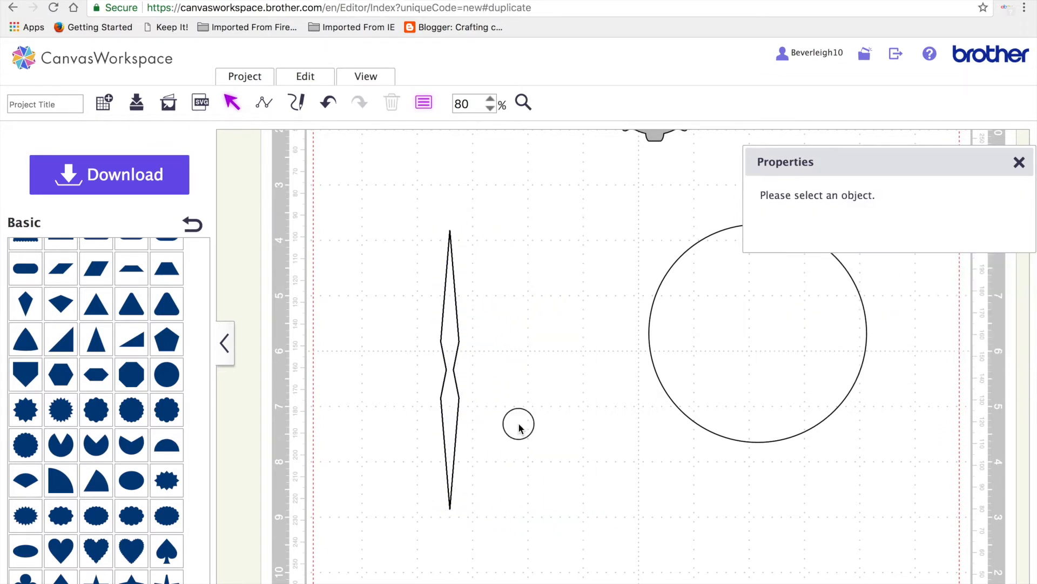
Rotate the top shape of the stack to 22.5 degrees
{"action": "left_click", "coordinate": [448, 332]}
{"action": "left_click_drag", "start_coordinate": [825, 266], "coordinate": [802, 263]}
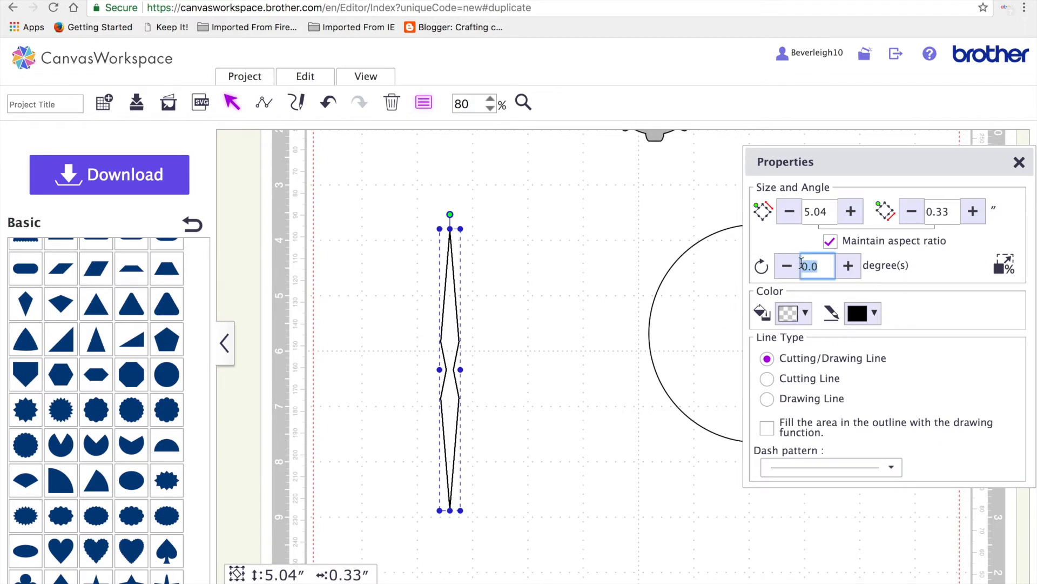
{"action": "type", "text": "22.5"}
{"action": "key", "text": "Return"}
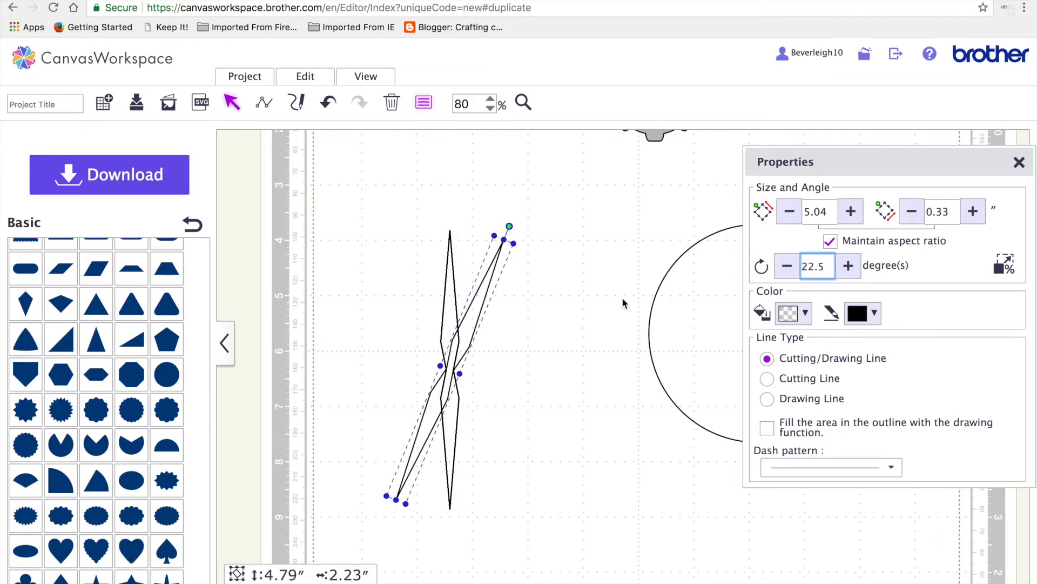
Rotate the next upright shape in the stack to 45 degrees
{"action": "left_click", "coordinate": [591, 298]}
{"action": "left_click", "coordinate": [450, 277]}
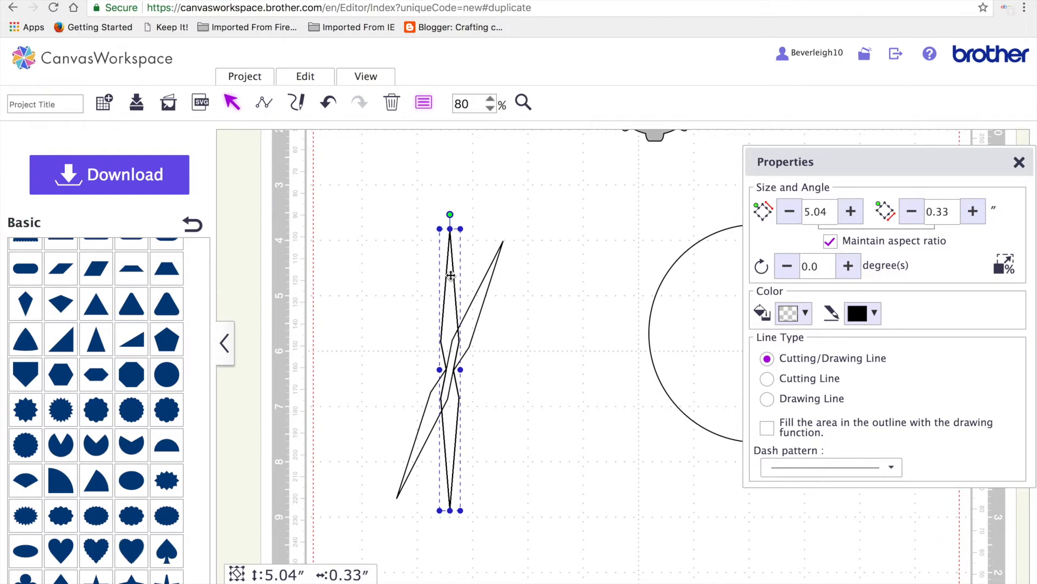
{"action": "left_click", "coordinate": [815, 268]}
{"action": "key", "text": "Return"}
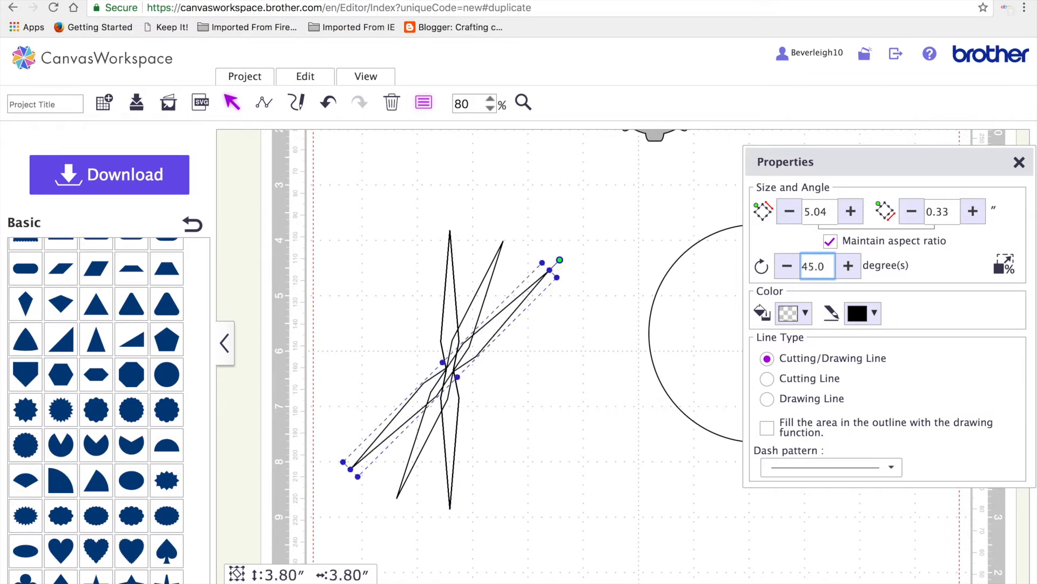
Set the rotation of another upright shape in the stack to 67.5 degrees
{"action": "left_click", "coordinate": [451, 286]}
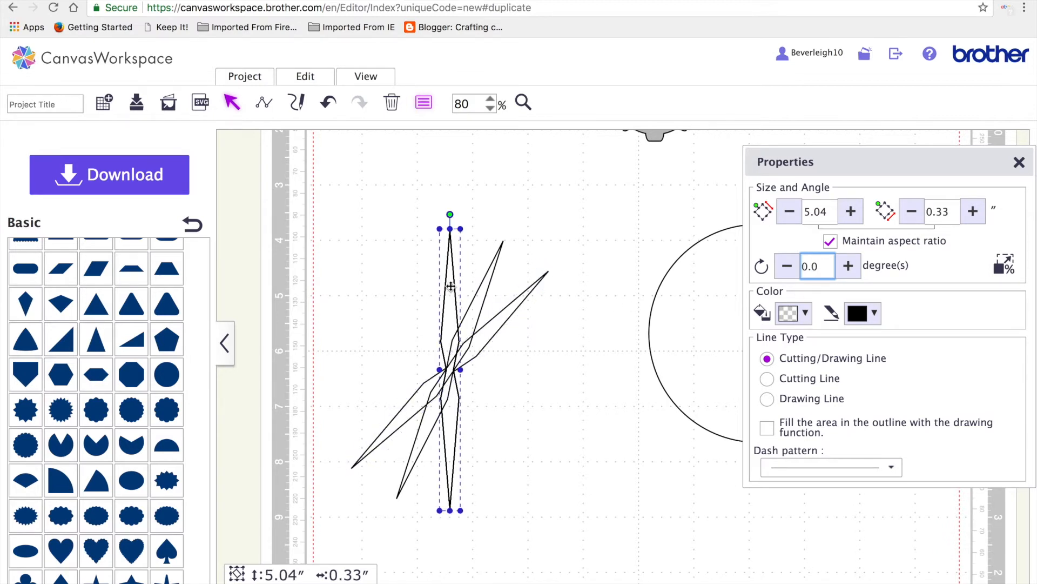
{"action": "key", "text": "BackSpace"}
{"action": "key", "text": "Return"}
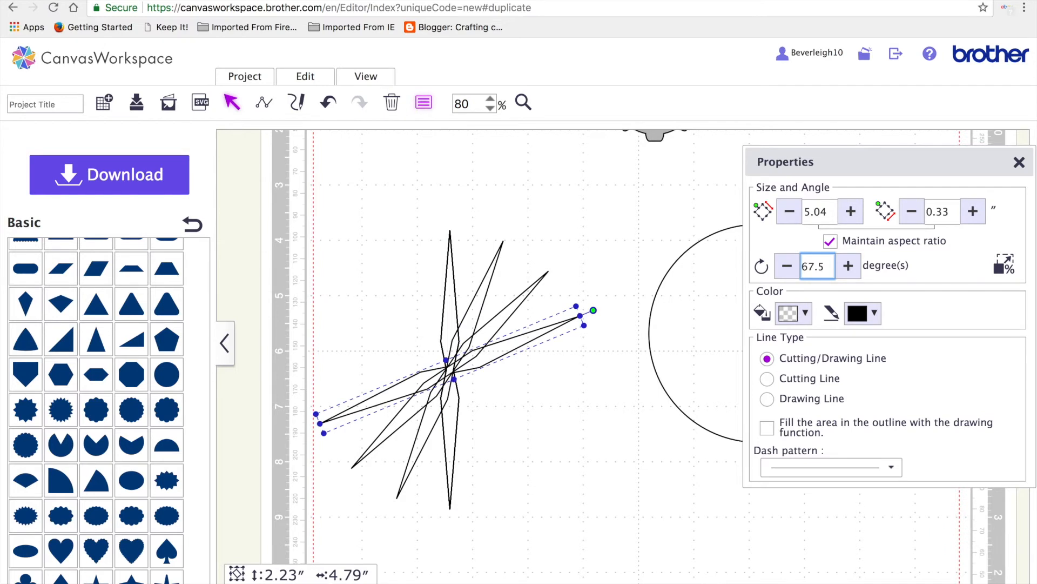
Rotate the next two upright shapes in the stack to 90 and 112.5 degrees and deselect
{"action": "left_click", "coordinate": [453, 290]}
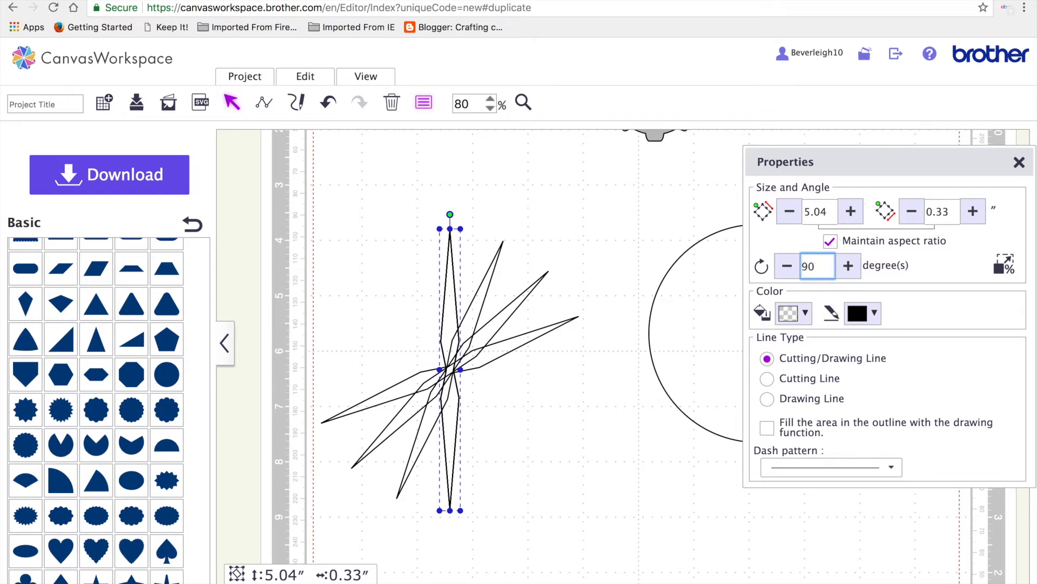
{"action": "key", "text": "Return"}
{"action": "left_click", "coordinate": [453, 300]}
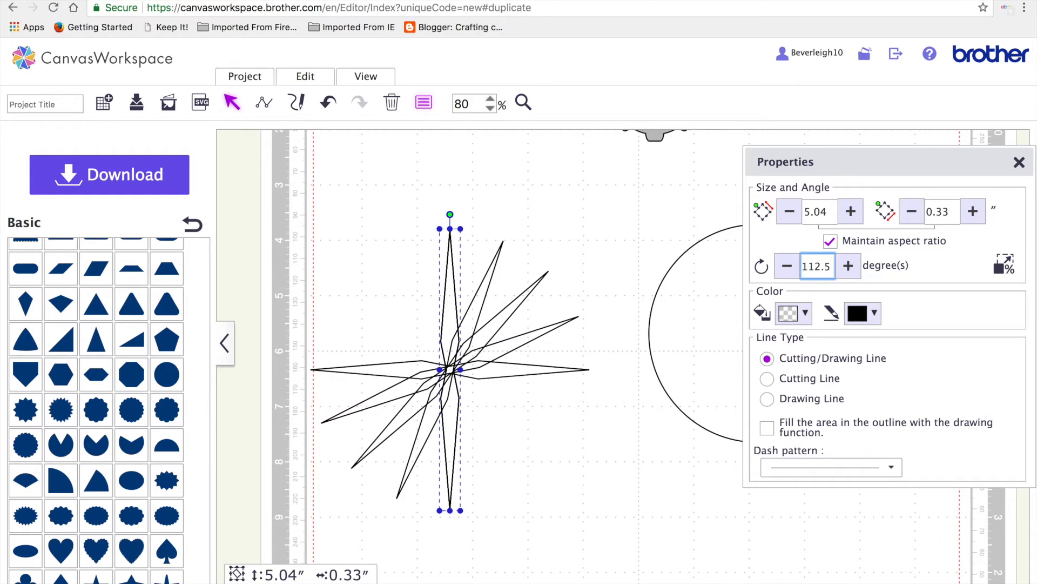
{"action": "key", "text": "Return"}
{"action": "left_click", "coordinate": [443, 297]}
{"action": "left_click", "coordinate": [597, 540]}
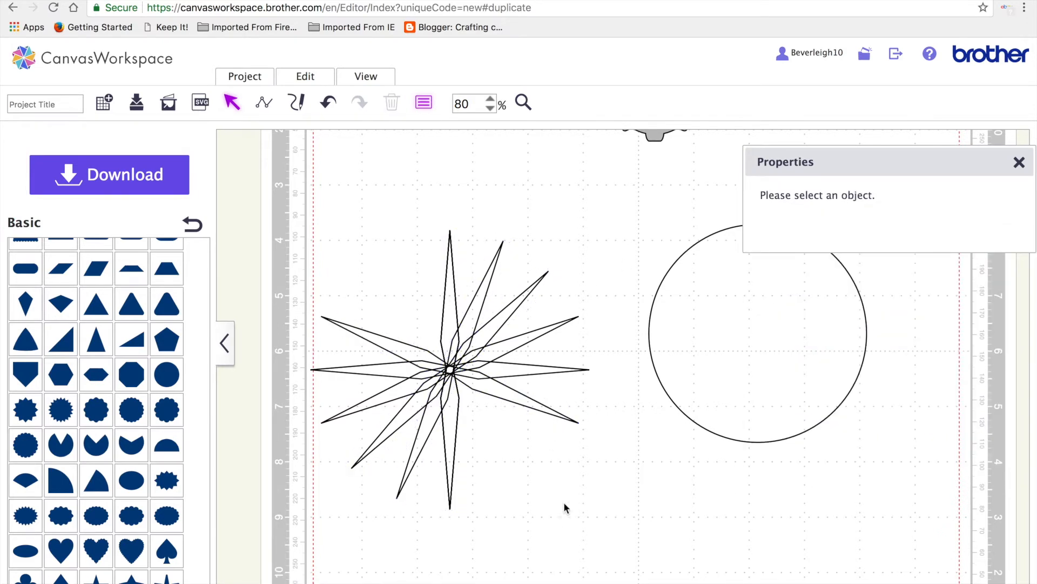
Rotate the two remaining upright shapes in the stack to 135 and 157.5 degrees, keeping one upright
{"action": "left_click", "coordinate": [450, 308]}
{"action": "left_click", "coordinate": [825, 265]}
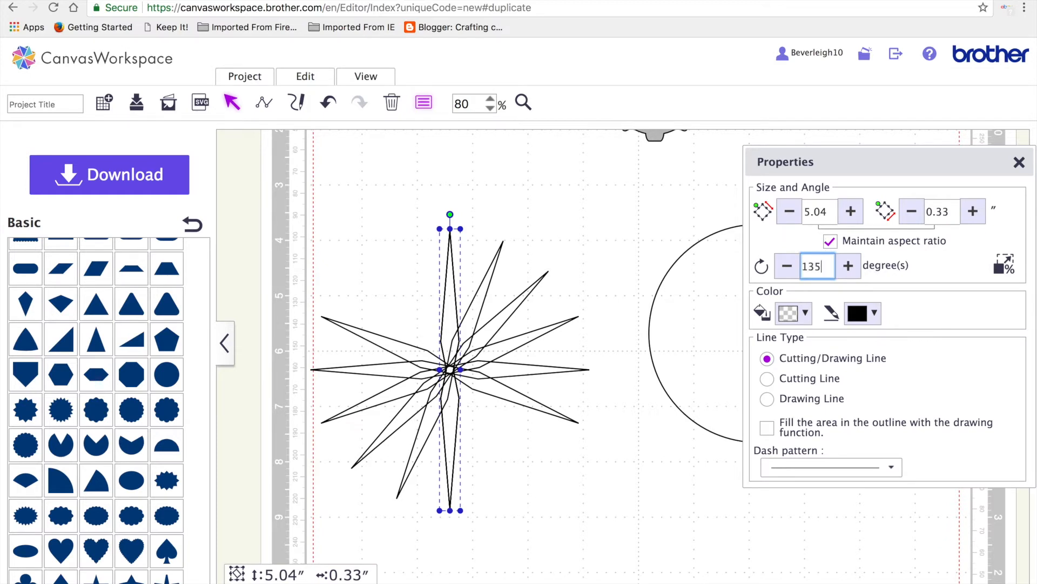
{"action": "key", "text": "Return"}
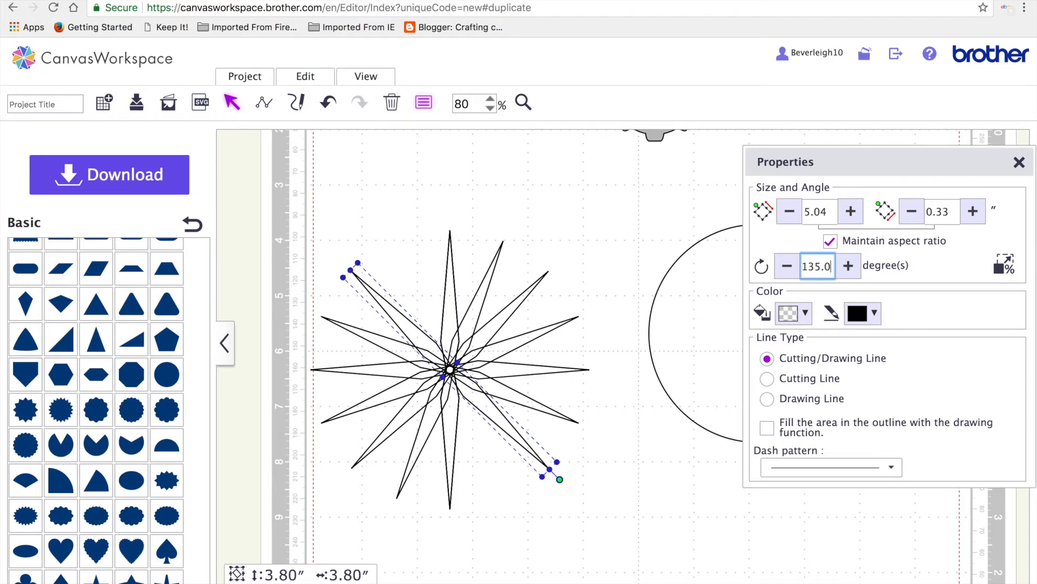
{"action": "left_click", "coordinate": [449, 291]}
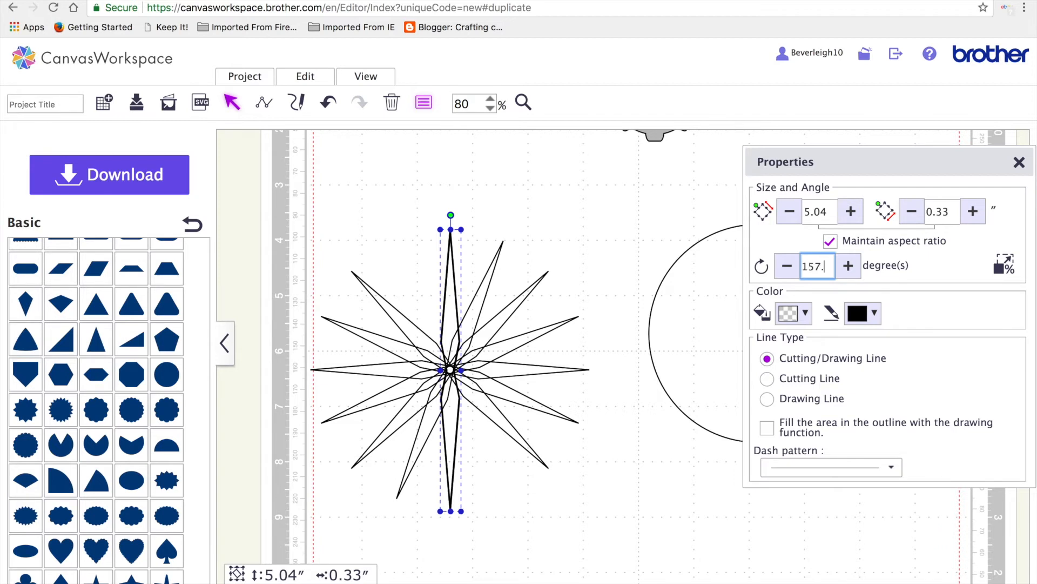
{"action": "key", "text": "Return"}
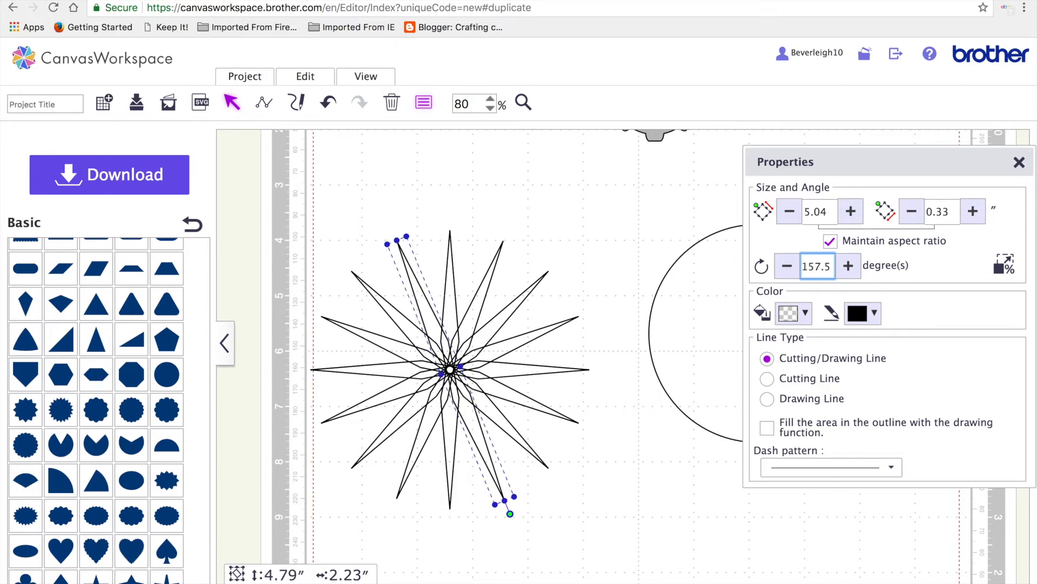
{"action": "left_click", "coordinate": [622, 495]}
Select all the rotated pointed shapes and weld them into a single starburst outline
{"action": "left_click_drag", "start_coordinate": [316, 203], "coordinate": [524, 483]}
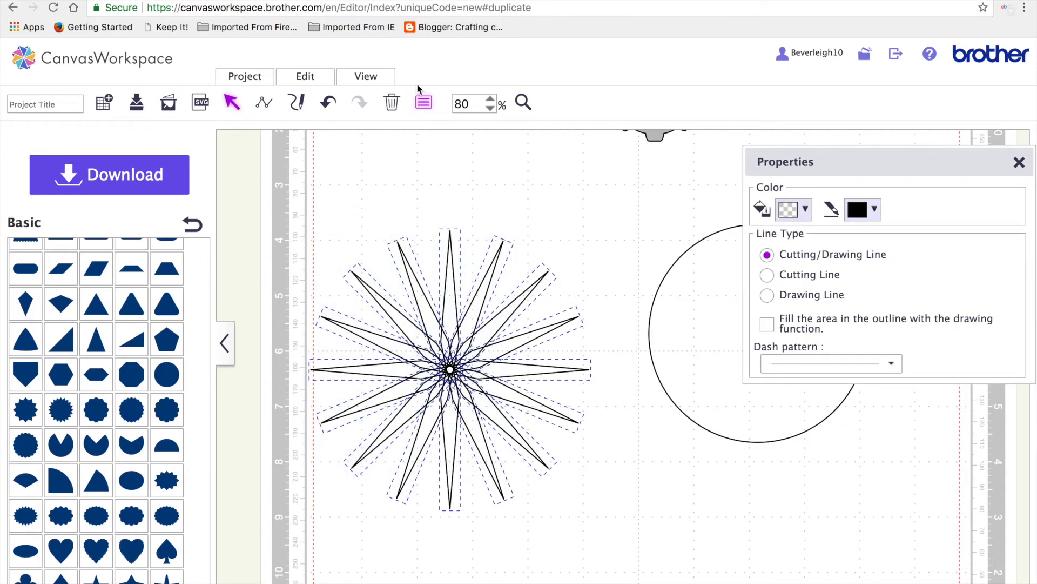
{"action": "left_click", "coordinate": [306, 77]}
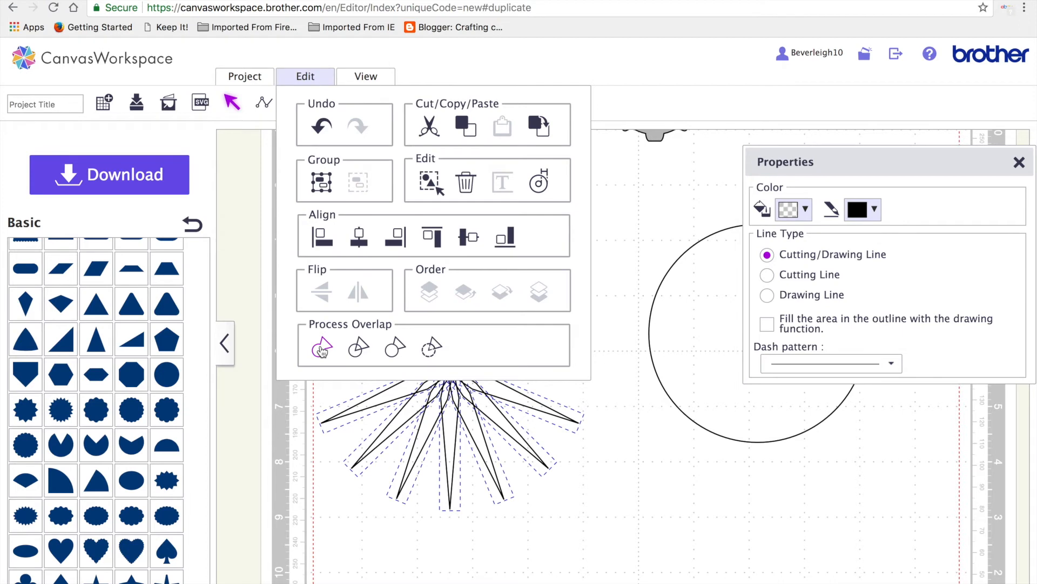
{"action": "left_click", "coordinate": [323, 348]}
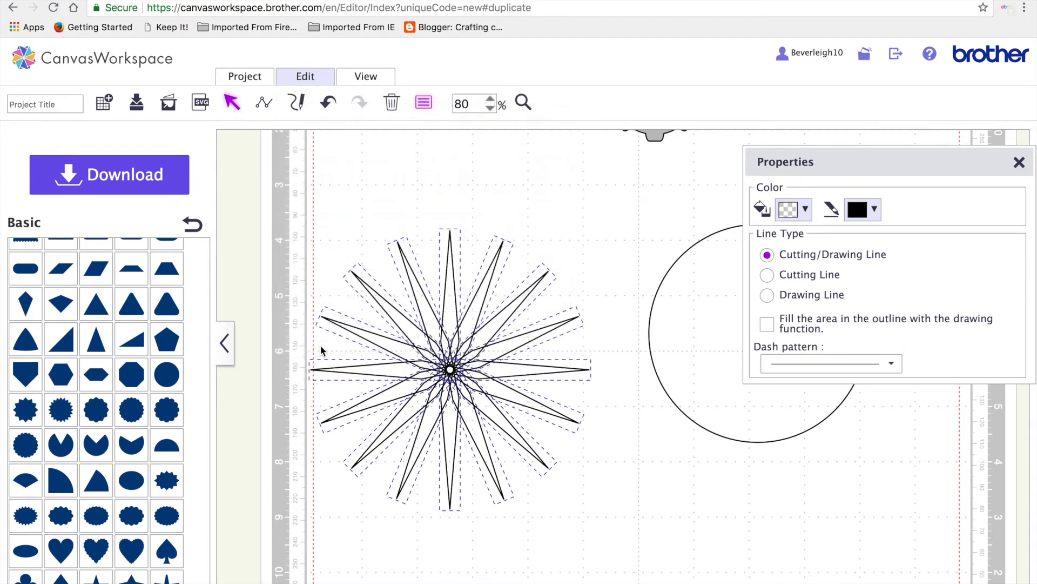
{"action": "left_click", "coordinate": [321, 347]}
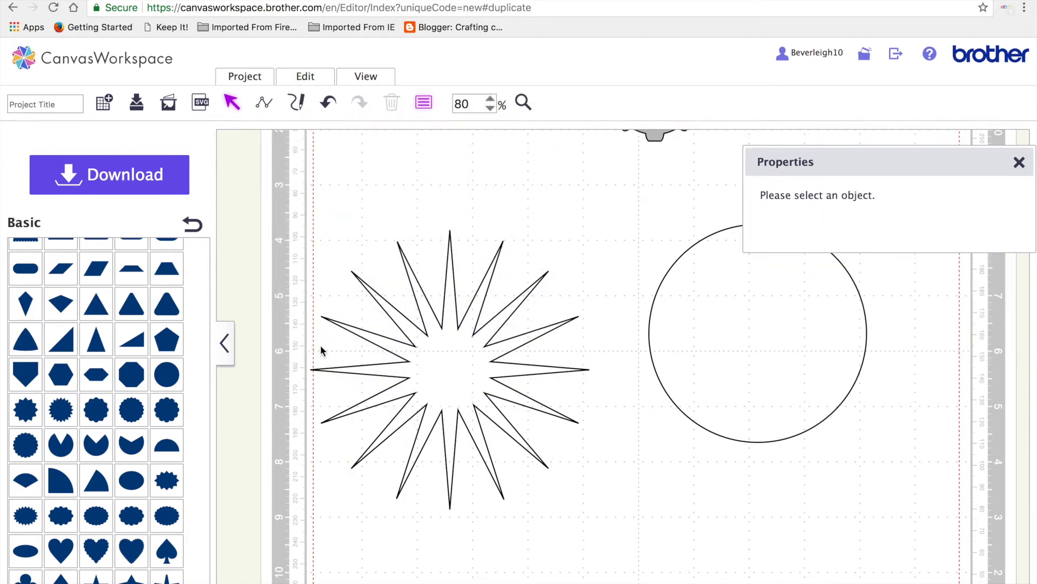
Duplicate the welded starburst and rotate the copy to 11.25 degrees
{"action": "left_click", "coordinate": [473, 375]}
{"action": "left_click_drag", "start_coordinate": [474, 375], "coordinate": [503, 368]}
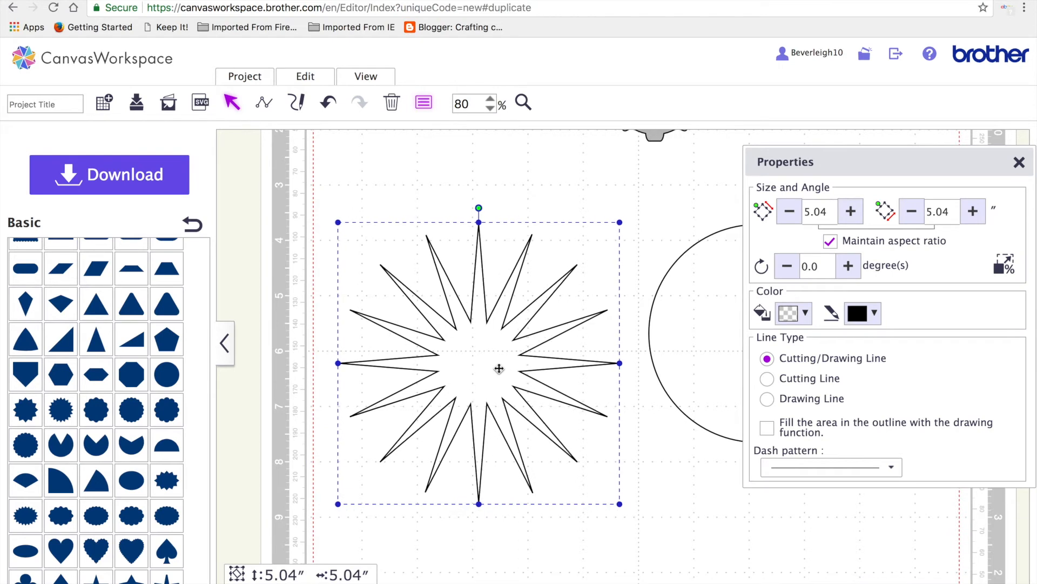
{"action": "mouse_move", "coordinate": [686, 330]}
{"action": "left_mouse_down"}
{"action": "mouse_move", "coordinate": [468, 364]}
{"action": "mouse_move", "coordinate": [394, 349]}
{"action": "mouse_move", "coordinate": [650, 403]}
{"action": "mouse_move", "coordinate": [683, 326]}
{"action": "left_mouse_up"}
{"action": "left_click", "coordinate": [504, 363]}
{"action": "right_click", "coordinate": [504, 363]}
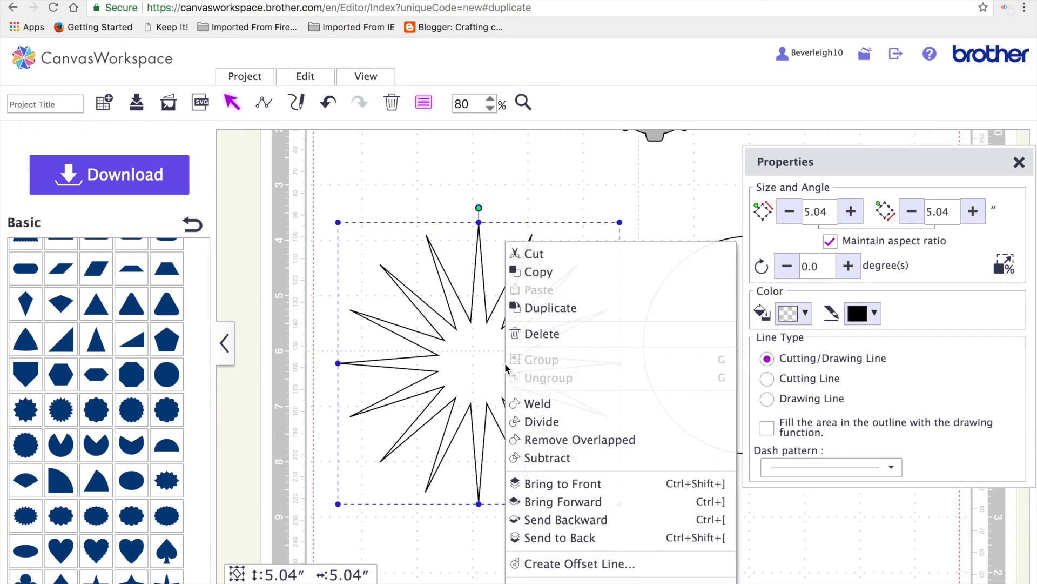
{"action": "left_click", "coordinate": [551, 307]}
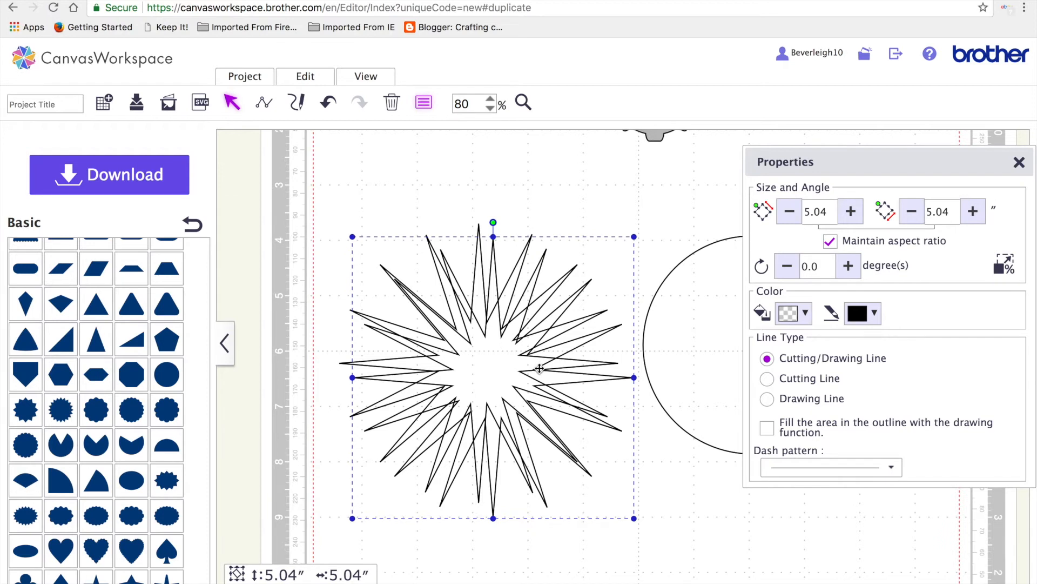
{"action": "left_click", "coordinate": [823, 266]}
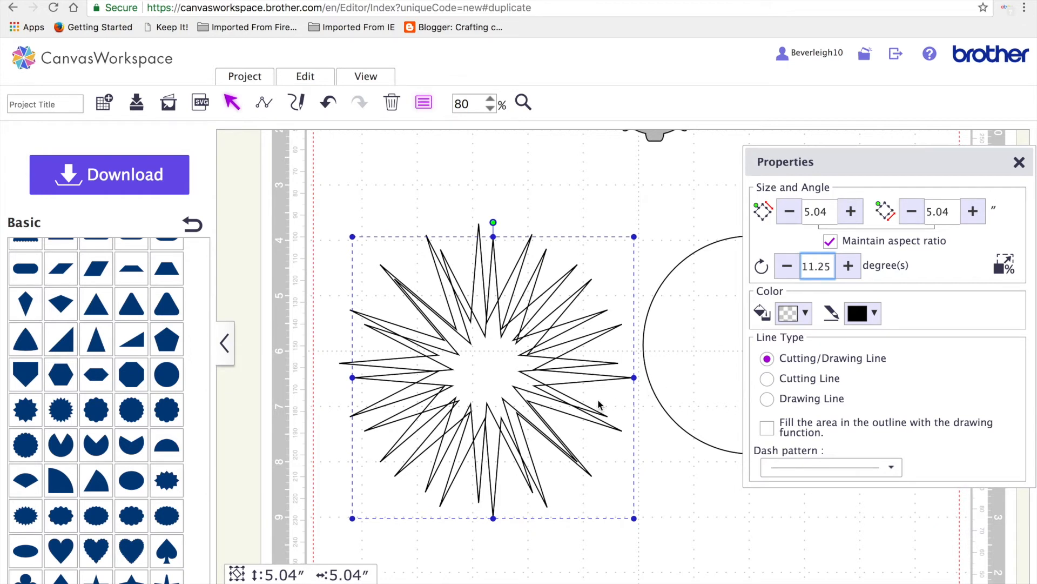
{"action": "key", "text": "Return"}
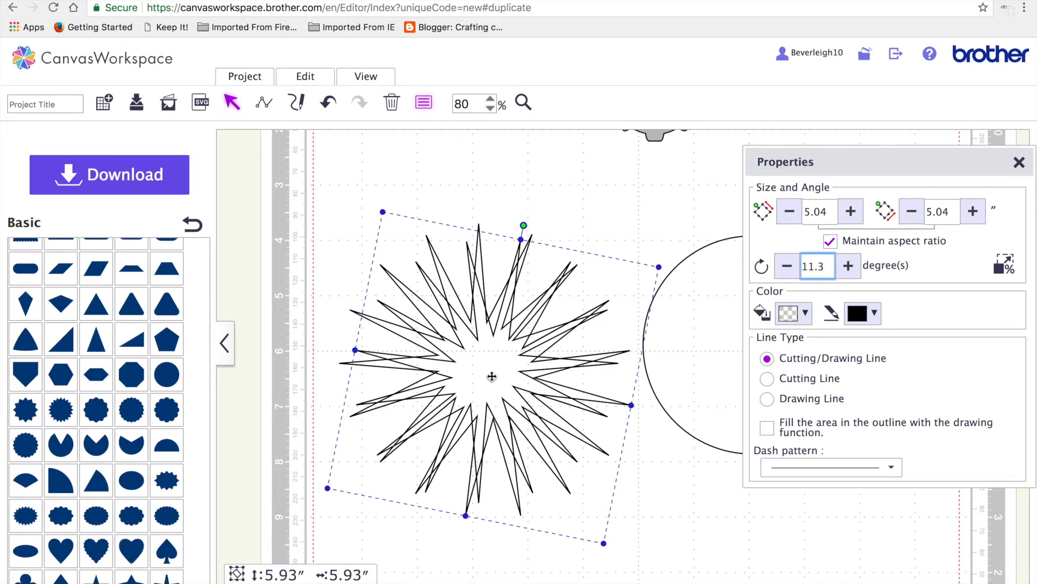
Move the rotated starburst aside, and duplicate the unrotated starburst, placing the spare copy higher on the mat
{"action": "left_click_drag", "start_coordinate": [475, 375], "coordinate": [728, 443]}
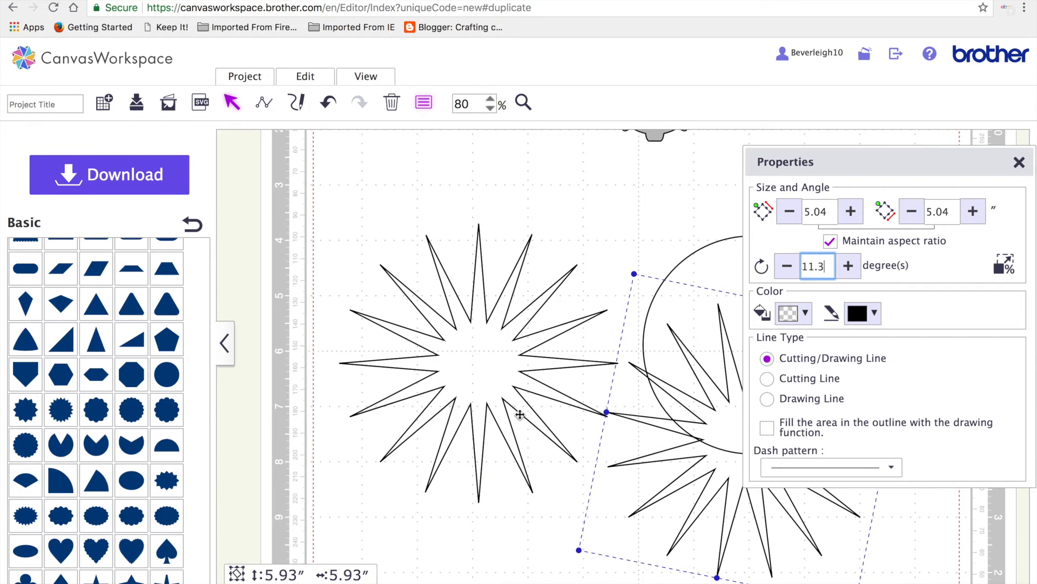
{"action": "left_click", "coordinate": [482, 380]}
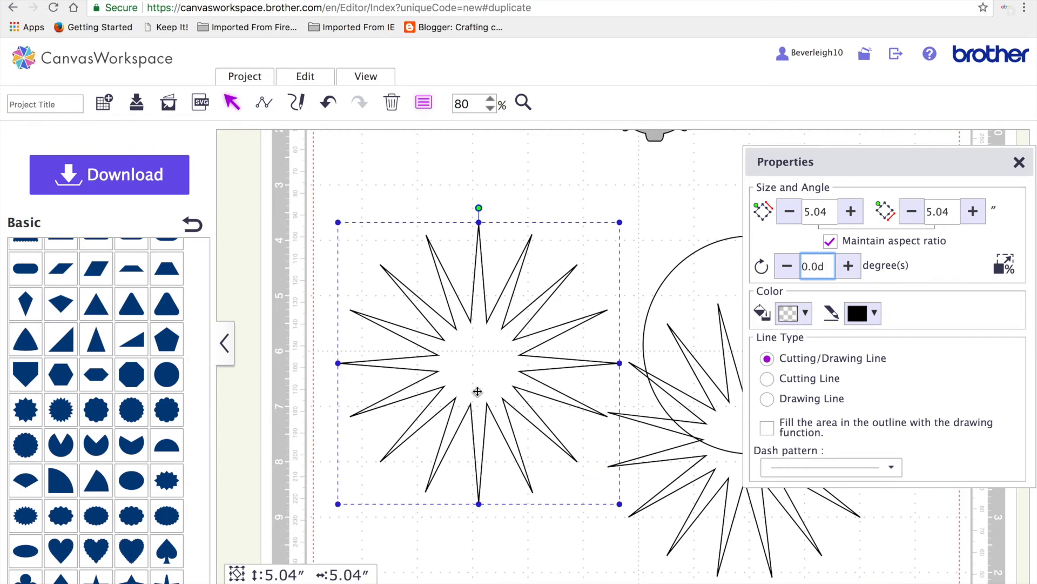
{"action": "left_click_drag", "start_coordinate": [478, 380], "coordinate": [448, 405]}
{"action": "left_click", "coordinate": [619, 223]}
{"action": "left_click", "coordinate": [429, 392]}
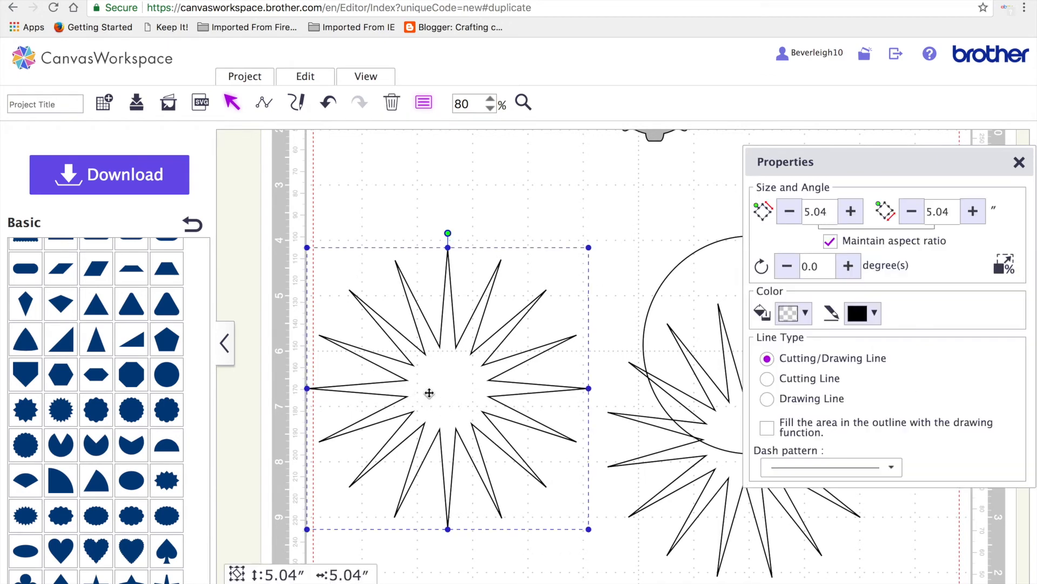
{"action": "key", "text": "ctrl+d"}
{"action": "left_click_drag", "start_coordinate": [487, 420], "coordinate": [735, 183]}
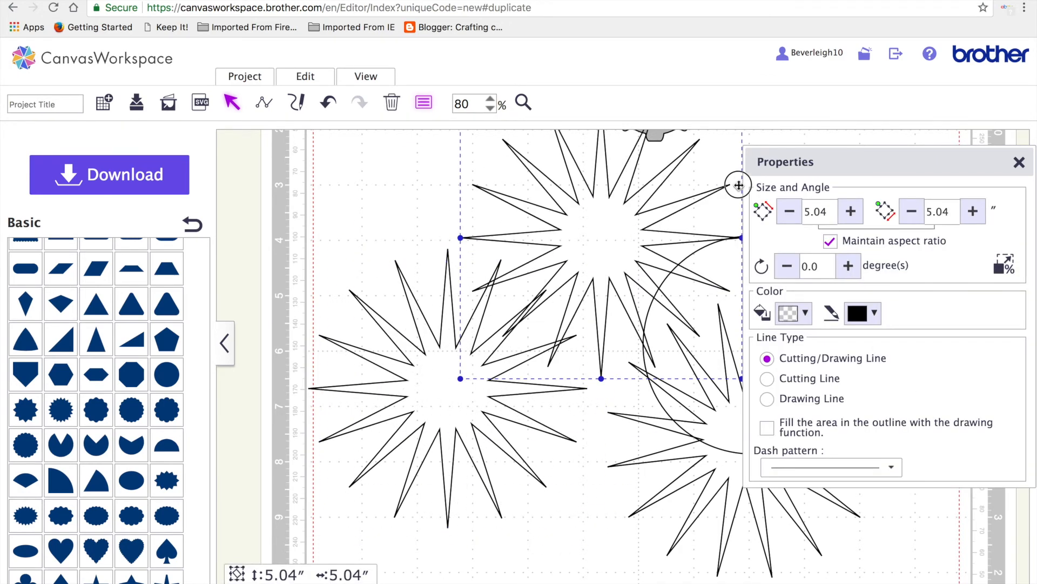
Place the rotated starburst over the unrotated one, center them on each other both horizontally and vertically, and weld them
{"action": "left_click_drag", "start_coordinate": [711, 431], "coordinate": [419, 374]}
{"action": "left_click_drag", "start_coordinate": [579, 506], "coordinate": [400, 328]}
{"action": "left_click", "coordinate": [304, 77]}
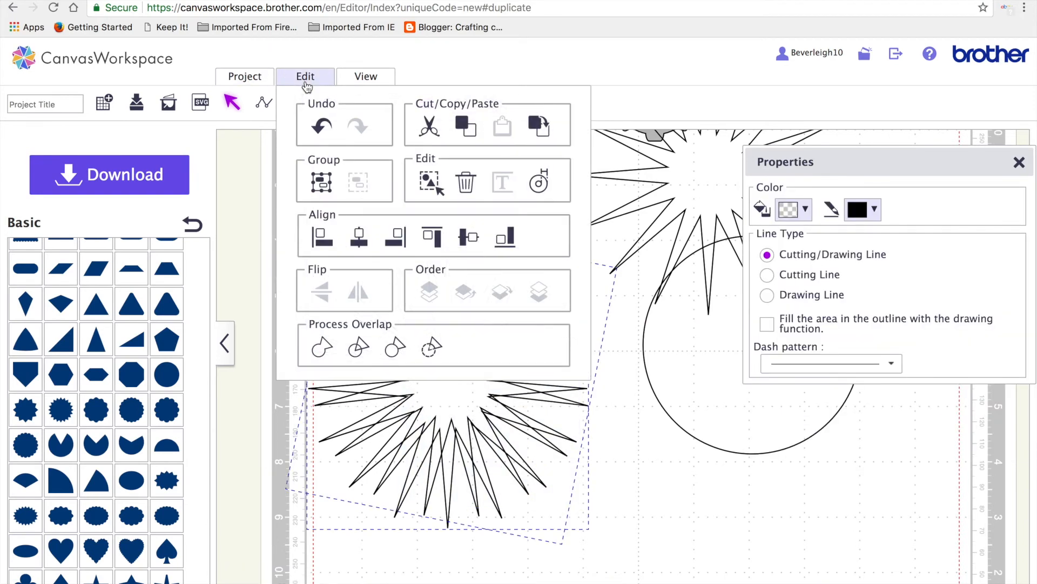
{"action": "left_click", "coordinate": [359, 239]}
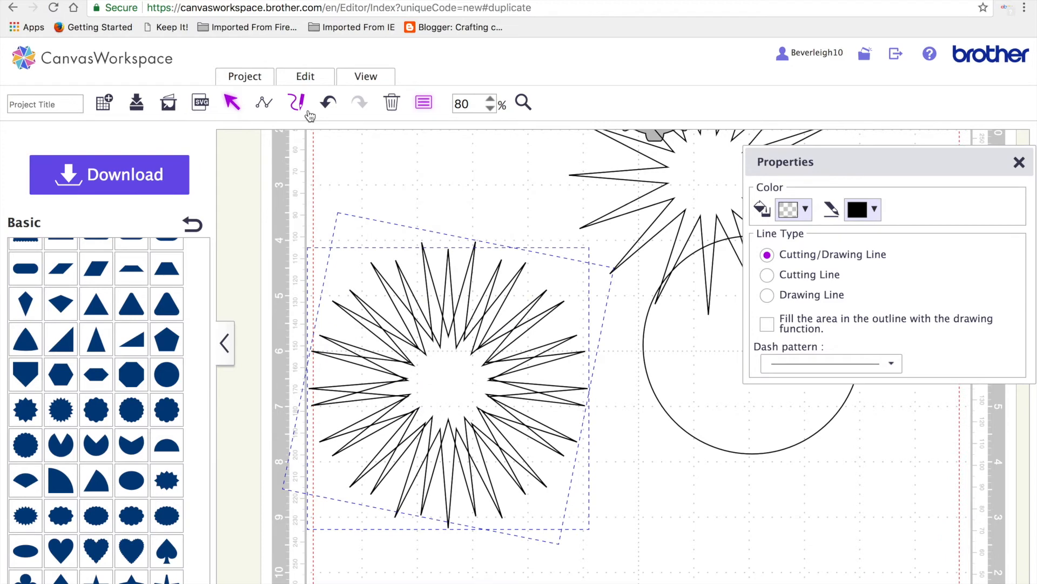
{"action": "left_click", "coordinate": [315, 80]}
{"action": "left_click", "coordinate": [470, 240]}
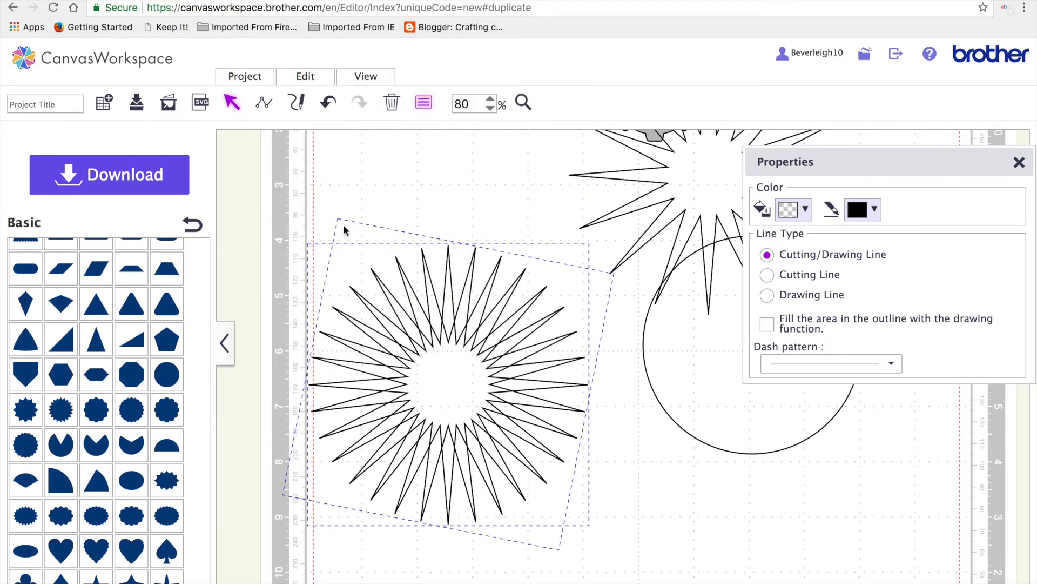
{"action": "left_click", "coordinate": [320, 84]}
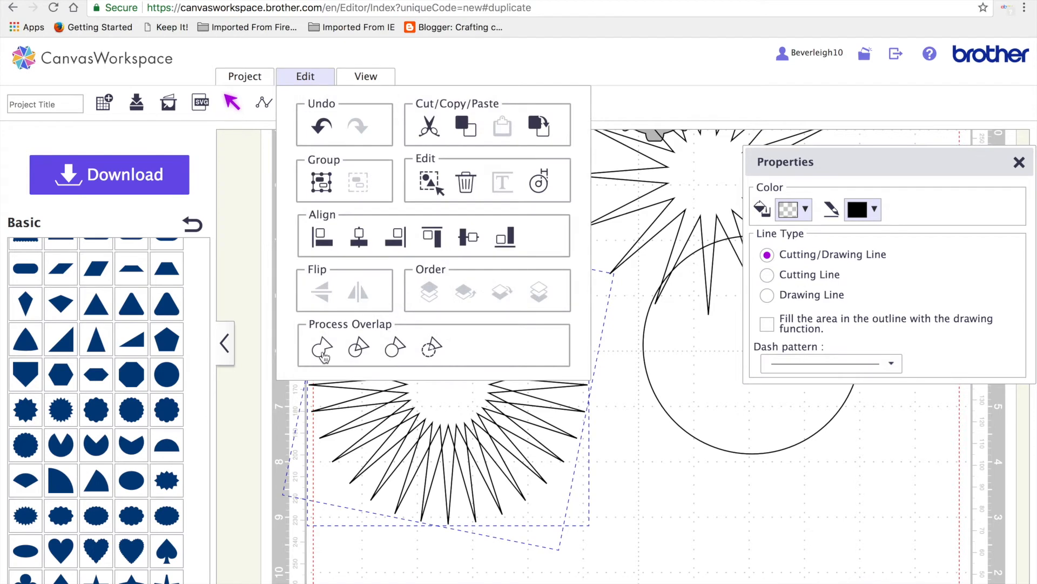
{"action": "left_click", "coordinate": [329, 340]}
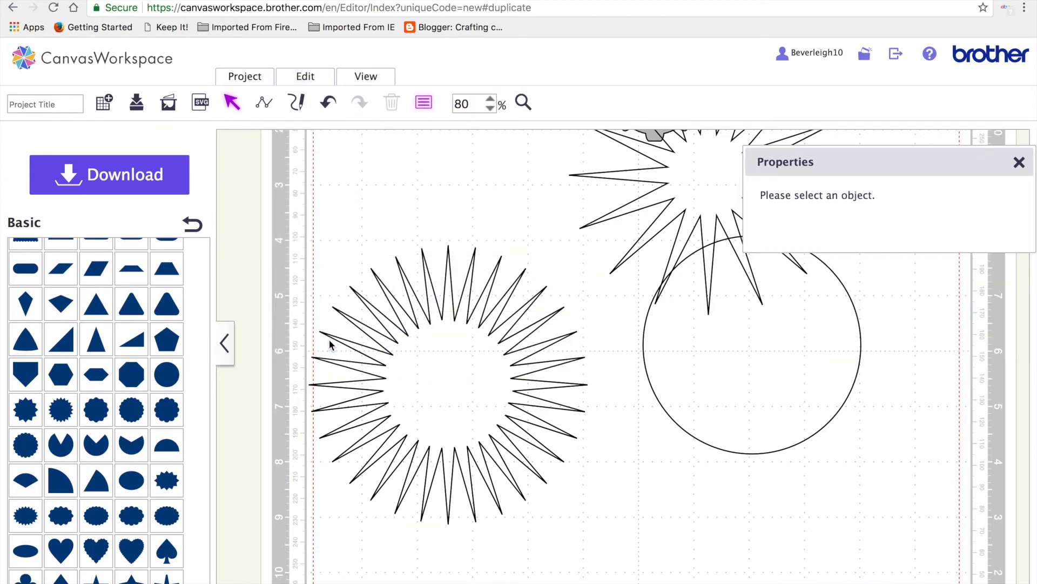
Place the circle over the middle of the dense starburst and weld the two into one spiked disc
{"action": "left_click_drag", "start_coordinate": [741, 400], "coordinate": [439, 443]}
{"action": "left_click_drag", "start_coordinate": [597, 558], "coordinate": [345, 273]}
{"action": "left_click", "coordinate": [574, 439]}
{"action": "left_click", "coordinate": [413, 335]}
{"action": "left_click", "coordinate": [538, 372]}
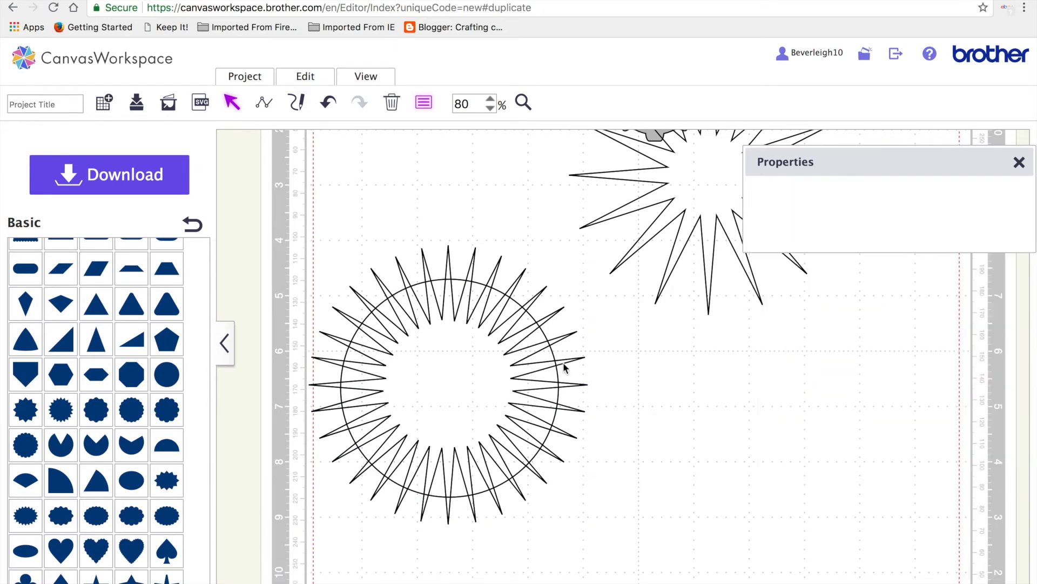
{"action": "left_click", "coordinate": [555, 353]}
{"action": "left_click", "coordinate": [576, 359], "text": "shift"}
{"action": "left_click", "coordinate": [306, 77]}
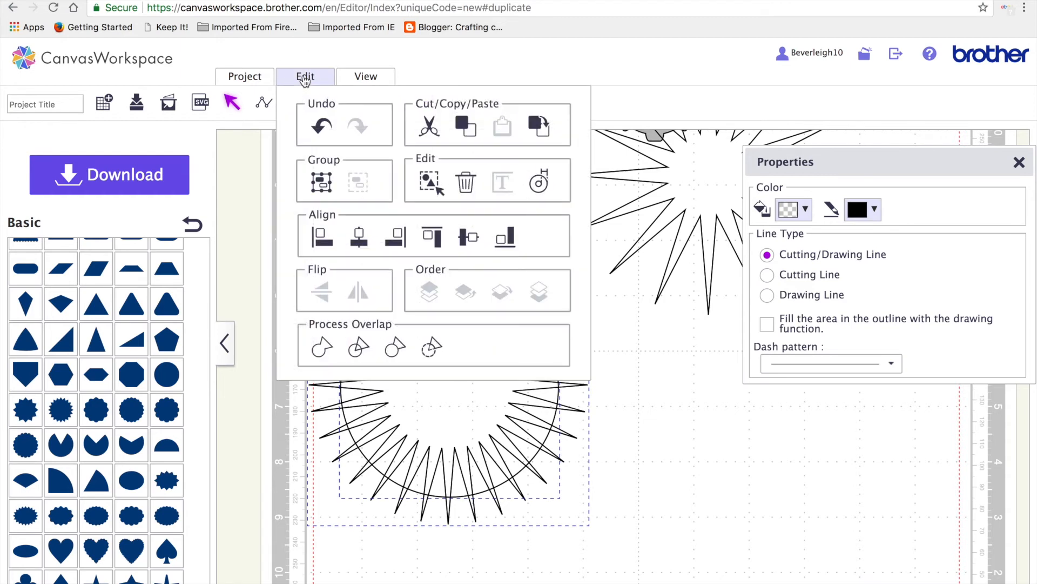
{"action": "left_click", "coordinate": [320, 352]}
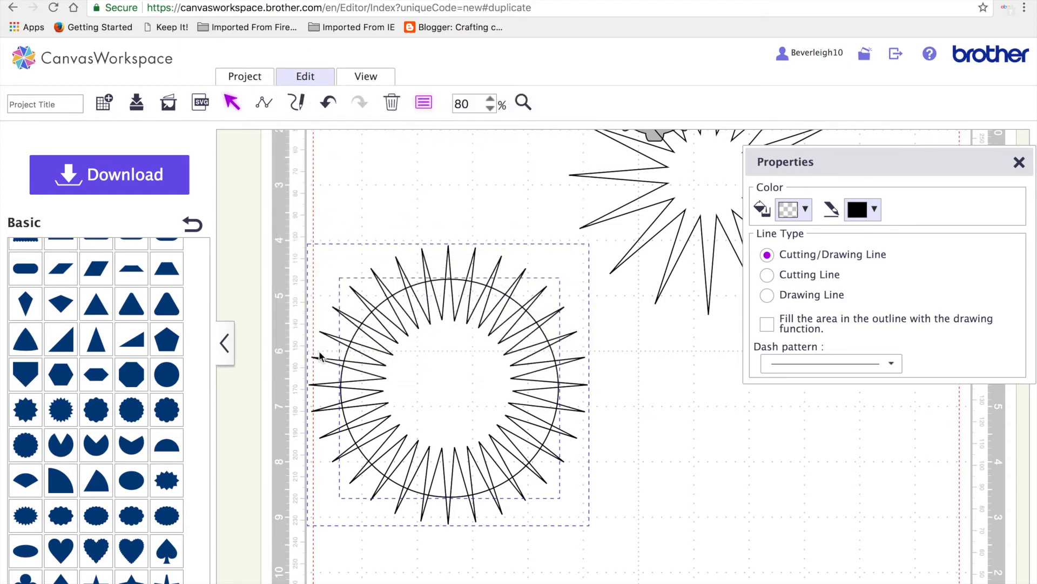
Fill the spiked disc with near-black grey and shrink it proportionally to about 1.28 inches
{"action": "left_click_drag", "start_coordinate": [459, 403], "coordinate": [506, 420]}
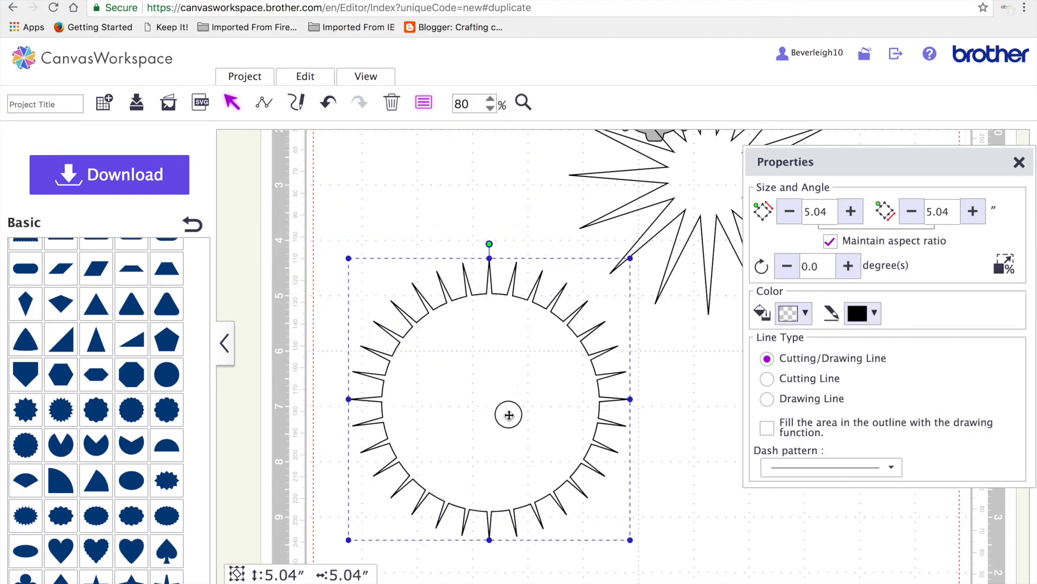
{"action": "left_click", "coordinate": [805, 313]}
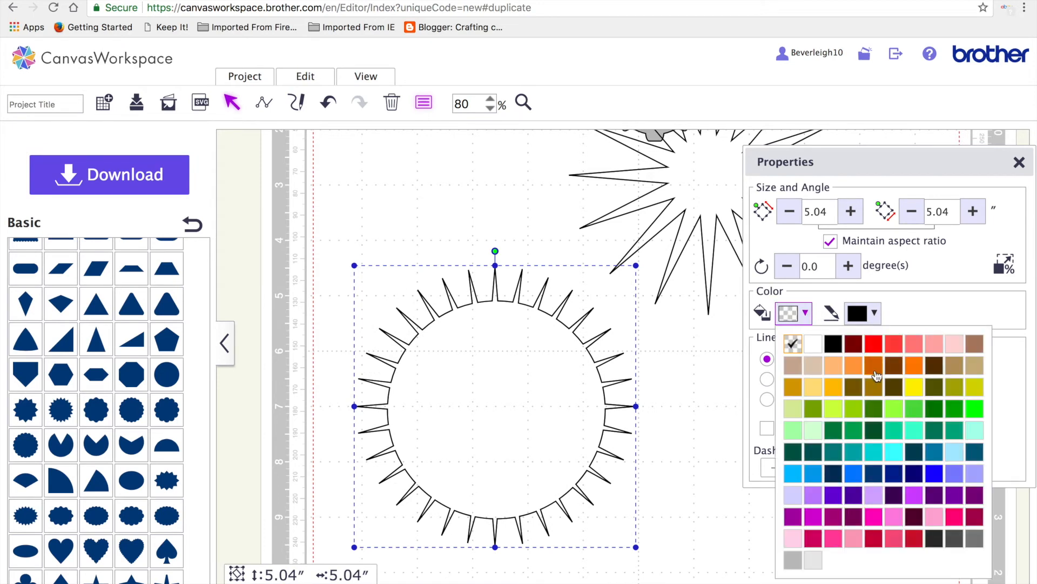
{"action": "left_click", "coordinate": [934, 538]}
{"action": "left_click_drag", "start_coordinate": [354, 264], "coordinate": [507, 412]}
{"action": "left_click_drag", "start_coordinate": [567, 475], "coordinate": [450, 287]}
{"action": "left_click_drag", "start_coordinate": [388, 219], "coordinate": [452, 239]}
Change the small spiked disc's fill to a lighter dark grey and move it beside the finished gears
{"action": "scroll", "coordinate": [523, 363], "scroll_direction": "up", "scroll_amount": 3}
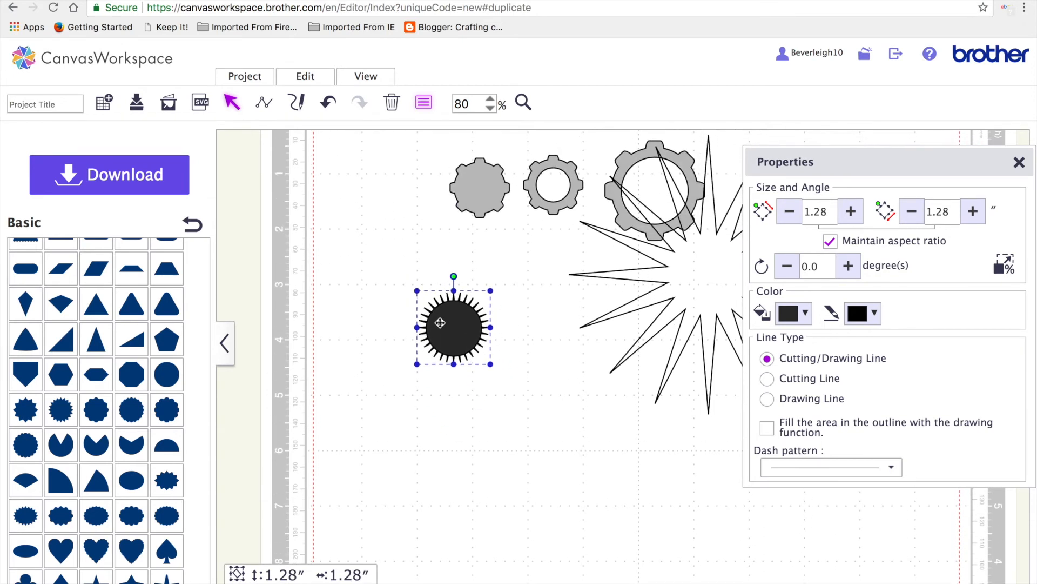
{"action": "left_click", "coordinate": [797, 313]}
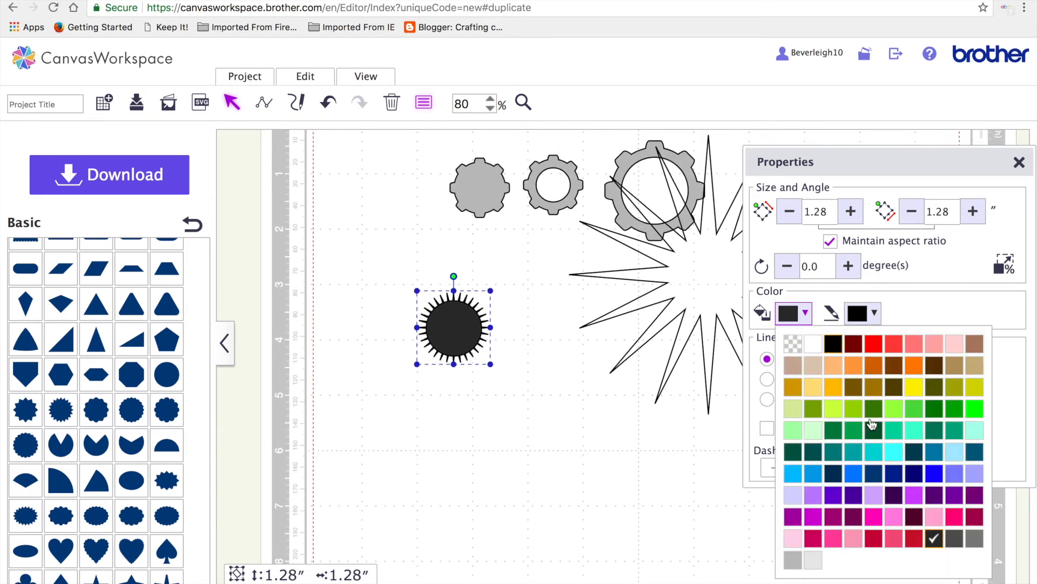
{"action": "left_click", "coordinate": [954, 538]}
{"action": "left_click_drag", "start_coordinate": [452, 321], "coordinate": [400, 188]}
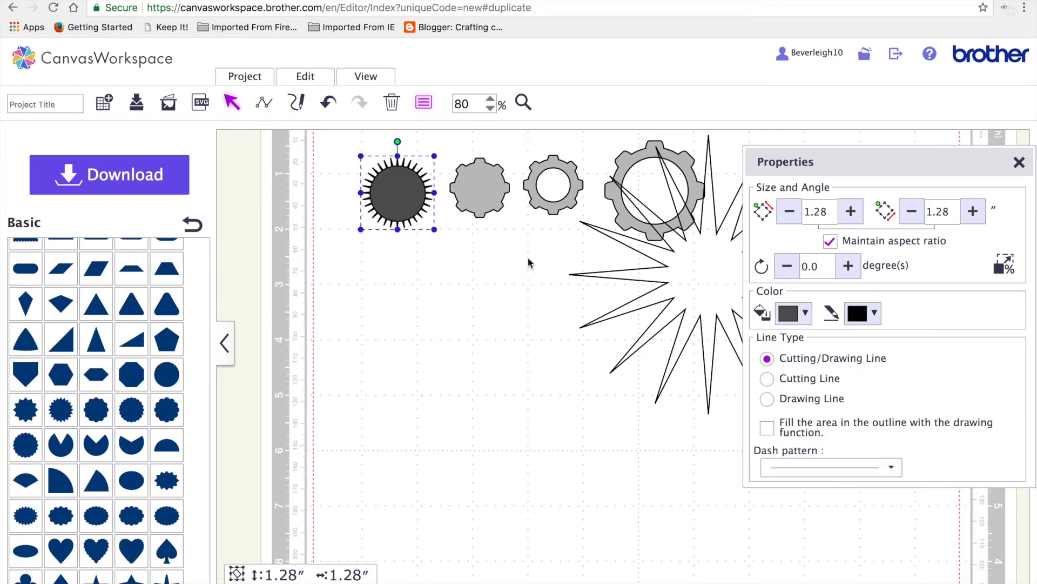
Move the spare starburst below the gears and add a slightly enlarged basic circle over its middle
{"action": "left_click_drag", "start_coordinate": [733, 267], "coordinate": [530, 423]}
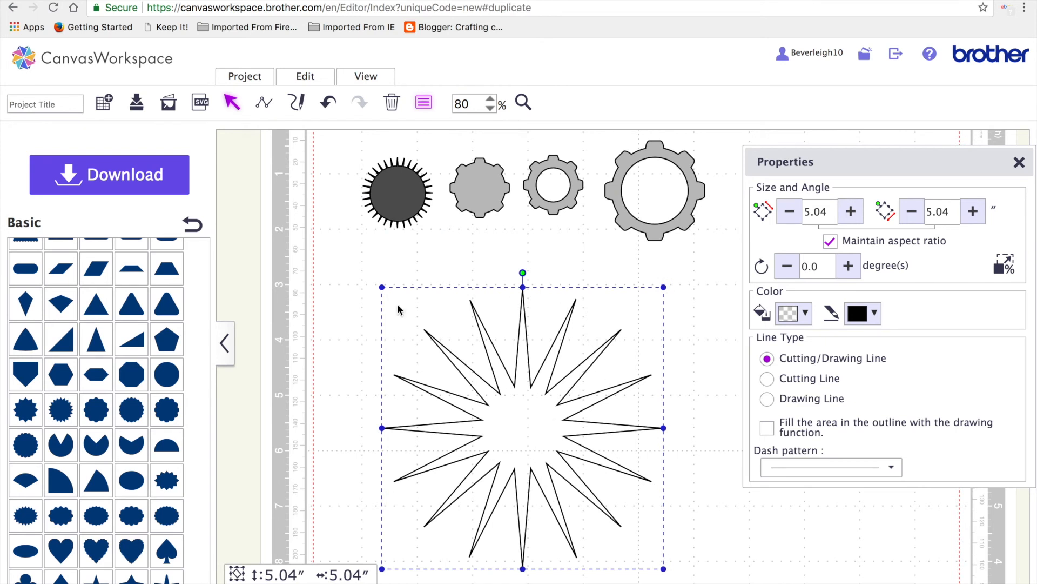
{"action": "left_click", "coordinate": [168, 375]}
{"action": "left_click_drag", "start_coordinate": [465, 201], "coordinate": [565, 387]}
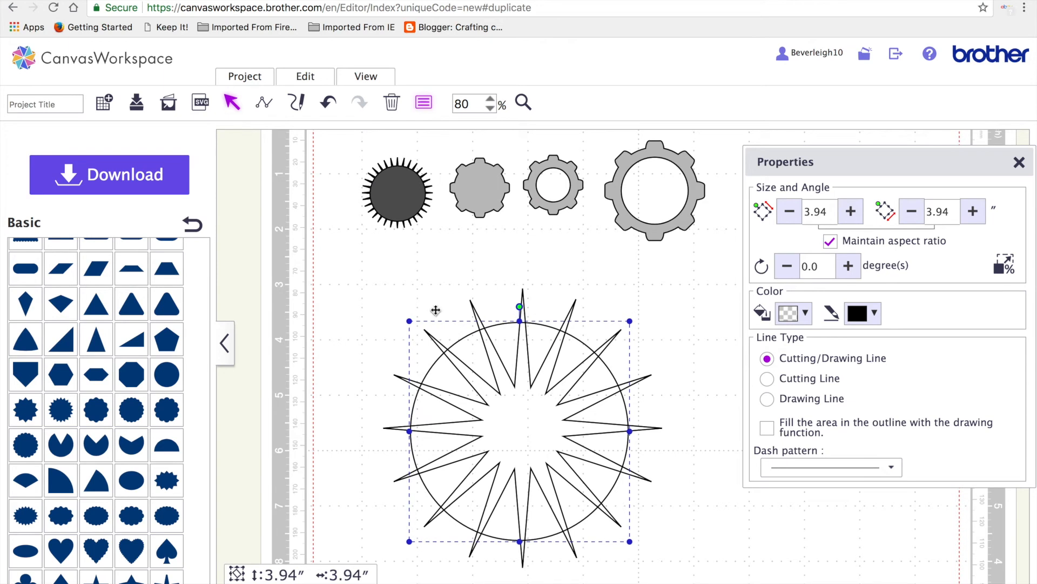
{"action": "left_click_drag", "start_coordinate": [629, 321], "coordinate": [640, 311]}
Center the circle on the starburst both horizontally and vertically and weld the two into one spiked disc
{"action": "left_click_drag", "start_coordinate": [389, 283], "coordinate": [628, 520]}
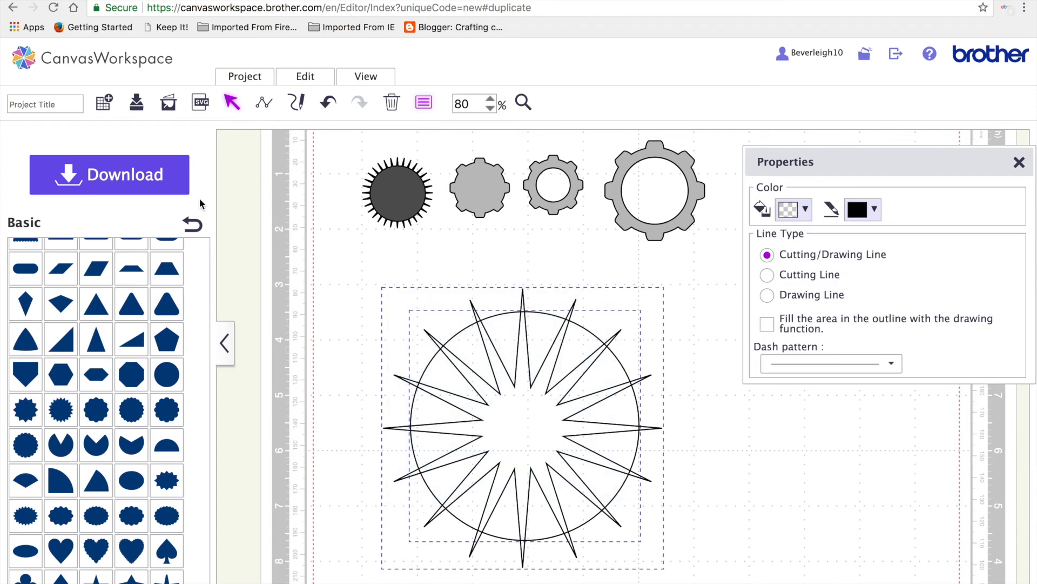
{"action": "left_click", "coordinate": [305, 76]}
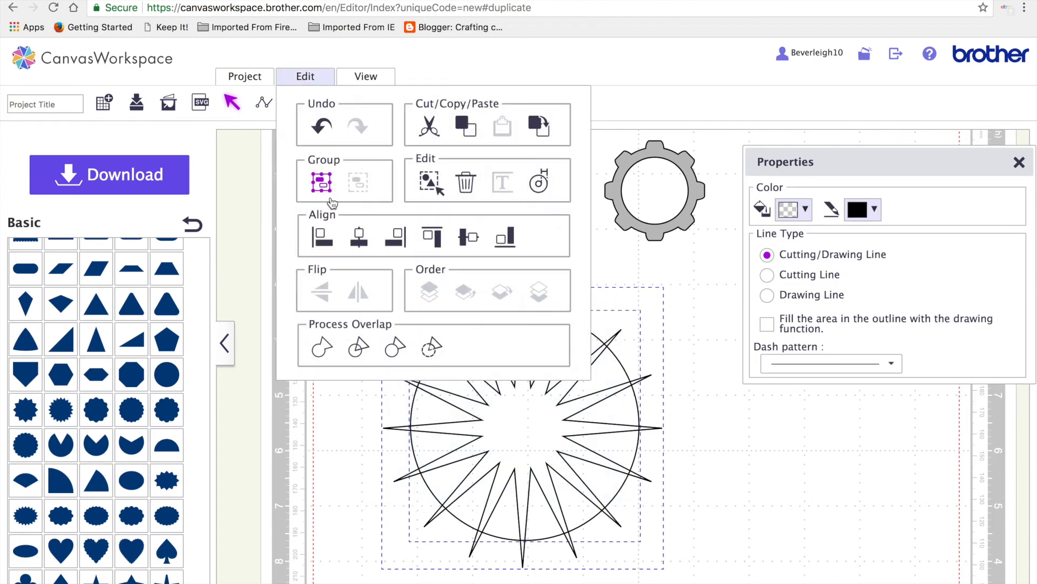
{"action": "left_click", "coordinate": [360, 243]}
{"action": "left_click", "coordinate": [304, 76]}
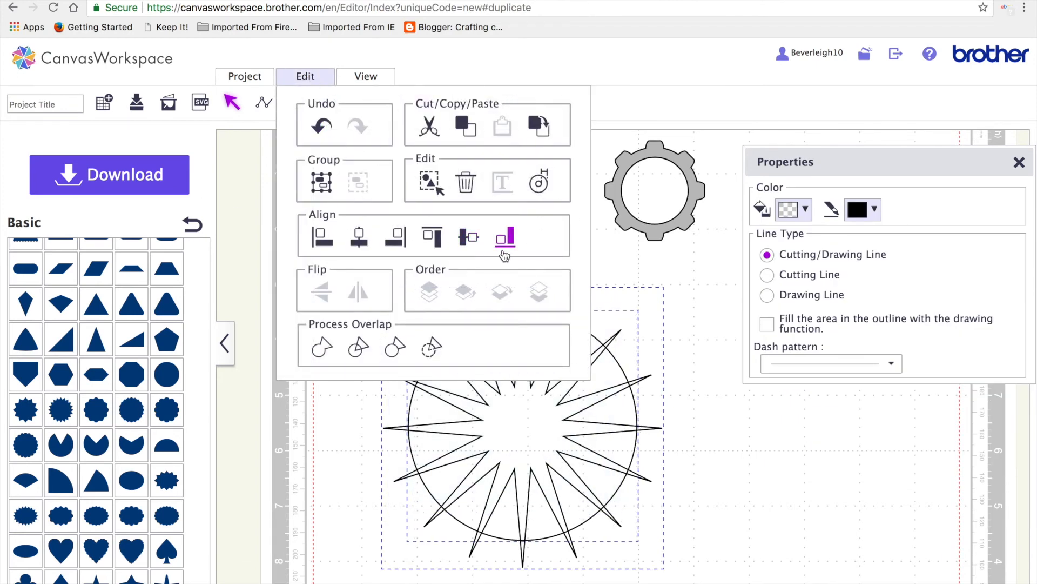
{"action": "left_click", "coordinate": [504, 250]}
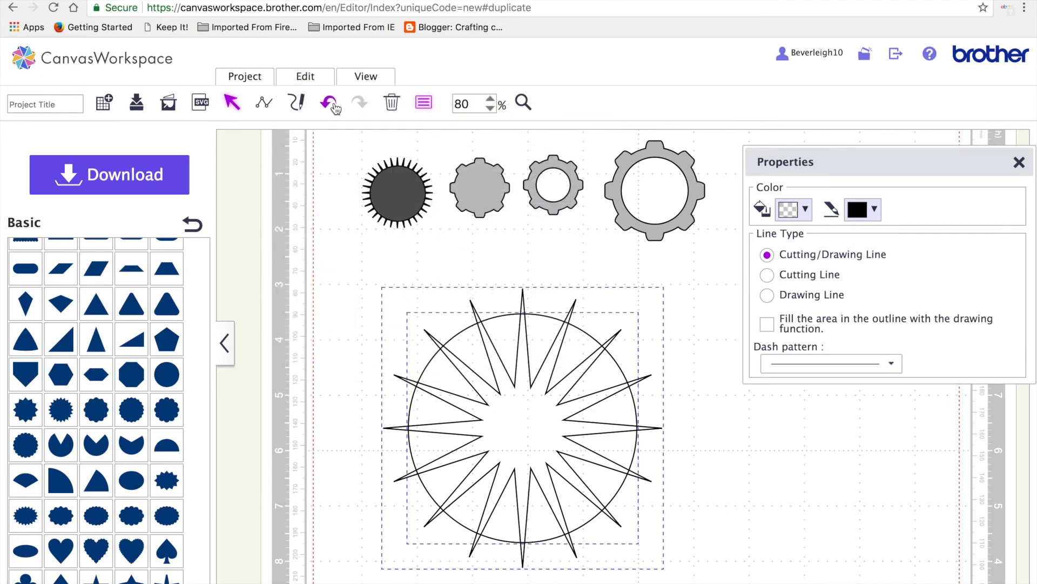
{"action": "left_click", "coordinate": [305, 76]}
{"action": "left_click", "coordinate": [319, 341]}
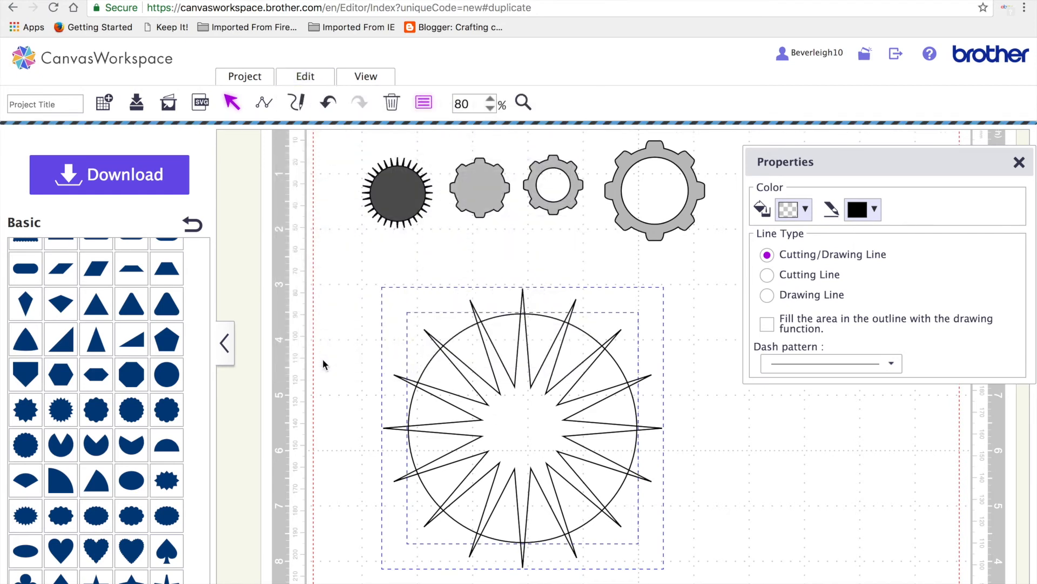
Fill the new spiked disc with light grey and shrink it proportionally to about 1.28 inches, moving it closer to the gears
{"action": "left_click", "coordinate": [510, 428]}
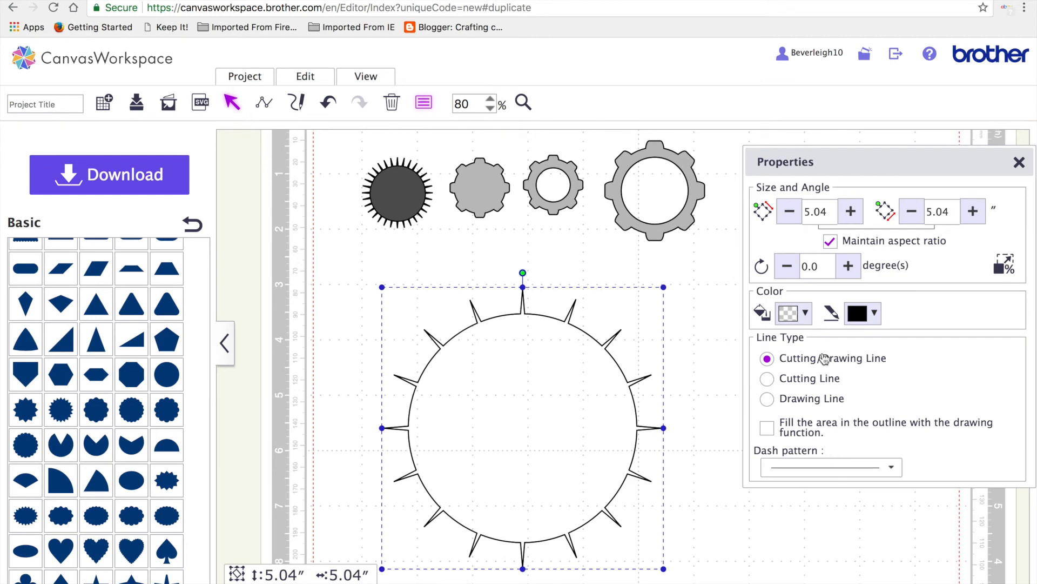
{"action": "left_click", "coordinate": [790, 314]}
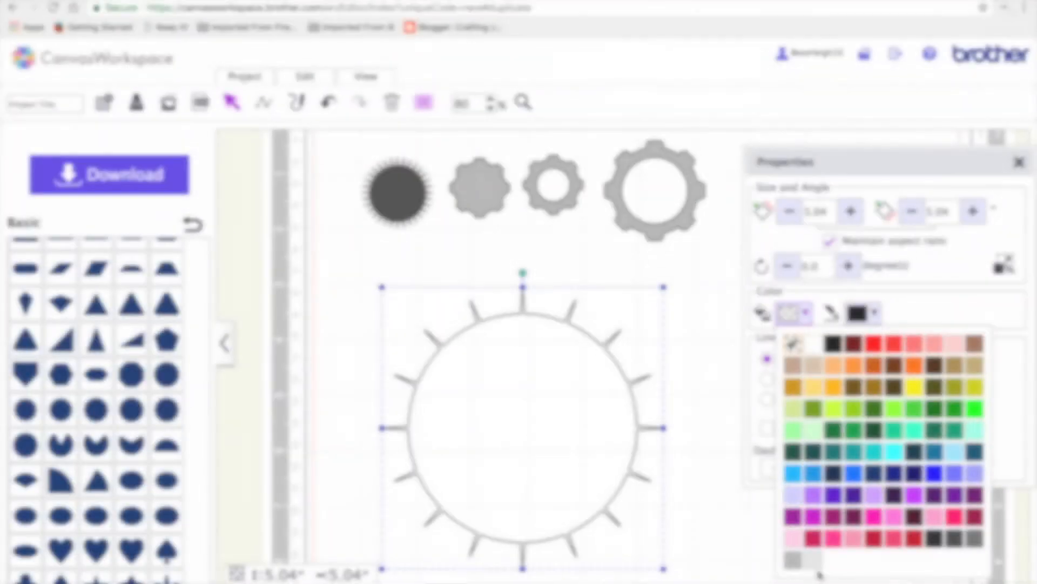
{"action": "left_click", "coordinate": [814, 565]}
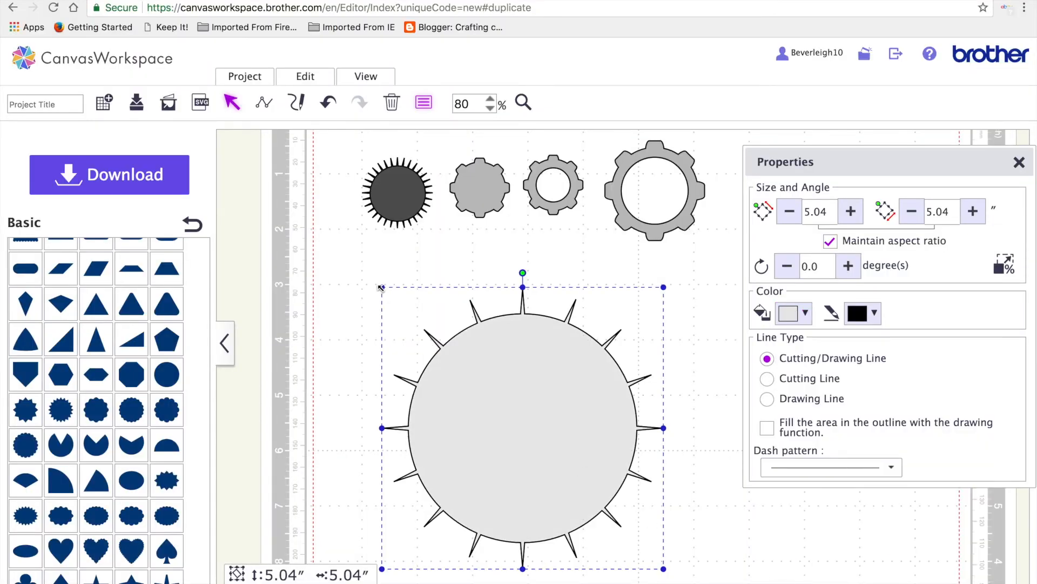
{"action": "left_click_drag", "start_coordinate": [380, 287], "coordinate": [591, 494]}
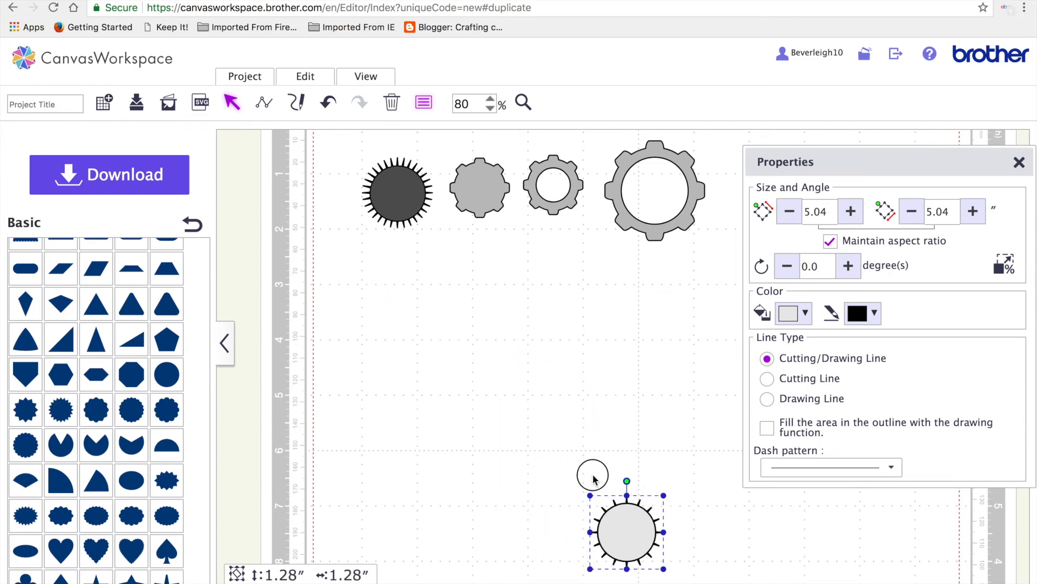
{"action": "left_click_drag", "start_coordinate": [648, 548], "coordinate": [521, 433]}
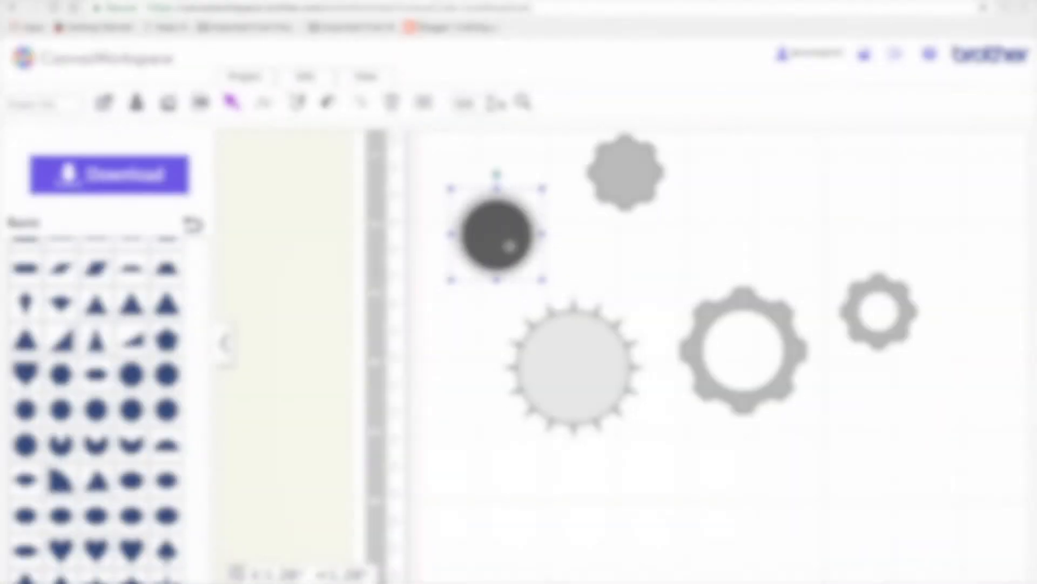
Place a copy of the dark spiked disc above the large ring gear and add a shrunken basic circle over its middle
{"action": "key", "text": "super+v"}
{"action": "left_click_drag", "start_coordinate": [508, 249], "coordinate": [760, 215]}
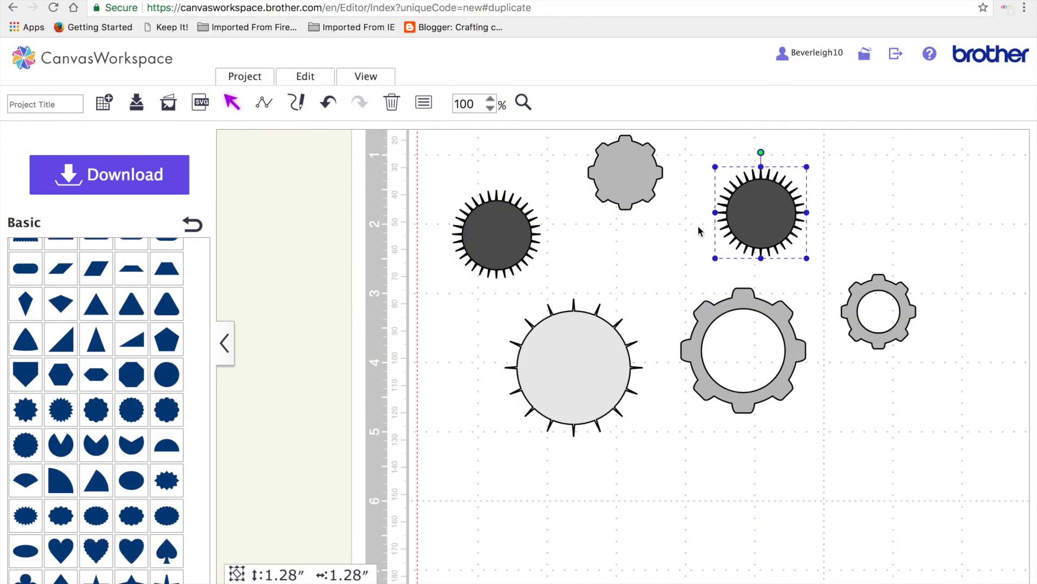
{"action": "left_click", "coordinate": [181, 374]}
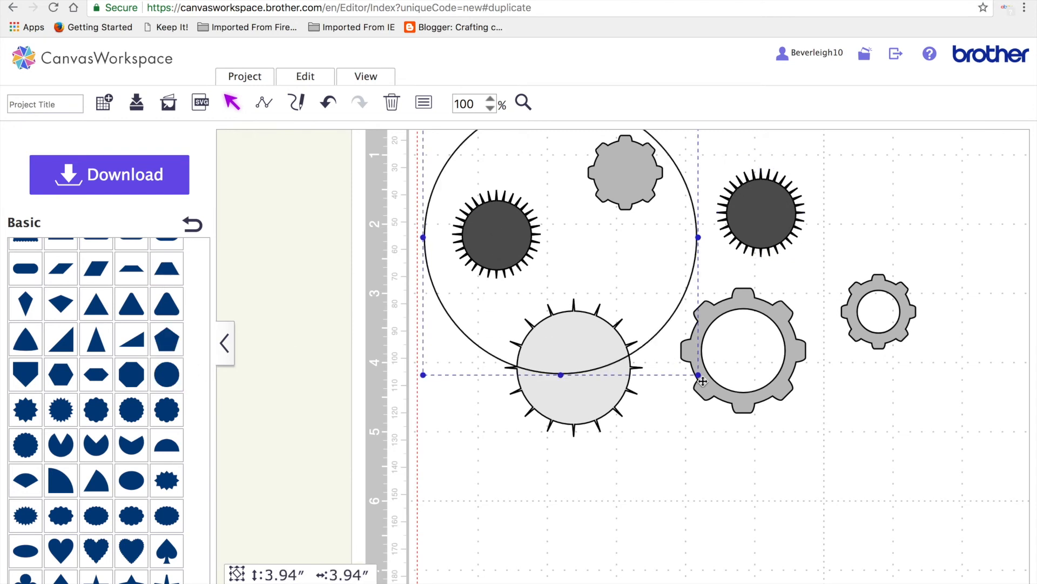
{"action": "left_click_drag", "start_coordinate": [701, 380], "coordinate": [493, 193]}
{"action": "left_click_drag", "start_coordinate": [472, 149], "coordinate": [758, 211]}
Center the small circle and the copied spiked disc on each other both ways and subtract the circle to cut a round hole
{"action": "left_click_drag", "start_coordinate": [708, 156], "coordinate": [778, 211]}
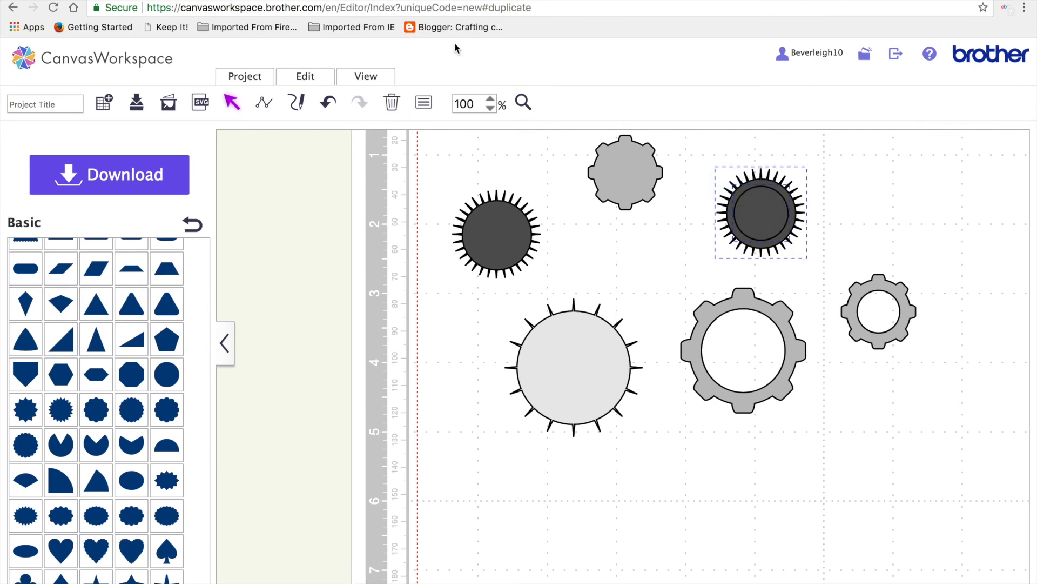
{"action": "left_click", "coordinate": [319, 78]}
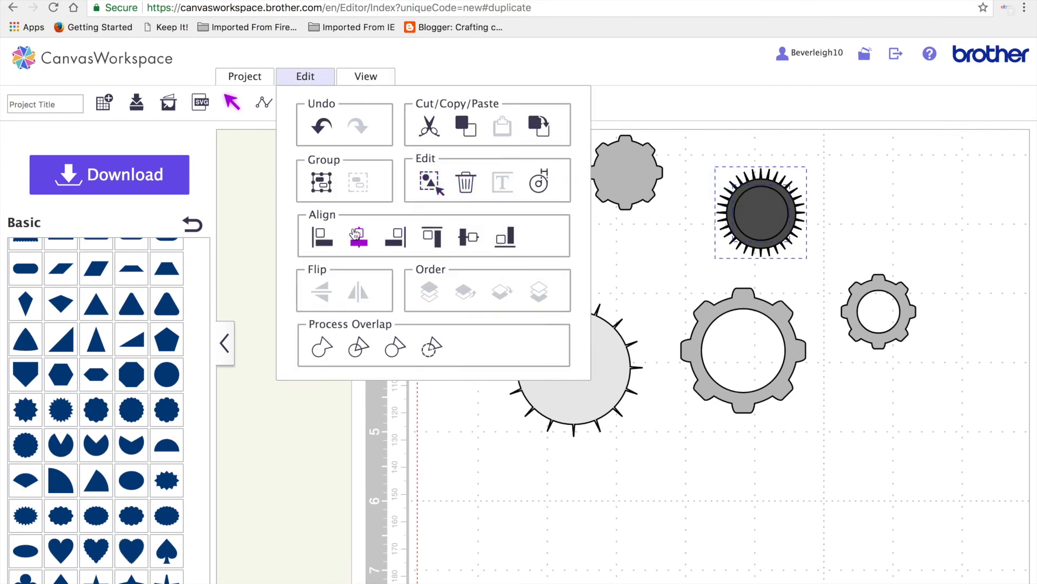
{"action": "left_click", "coordinate": [355, 236]}
{"action": "left_click", "coordinate": [318, 78]}
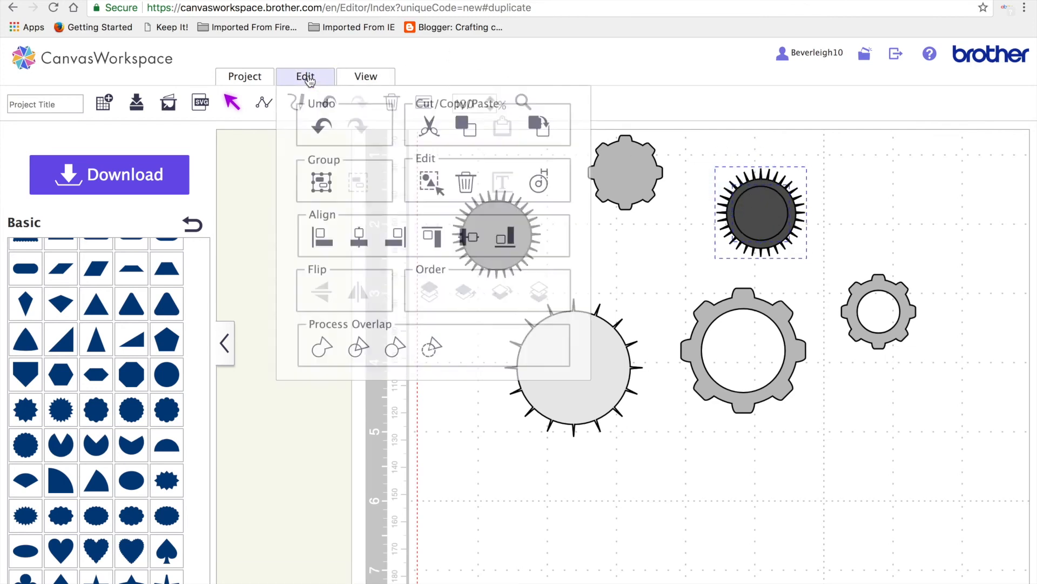
{"action": "left_click", "coordinate": [464, 236]}
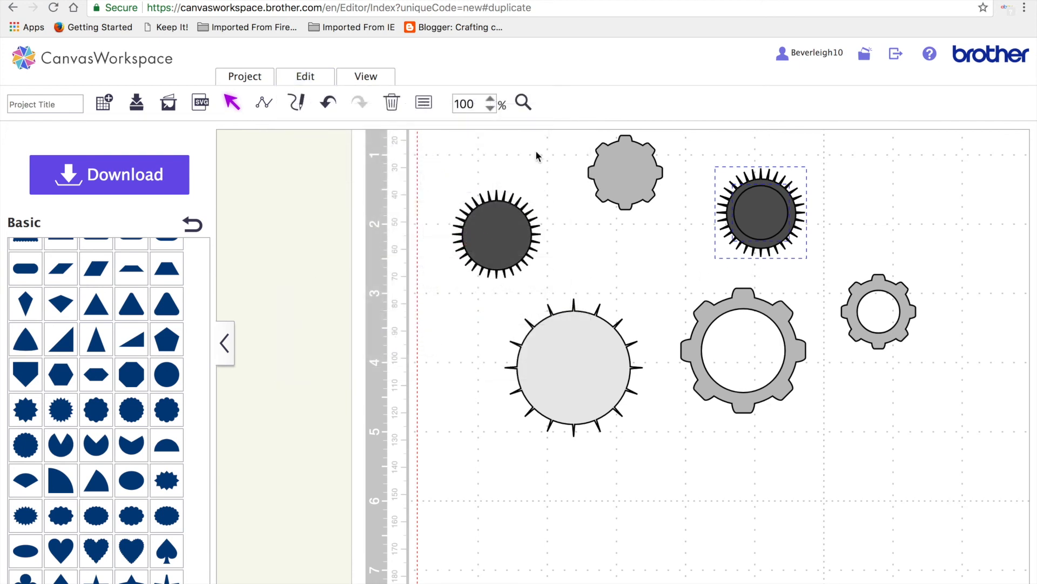
{"action": "left_click", "coordinate": [306, 77]}
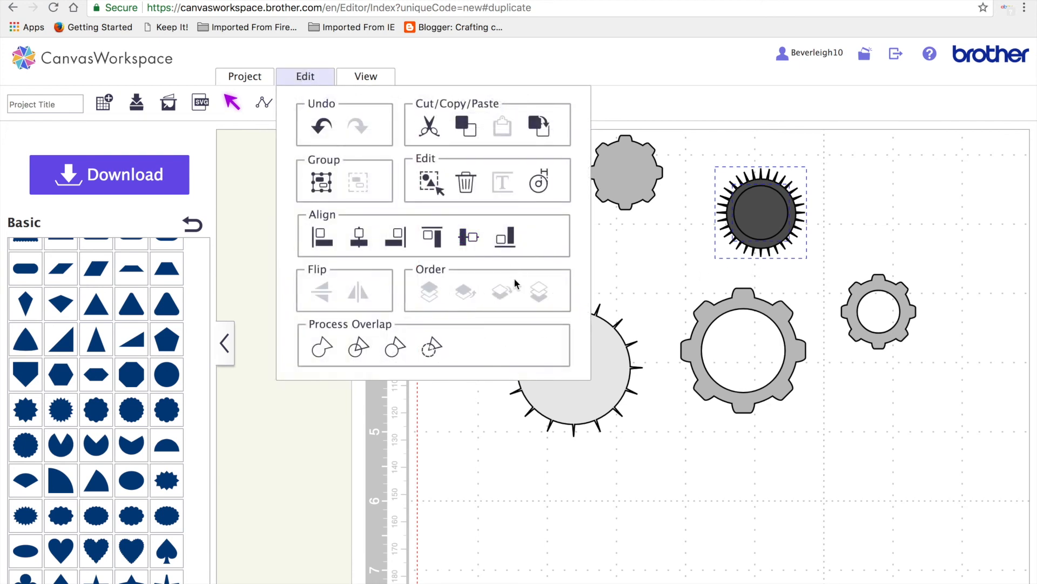
{"action": "left_click", "coordinate": [433, 347]}
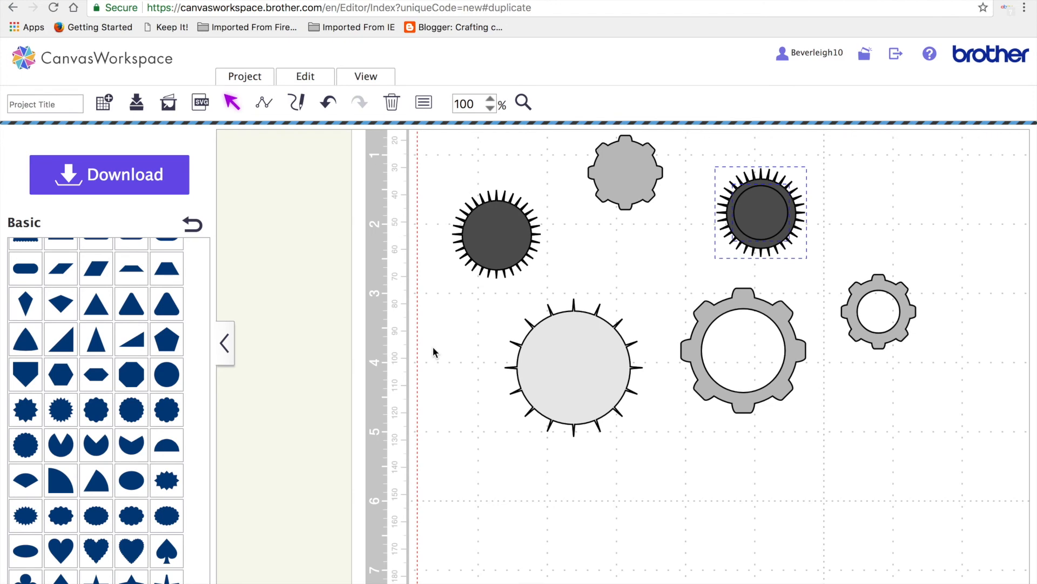